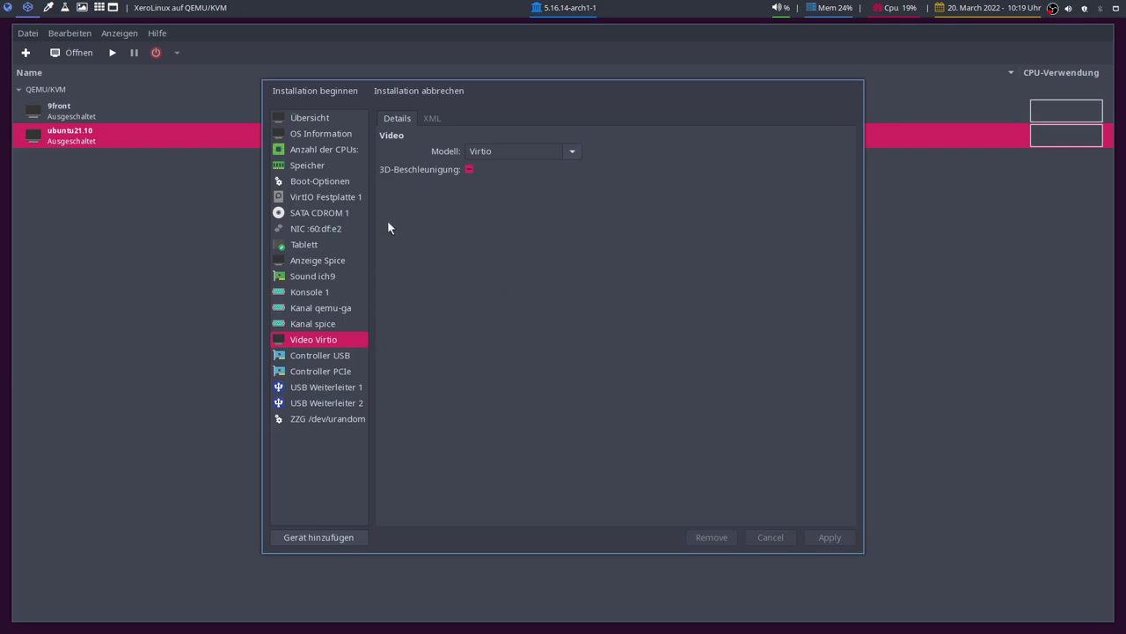
Step: Try the QXL video model, then set it back to Virtio and apply the change
{"action": "left_click", "coordinate": [572, 152]}
{"action": "left_click", "coordinate": [516, 208]}
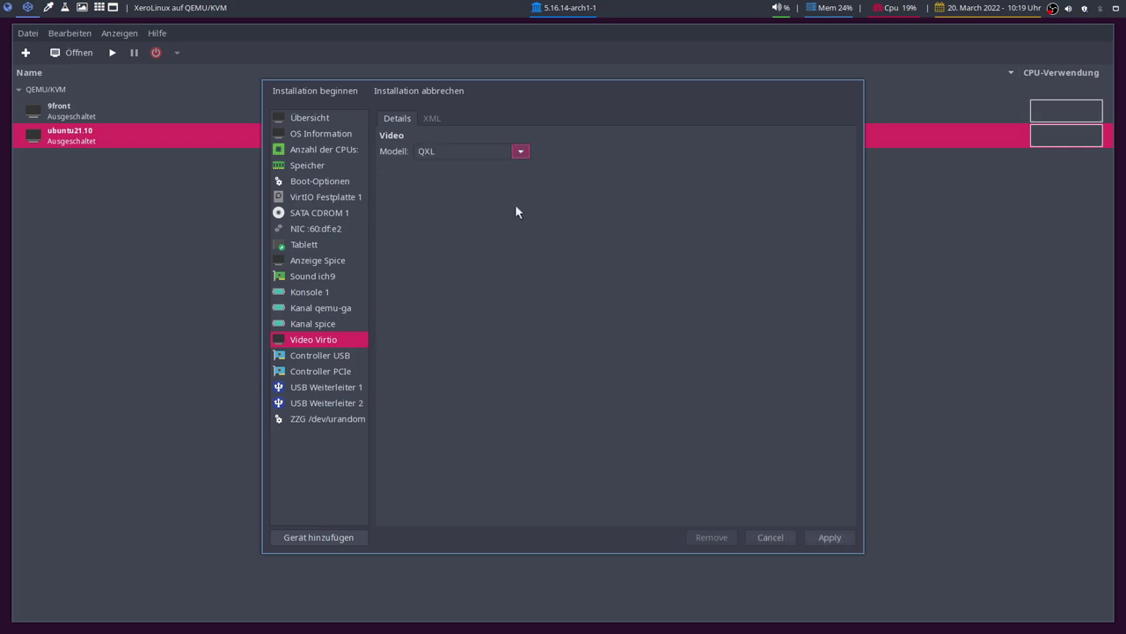
{"action": "left_click", "coordinate": [521, 152]}
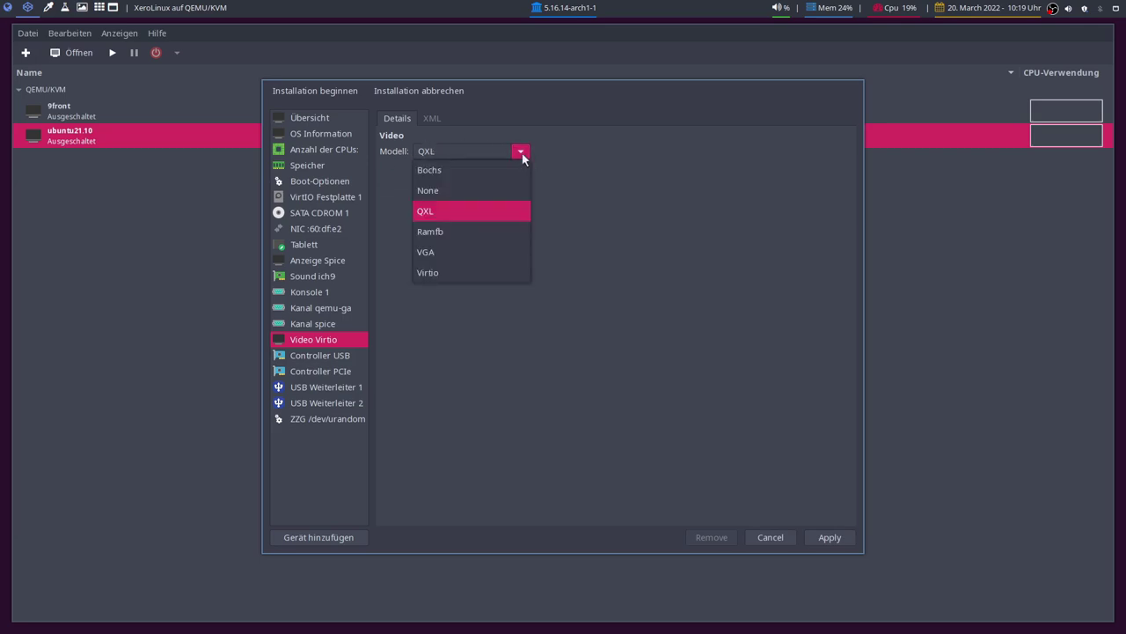
{"action": "left_click", "coordinate": [451, 268]}
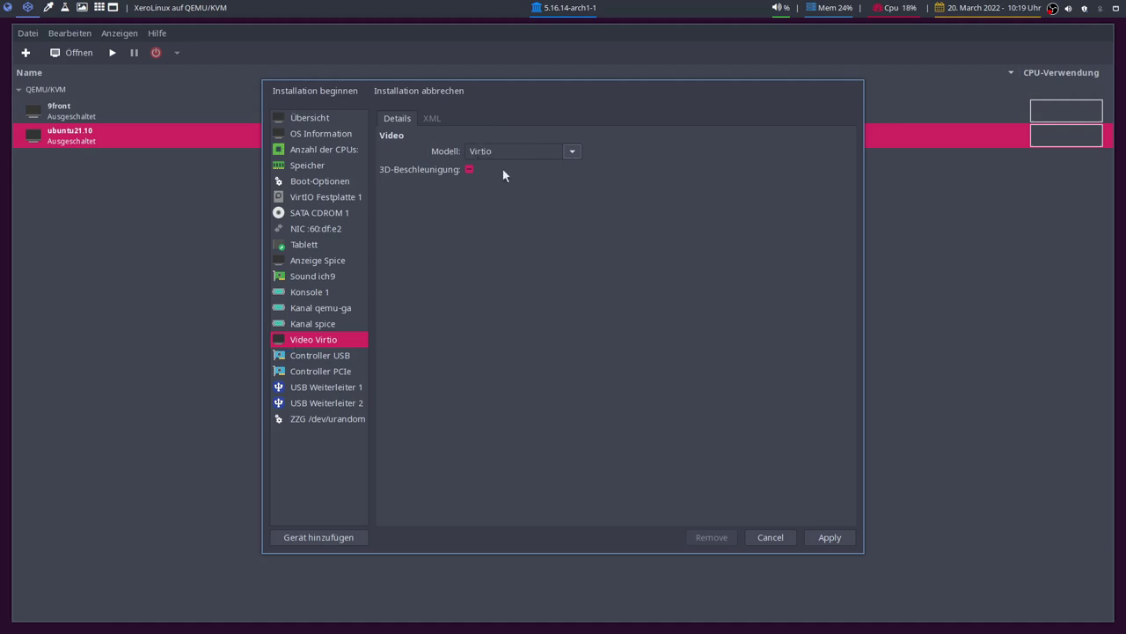
{"action": "left_click", "coordinate": [831, 538]}
Step: Begin the VM installation so it boots, and show its console fullscreen
{"action": "left_click", "coordinate": [297, 122]}
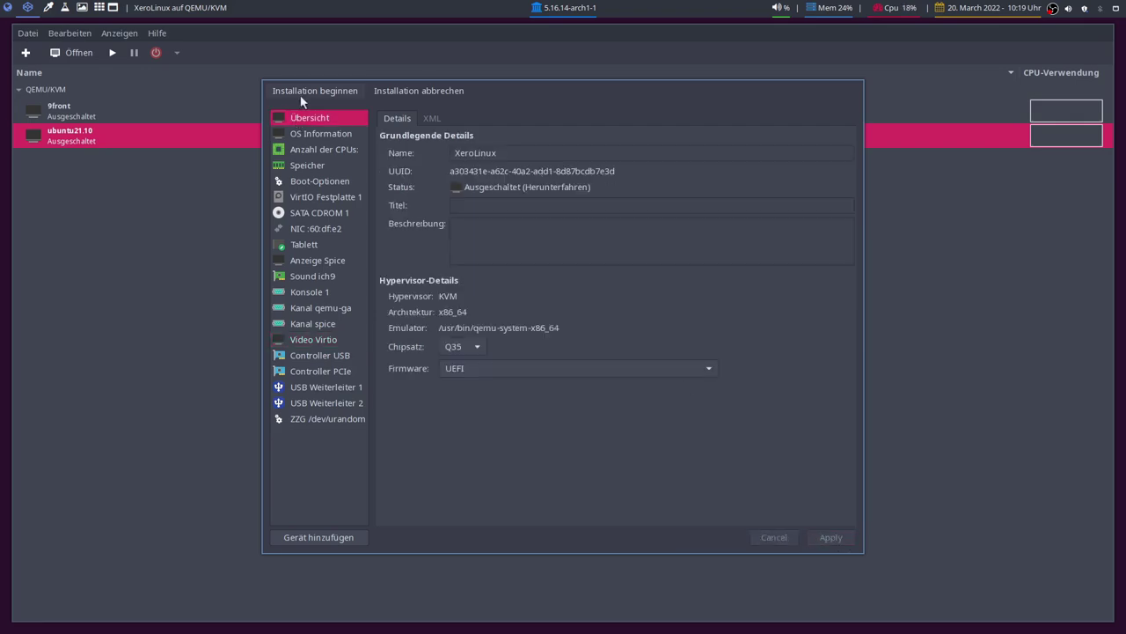
{"action": "left_click", "coordinate": [302, 95]}
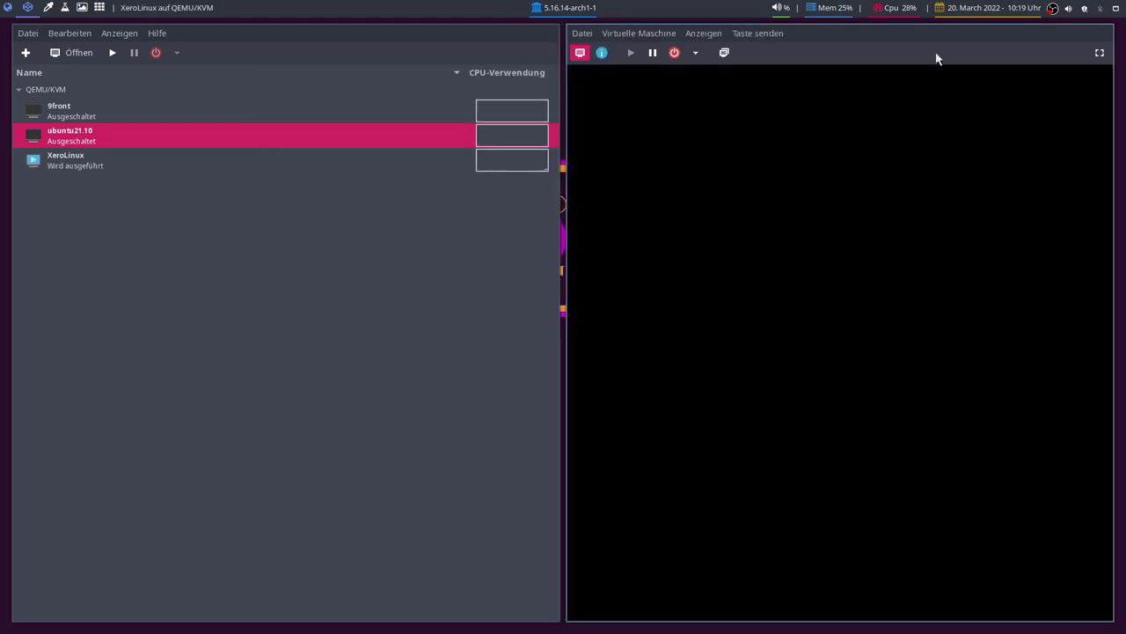
{"action": "left_click", "coordinate": [1100, 52]}
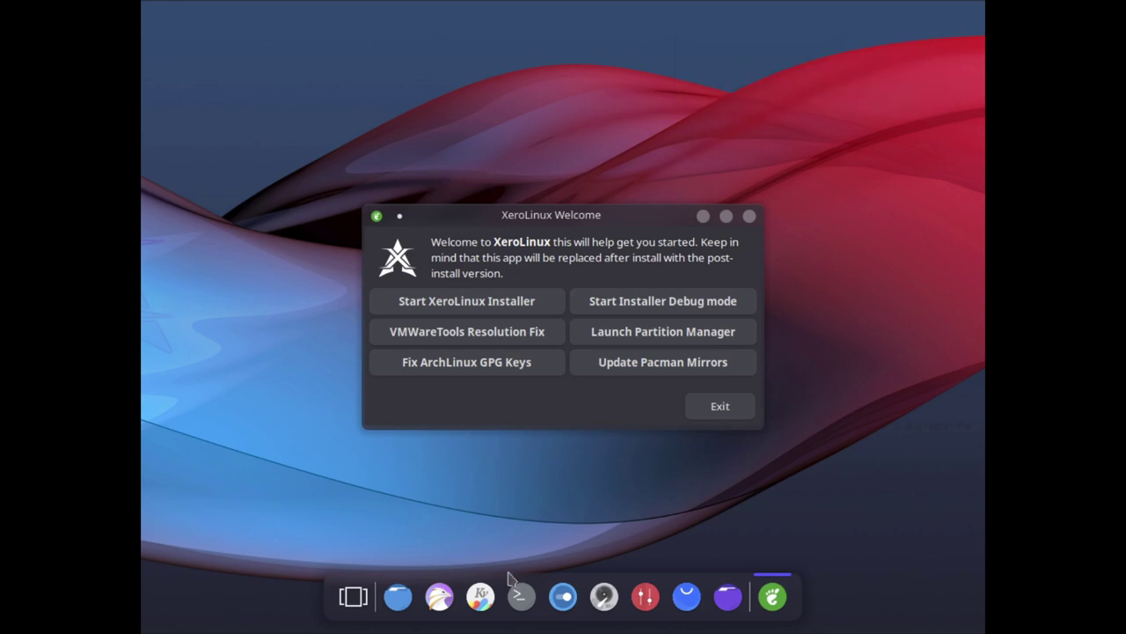
Step: Change the live desktop resolution to 1920x1080 (16:9) at 60 Hz, keep it, and close System Settings
{"action": "left_click", "coordinate": [564, 576]}
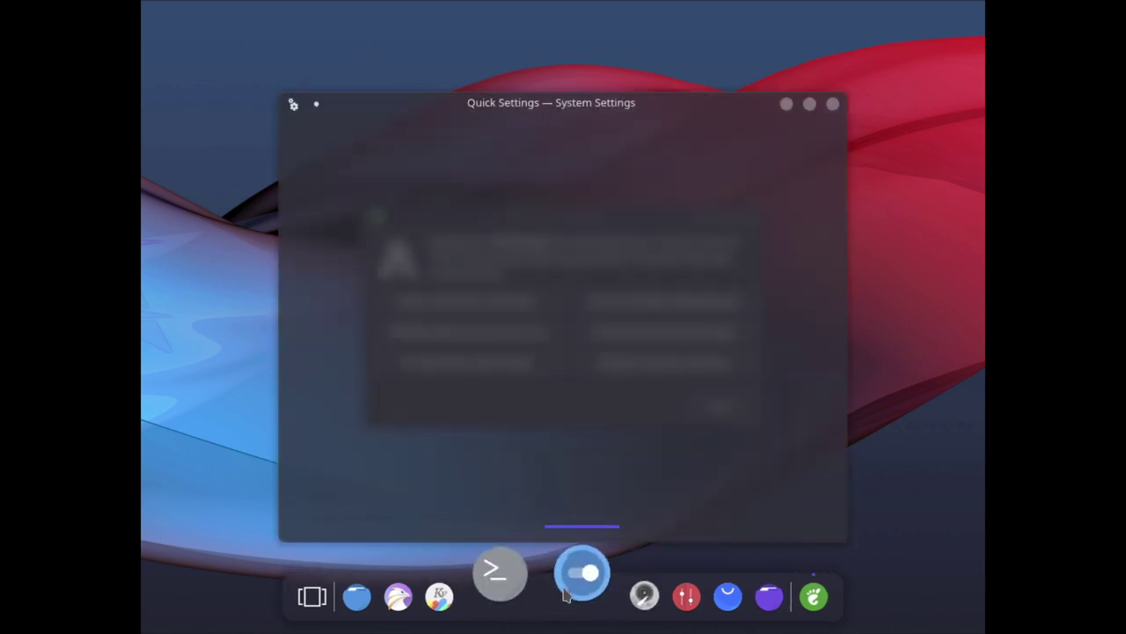
{"action": "mouse_move", "coordinate": [564, 574]}
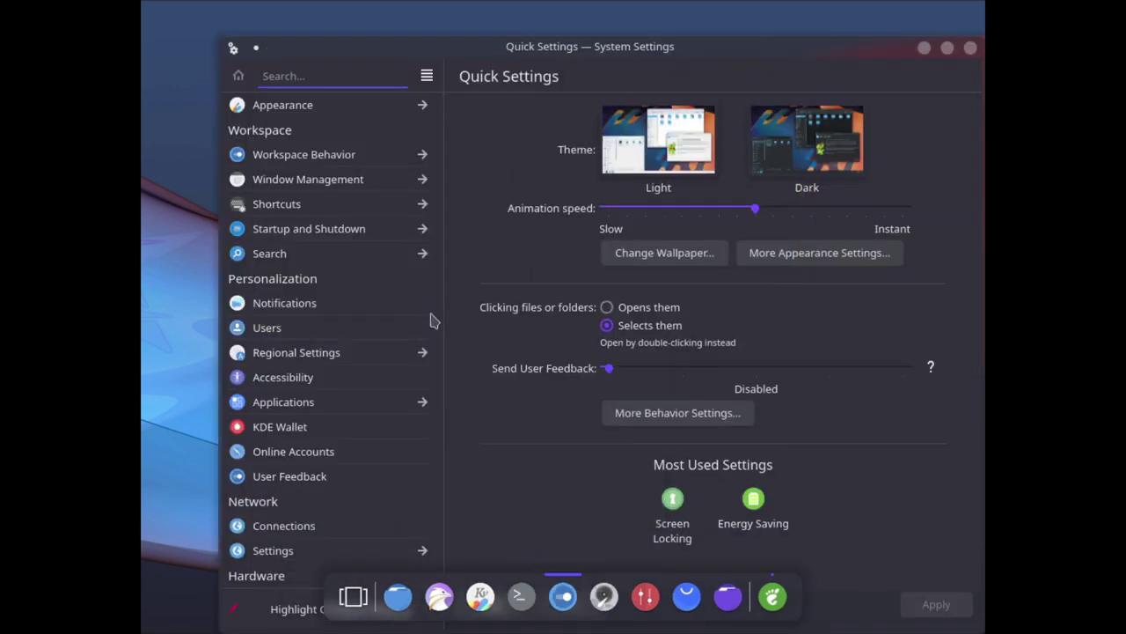
{"action": "scroll", "coordinate": [357, 349], "scroll_direction": "down", "scroll_amount": 3}
{"action": "scroll", "coordinate": [344, 360], "scroll_direction": "down", "scroll_amount": 2}
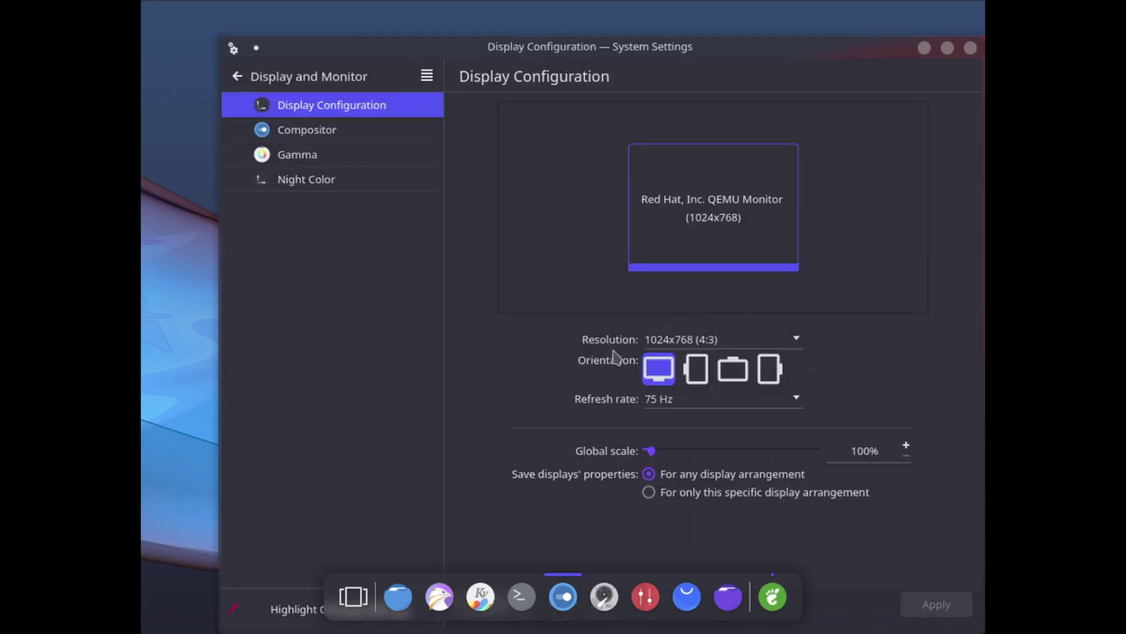
{"action": "left_click", "coordinate": [710, 341]}
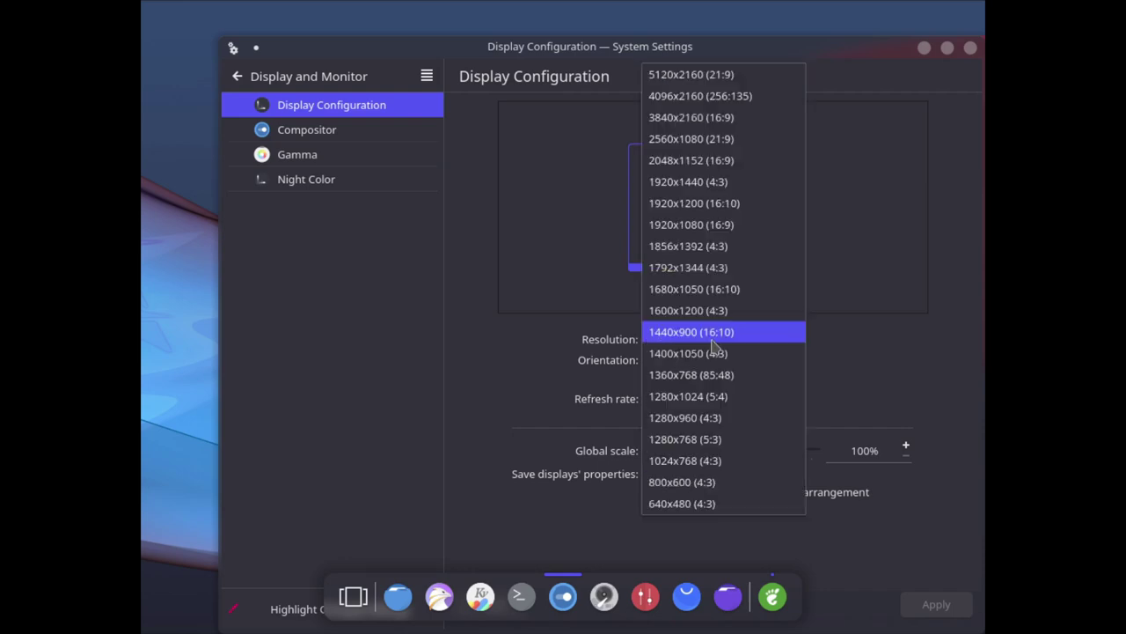
{"action": "left_click", "coordinate": [717, 439]}
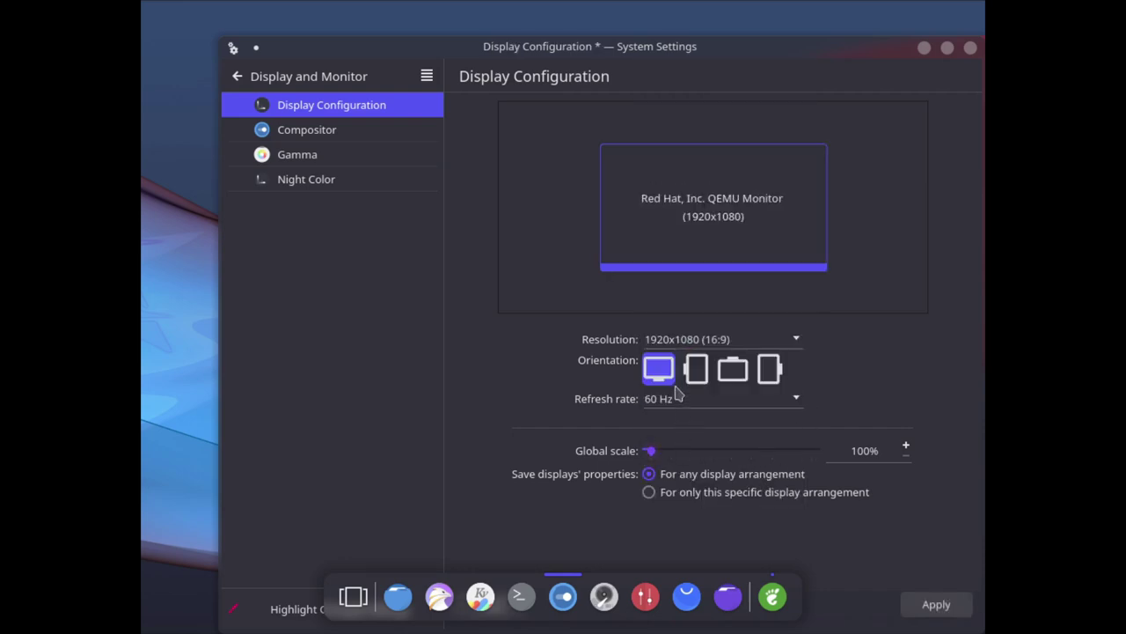
{"action": "left_click", "coordinate": [920, 609]}
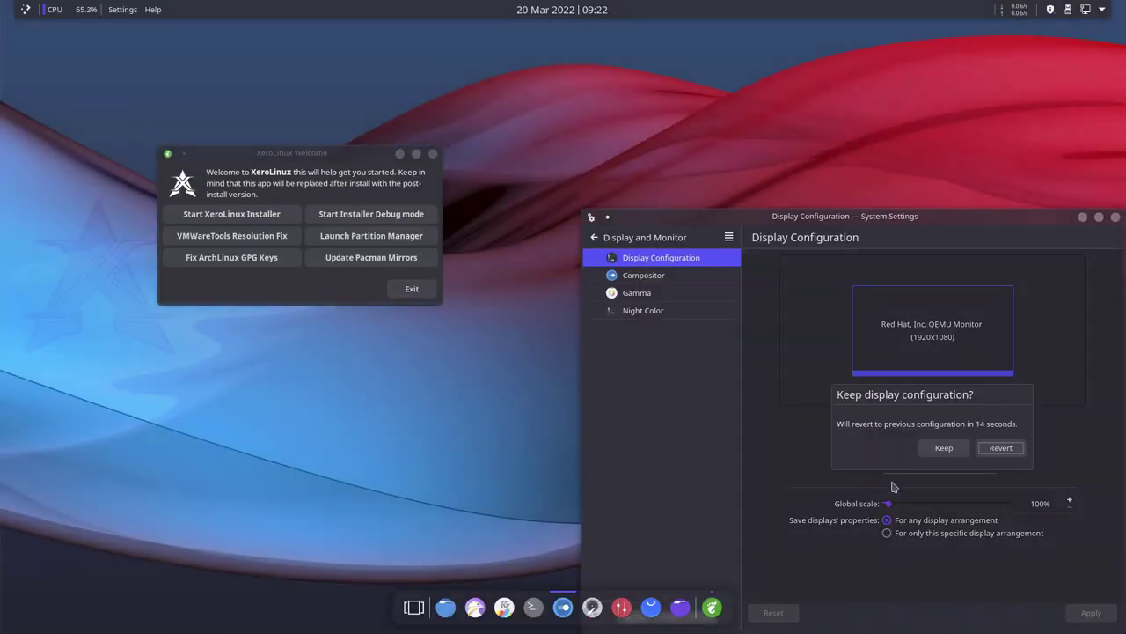
{"action": "left_click", "coordinate": [943, 449]}
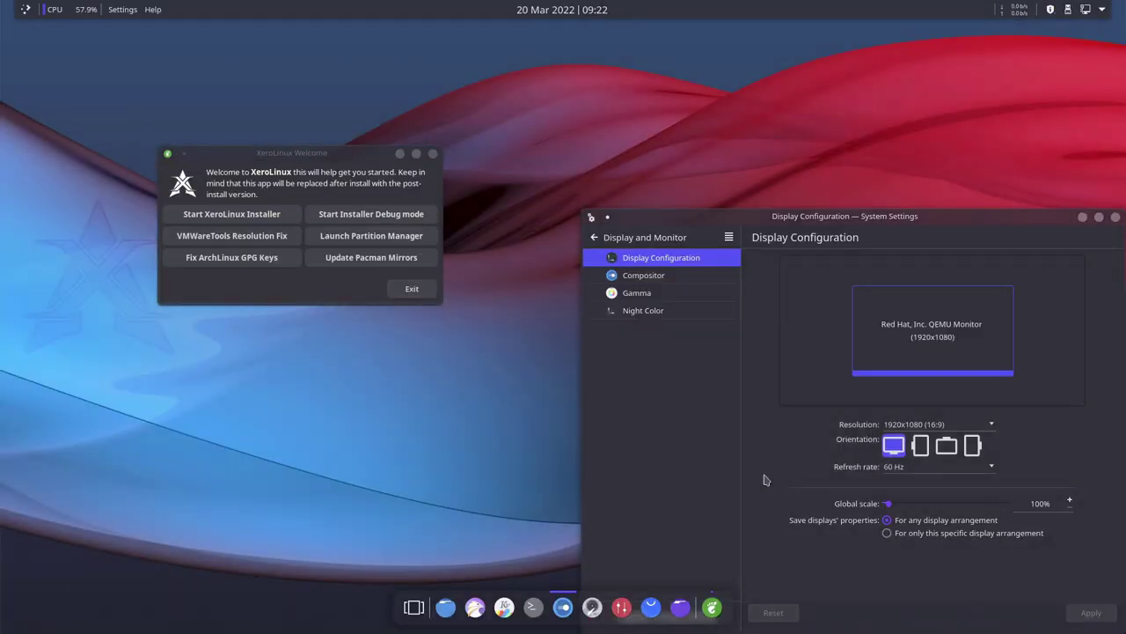
{"action": "left_click", "coordinate": [1115, 217]}
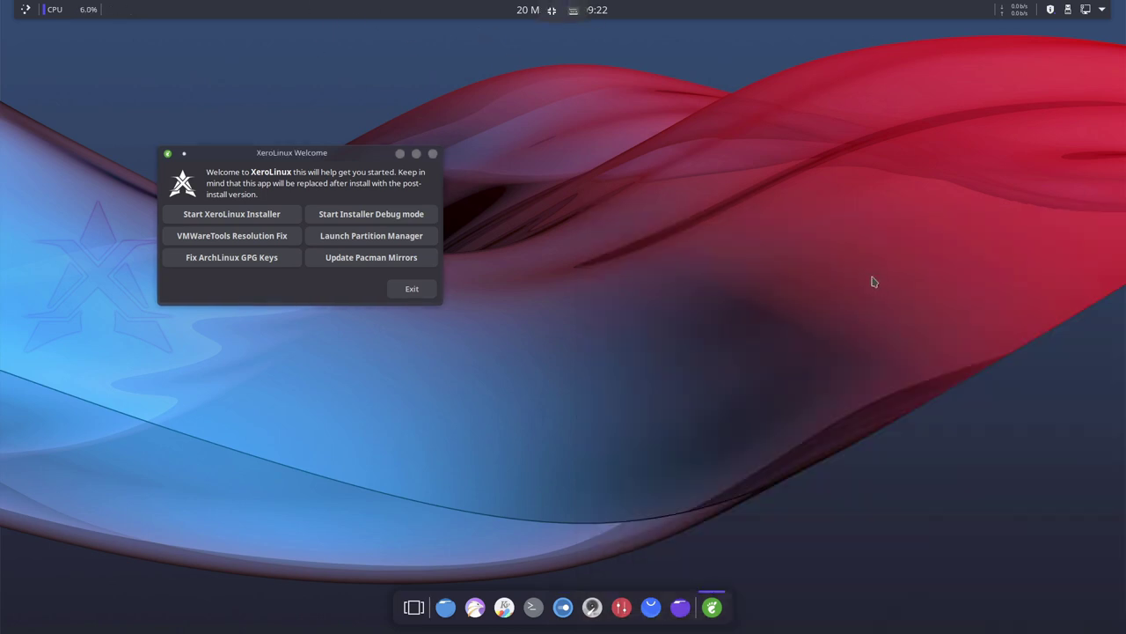
Step: Move the XeroLinux Welcome window from the top-left corner to the centre of the desktop
{"action": "left_click_drag", "start_coordinate": [280, 157], "coordinate": [537, 237]}
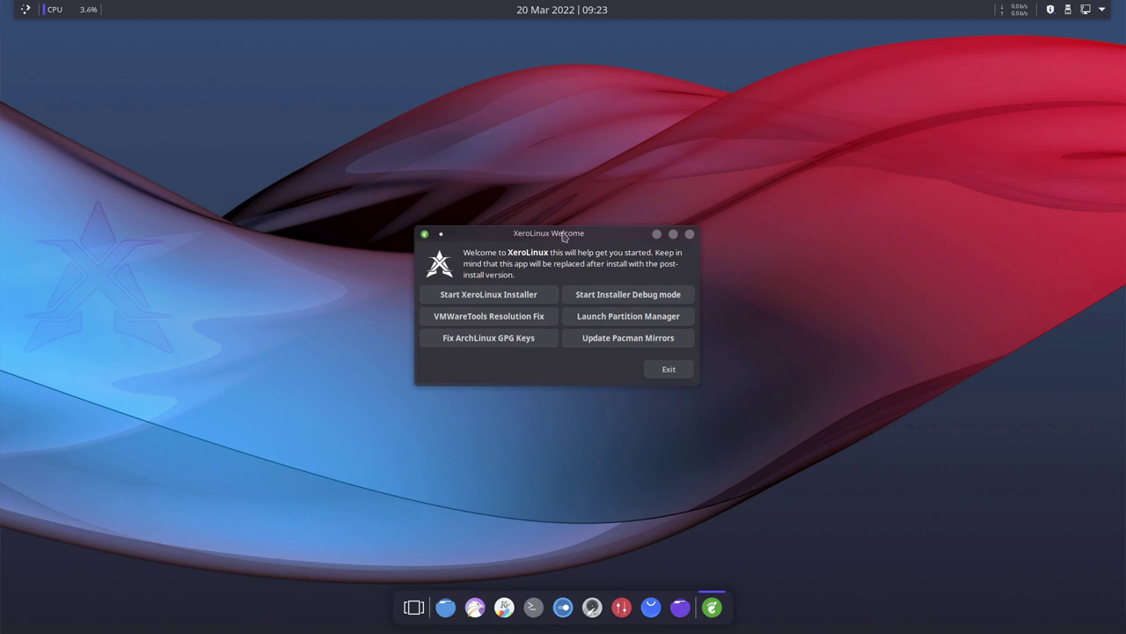
{"action": "left_click_drag", "start_coordinate": [564, 234], "coordinate": [572, 227]}
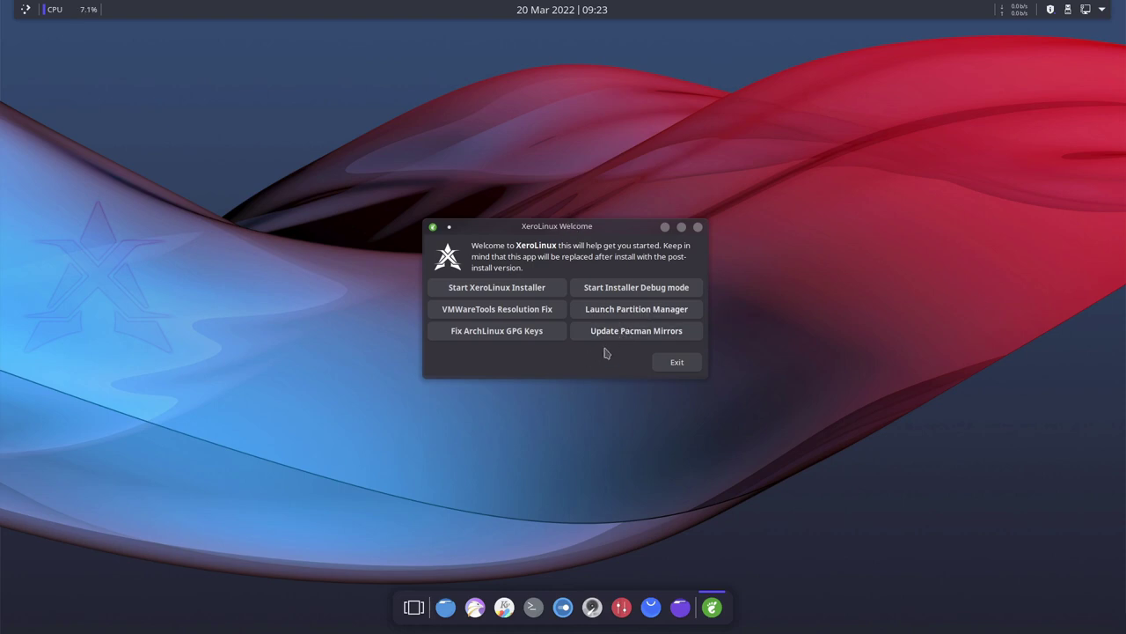
Step: Update the pacman mirrors and sync all repositories with sudo pacman -Sy, then close Konsole
{"action": "left_click", "coordinate": [623, 333]}
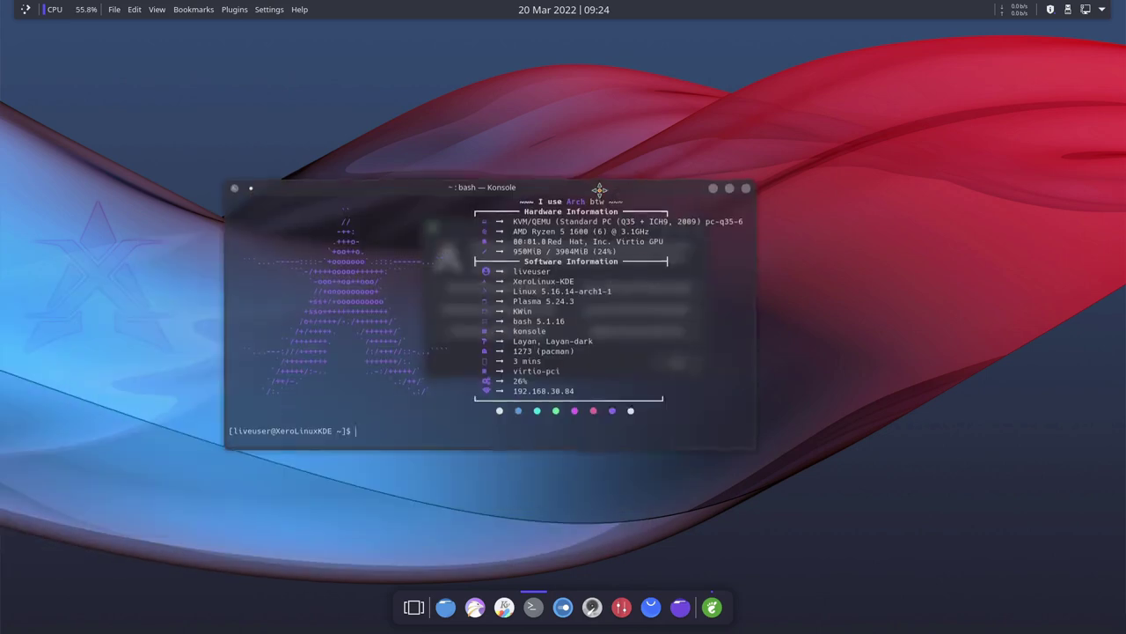
{"action": "left_click_drag", "start_coordinate": [598, 189], "coordinate": [693, 187]}
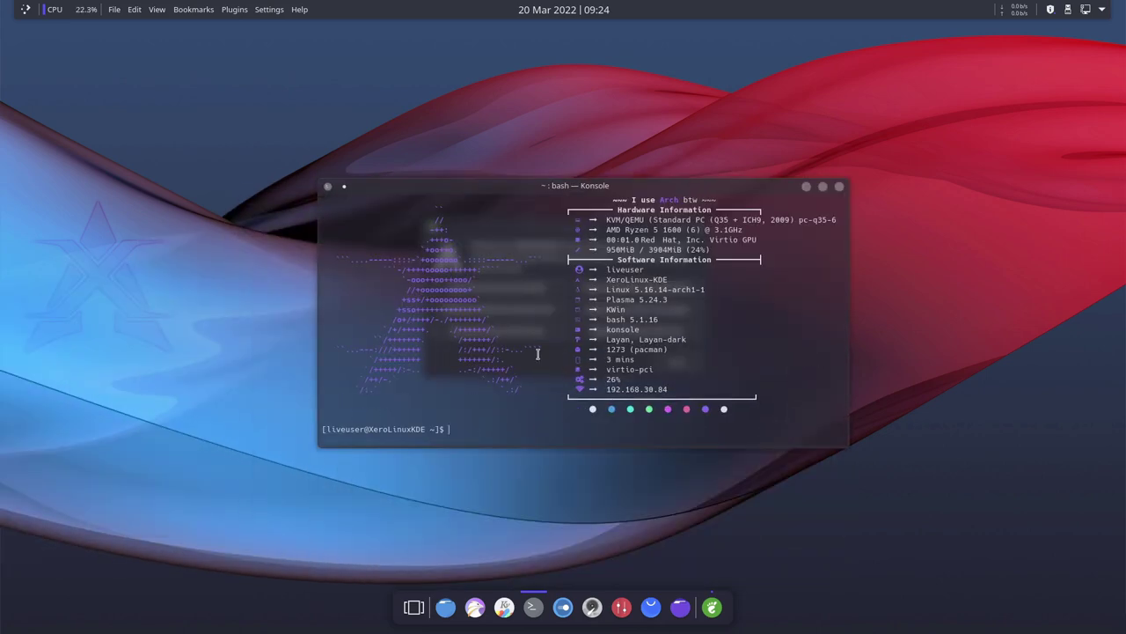
{"action": "type", "text": "pa"}
{"action": "type", "text": "sud"}
{"action": "key", "text": "Up"}
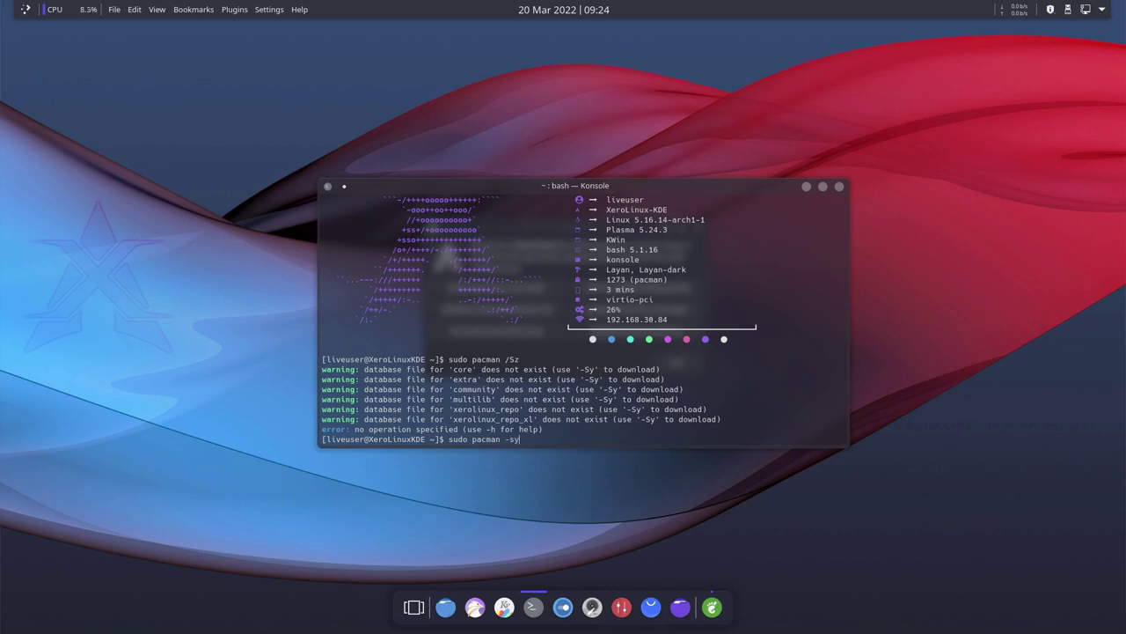
{"action": "key", "text": "Return"}
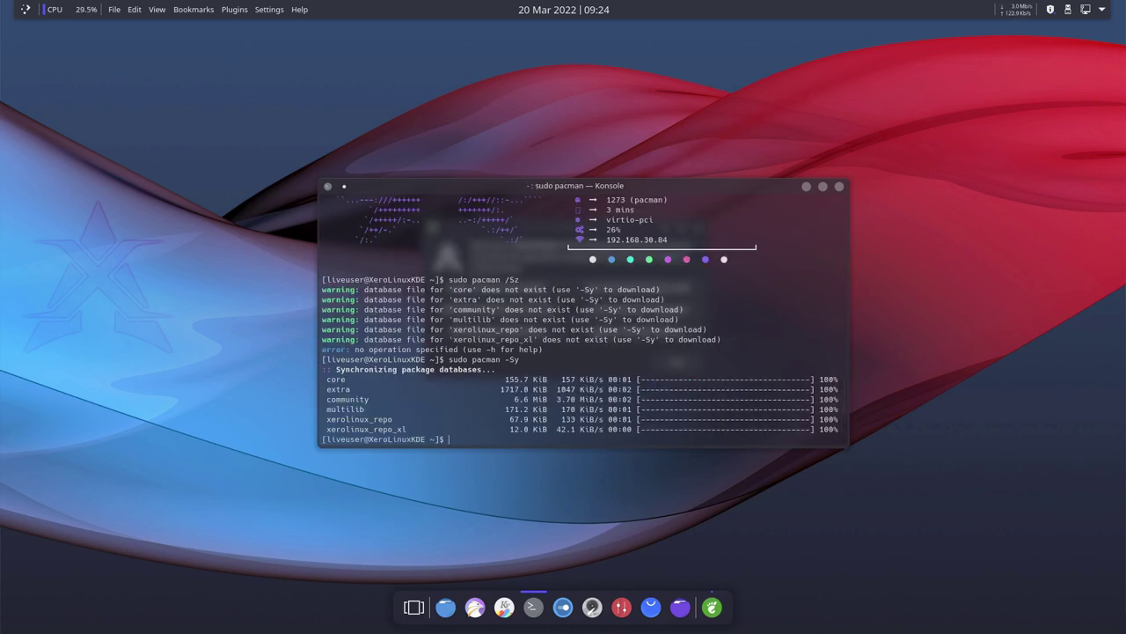
{"action": "left_click_drag", "start_coordinate": [326, 419], "coordinate": [393, 420]}
{"action": "left_click", "coordinate": [328, 429]}
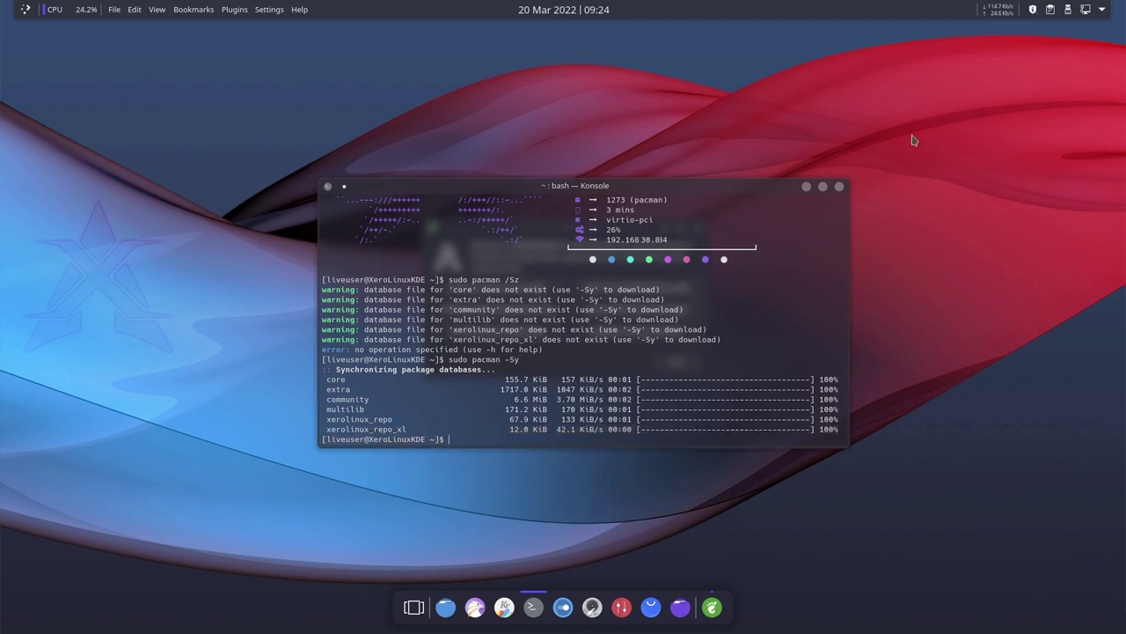
{"action": "left_click", "coordinate": [840, 188]}
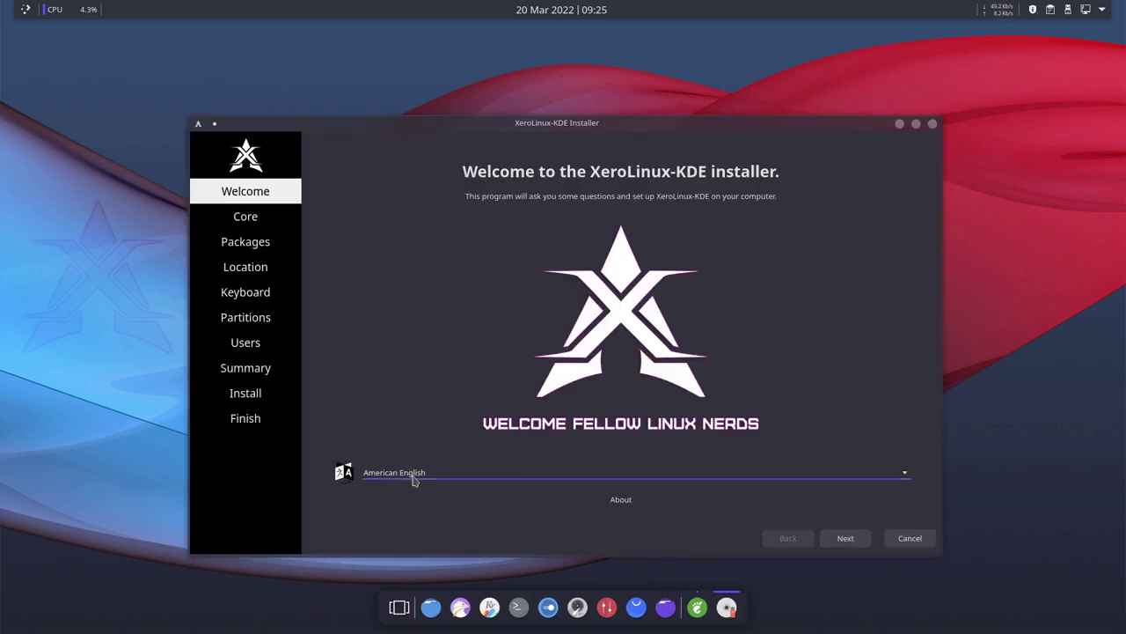
Step: Switch the installer language to Deutsch and continue to the Core page
{"action": "left_click", "coordinate": [415, 476]}
{"action": "left_click", "coordinate": [413, 97]}
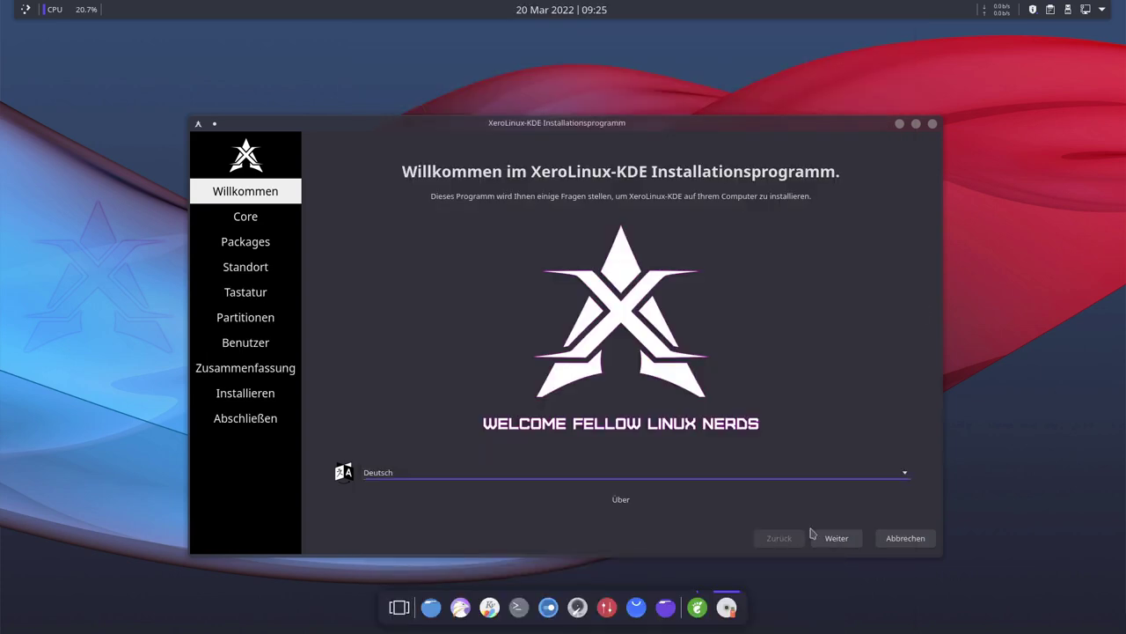
{"action": "left_click", "coordinate": [836, 537]}
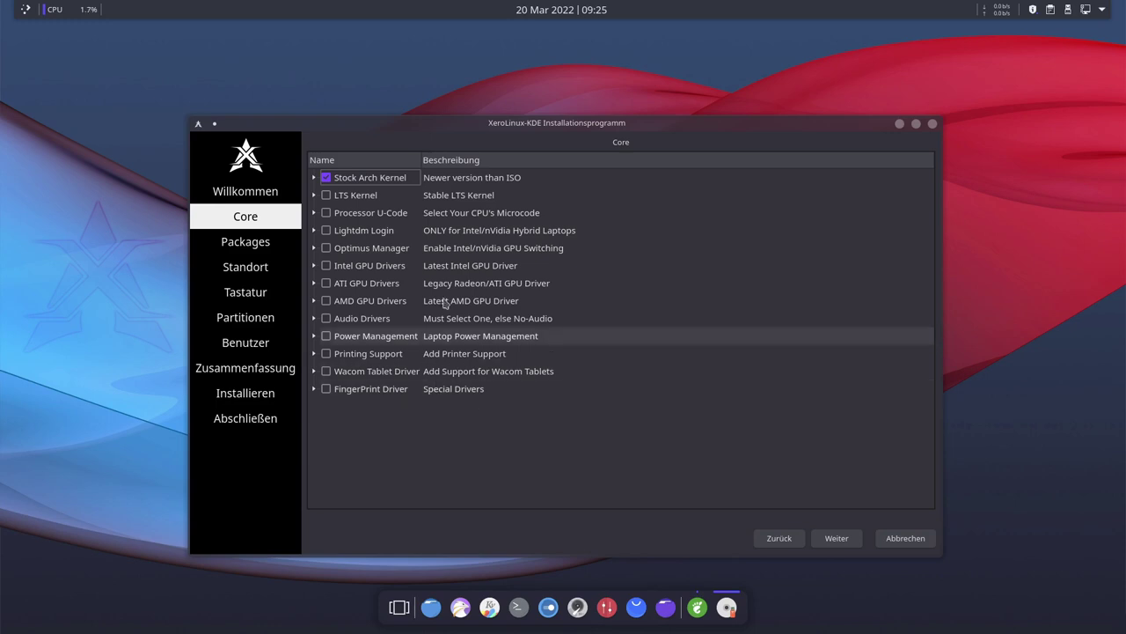
Step: Keep Stock Arch Kernel, add amd-ucode under Processor U-Code, enable Audio Drivers, and continue
{"action": "left_click", "coordinate": [315, 179]}
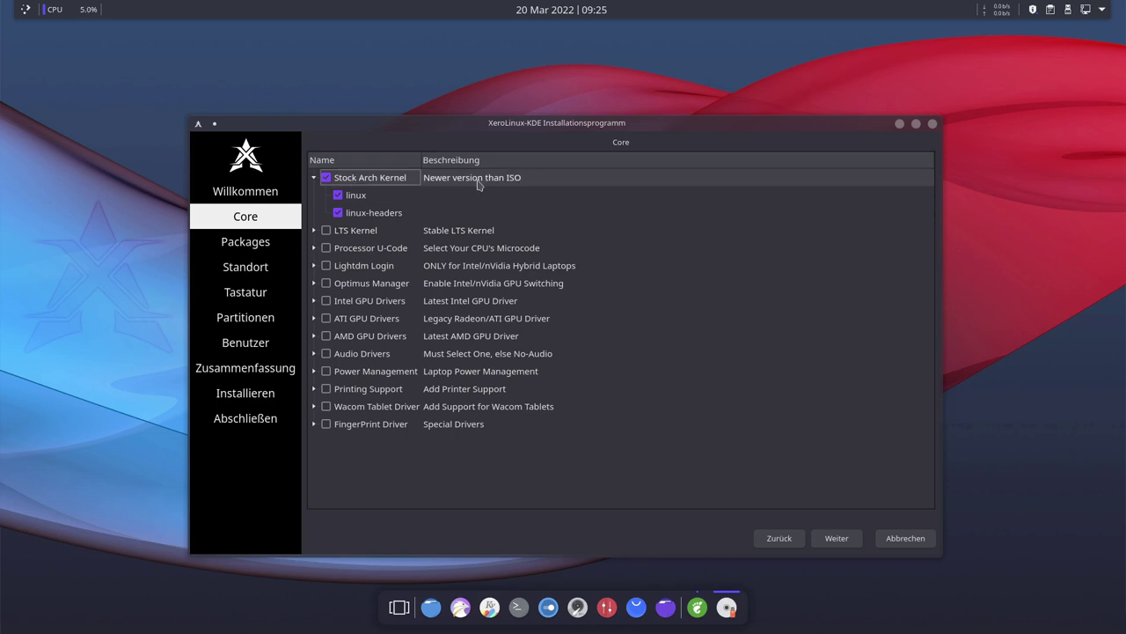
{"action": "left_click", "coordinate": [314, 178]}
{"action": "left_click", "coordinate": [314, 196]}
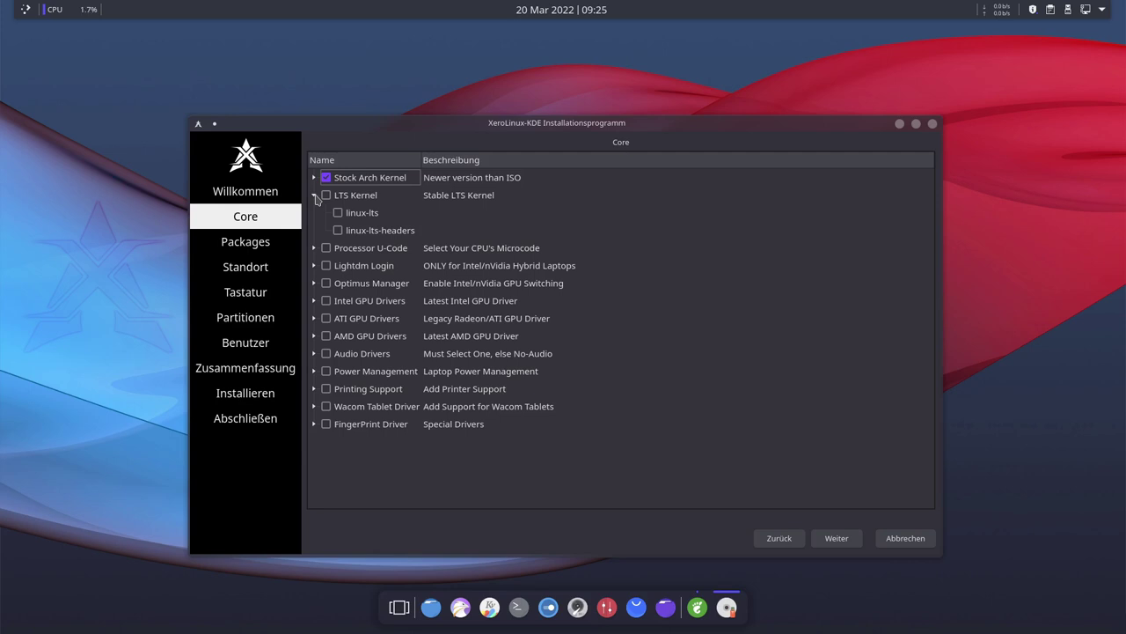
{"action": "left_click", "coordinate": [314, 195]}
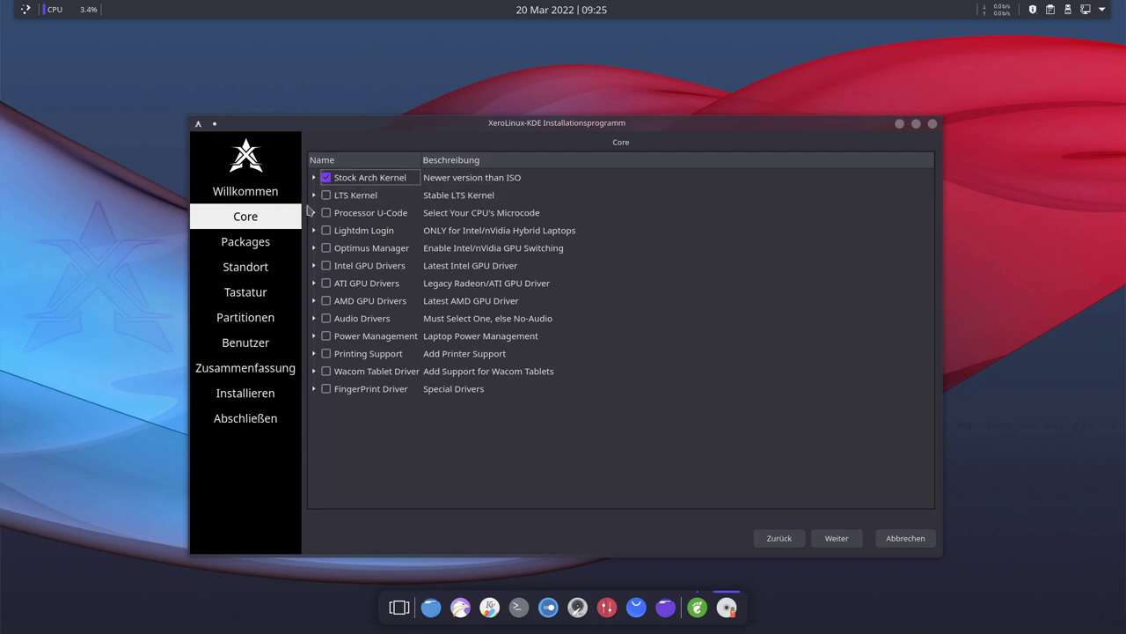
{"action": "left_click", "coordinate": [313, 213]}
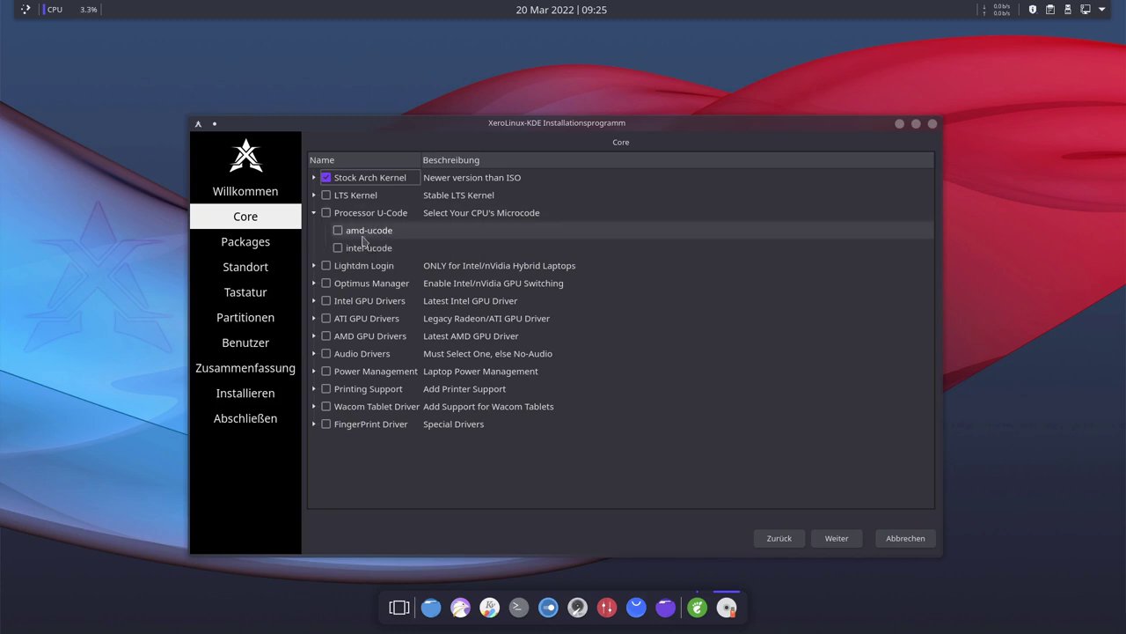
{"action": "left_click", "coordinate": [338, 230]}
{"action": "left_click", "coordinate": [314, 214]}
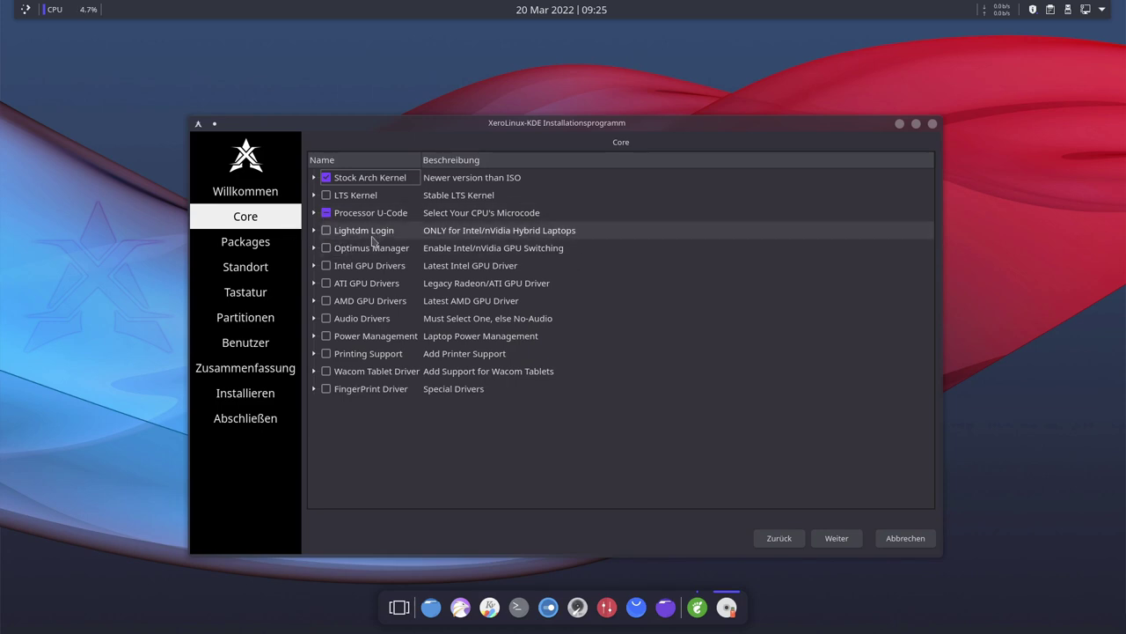
{"action": "left_click", "coordinate": [327, 319]}
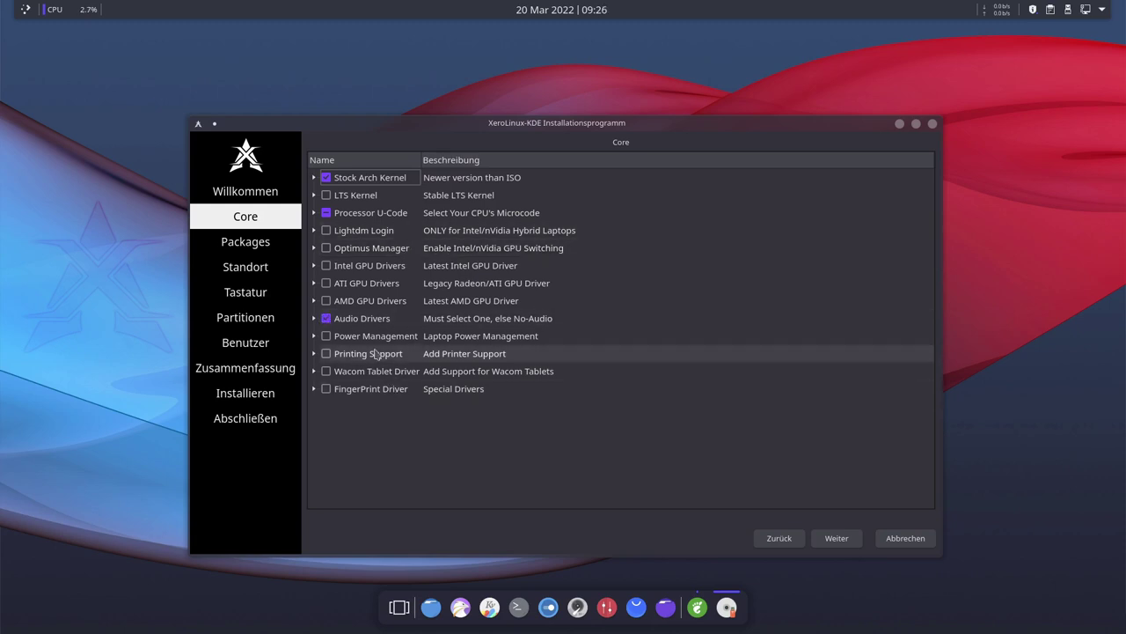
{"action": "left_click", "coordinate": [314, 318]}
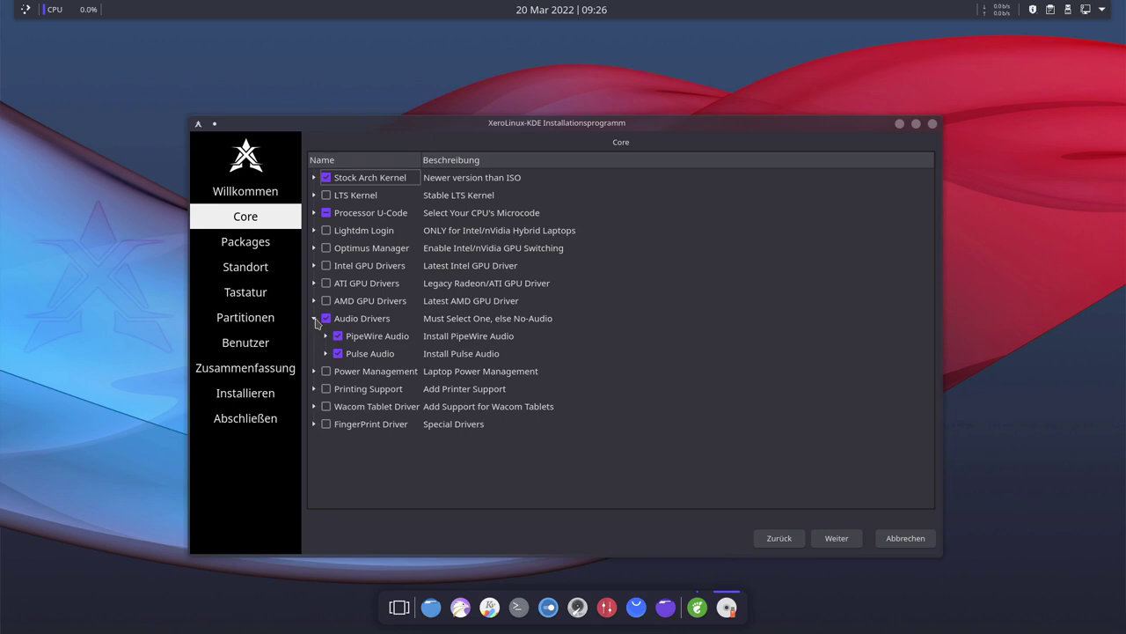
{"action": "left_click", "coordinate": [314, 319]}
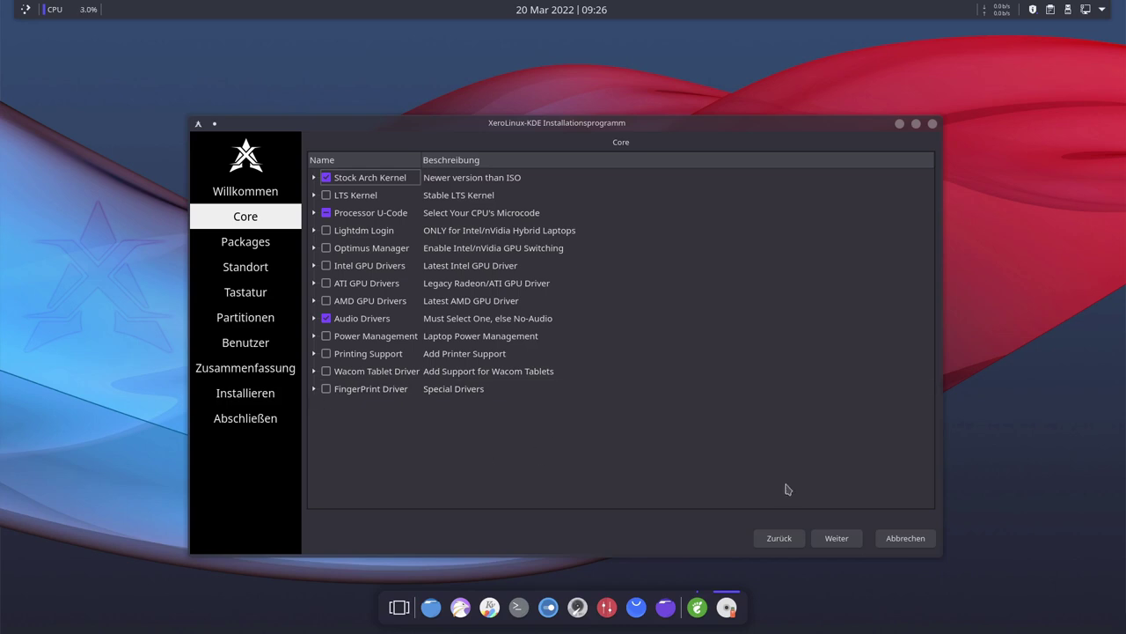
{"action": "left_click", "coordinate": [837, 540]}
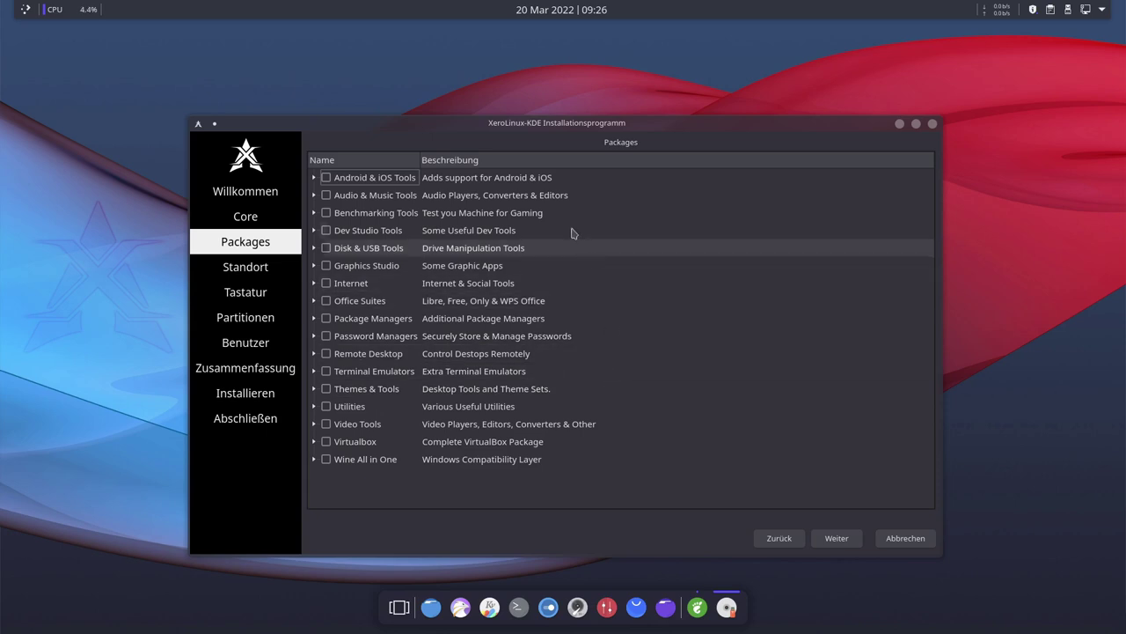
Step: Browse a few package groups, tick the whole Themes & Tools group, and continue to Standort
{"action": "left_click", "coordinate": [314, 178]}
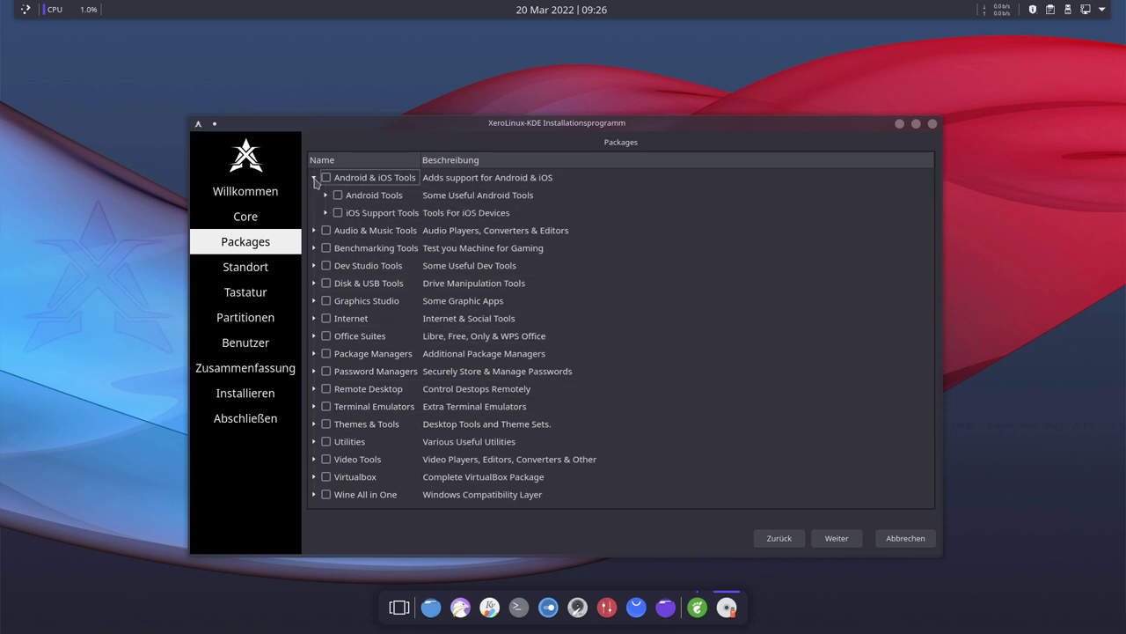
{"action": "left_click", "coordinate": [314, 178]}
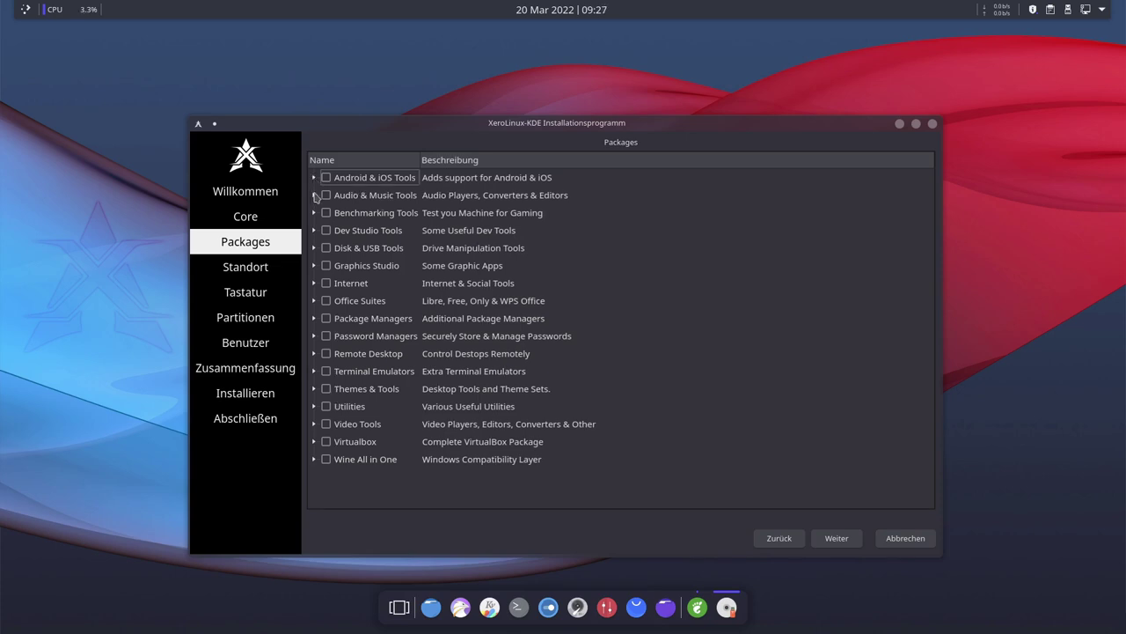
{"action": "left_click", "coordinate": [314, 195]}
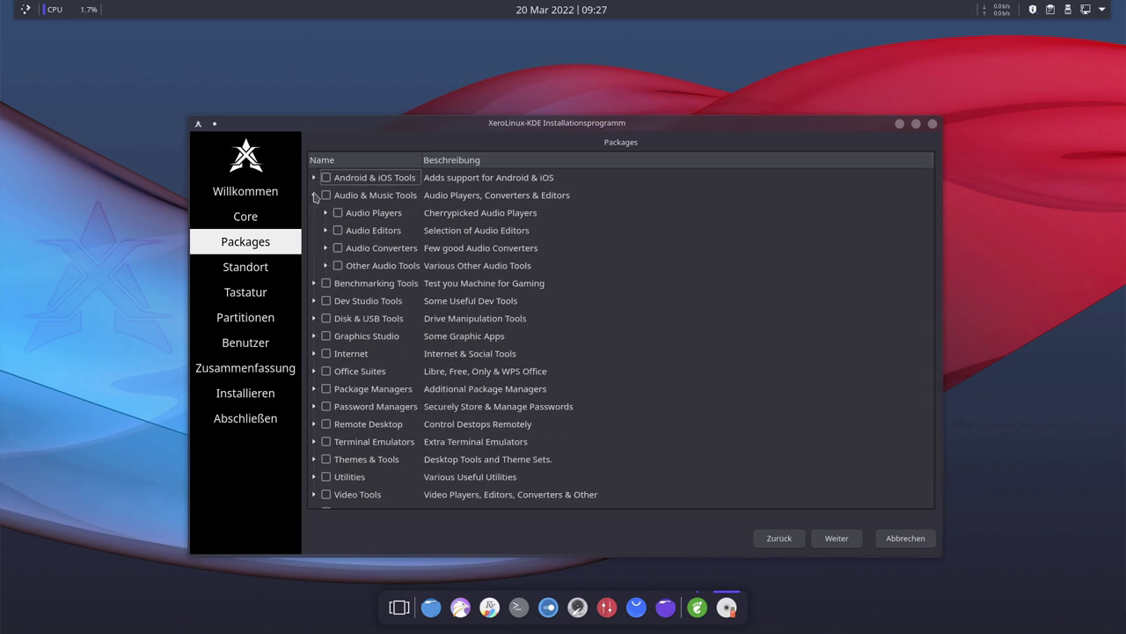
{"action": "left_click", "coordinate": [314, 196]}
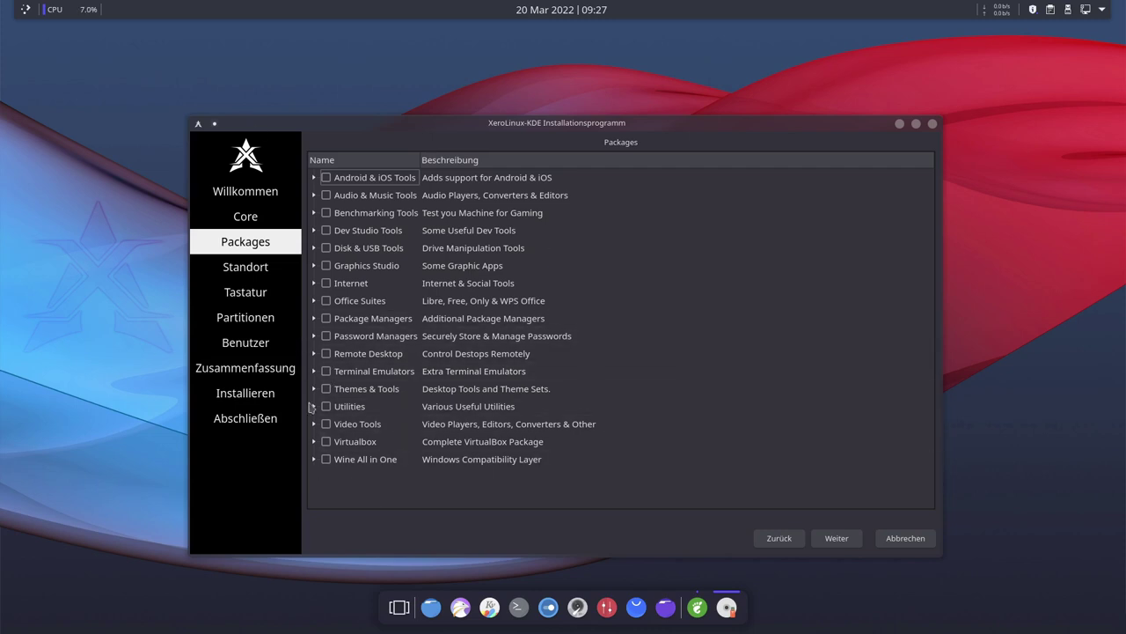
{"action": "left_click", "coordinate": [313, 389]}
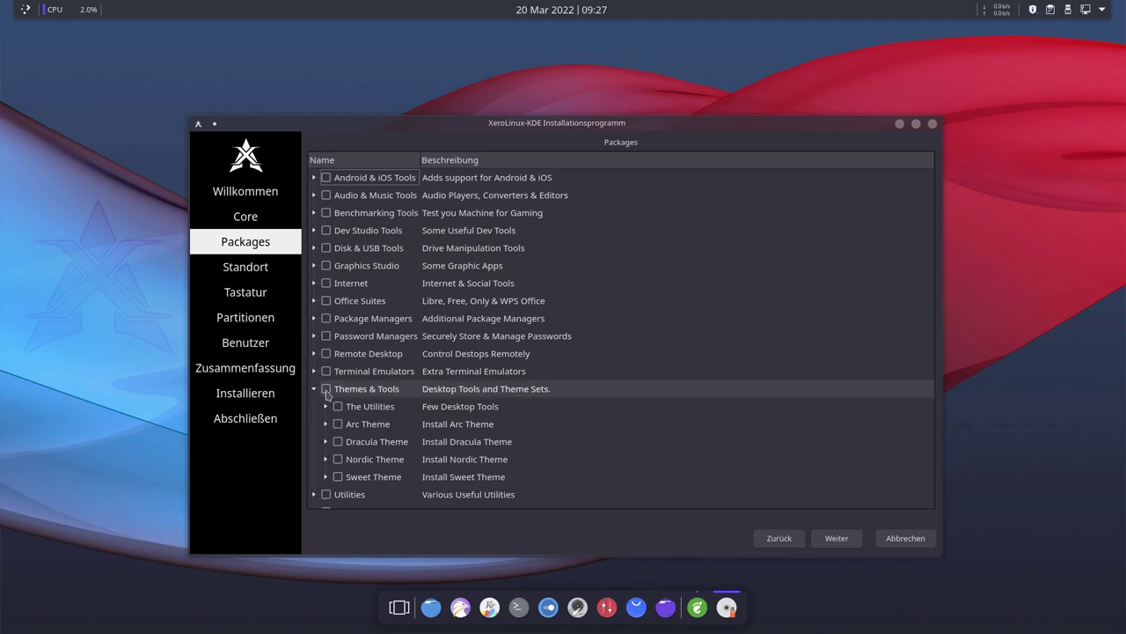
{"action": "left_click", "coordinate": [325, 389]}
{"action": "left_click", "coordinate": [314, 389]}
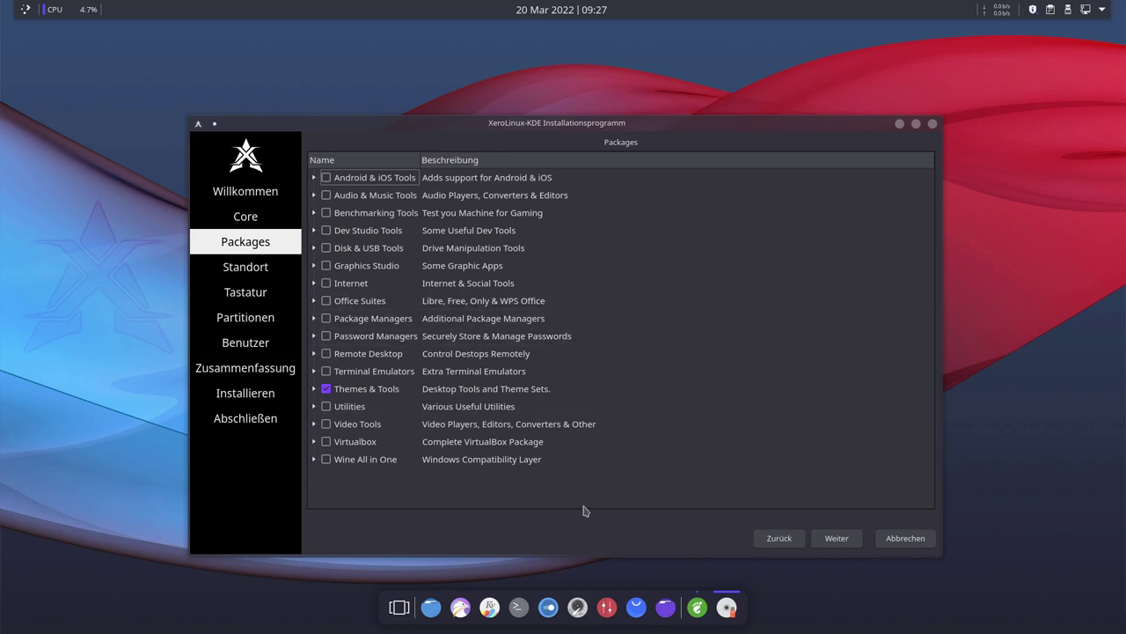
{"action": "left_click", "coordinate": [837, 538]}
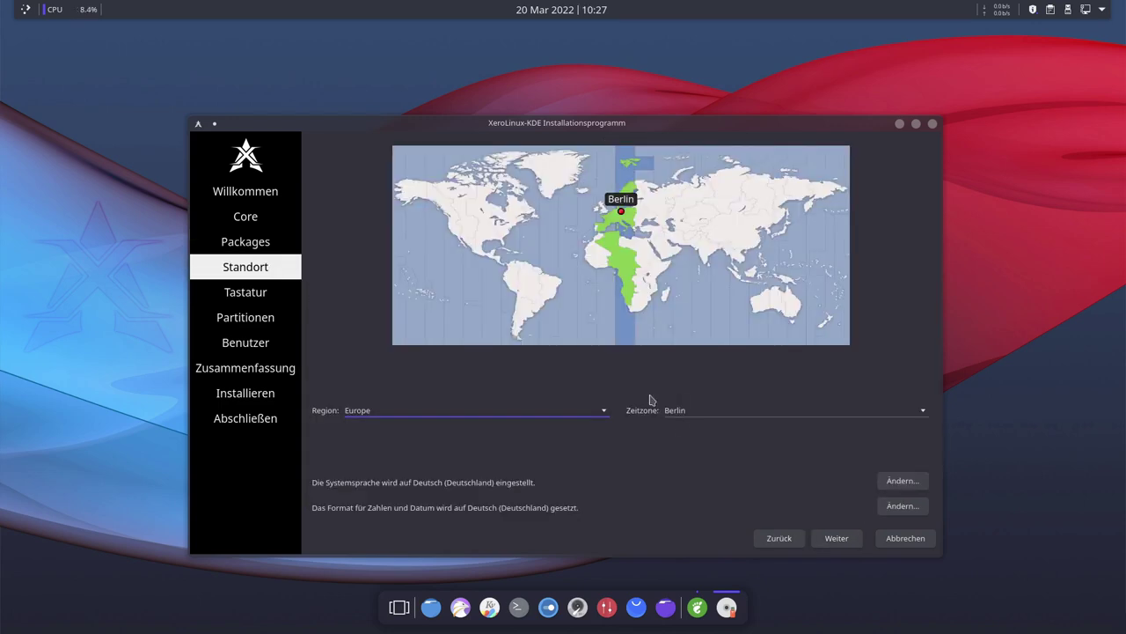
Step: Accept Europe/Berlin and the German keyboard, then erase the whole disk with no swap and btrfs
{"action": "left_click", "coordinate": [836, 537]}
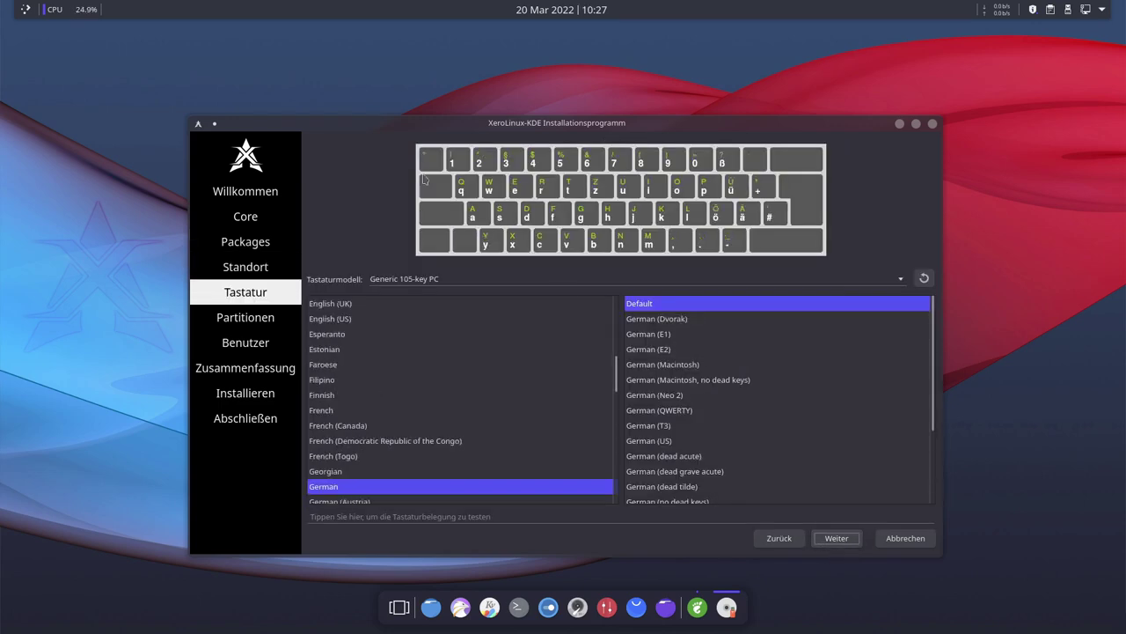
{"action": "left_click", "coordinate": [840, 541]}
{"action": "left_click", "coordinate": [312, 176]}
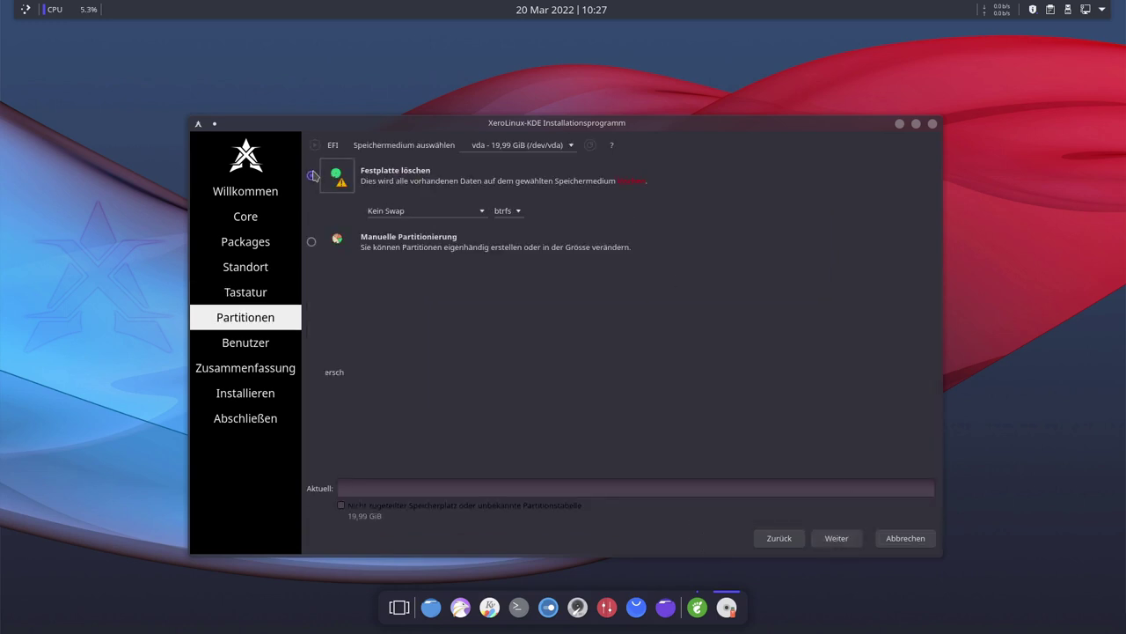
{"action": "left_click", "coordinate": [464, 213]}
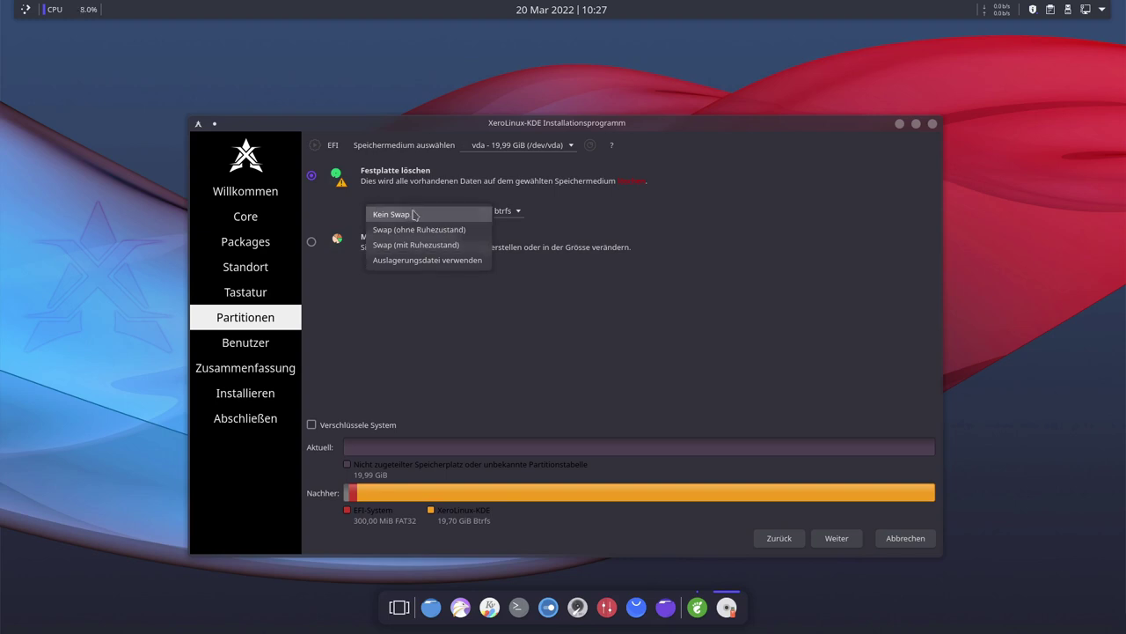
{"action": "left_click", "coordinate": [510, 216]}
{"action": "left_click", "coordinate": [509, 214]}
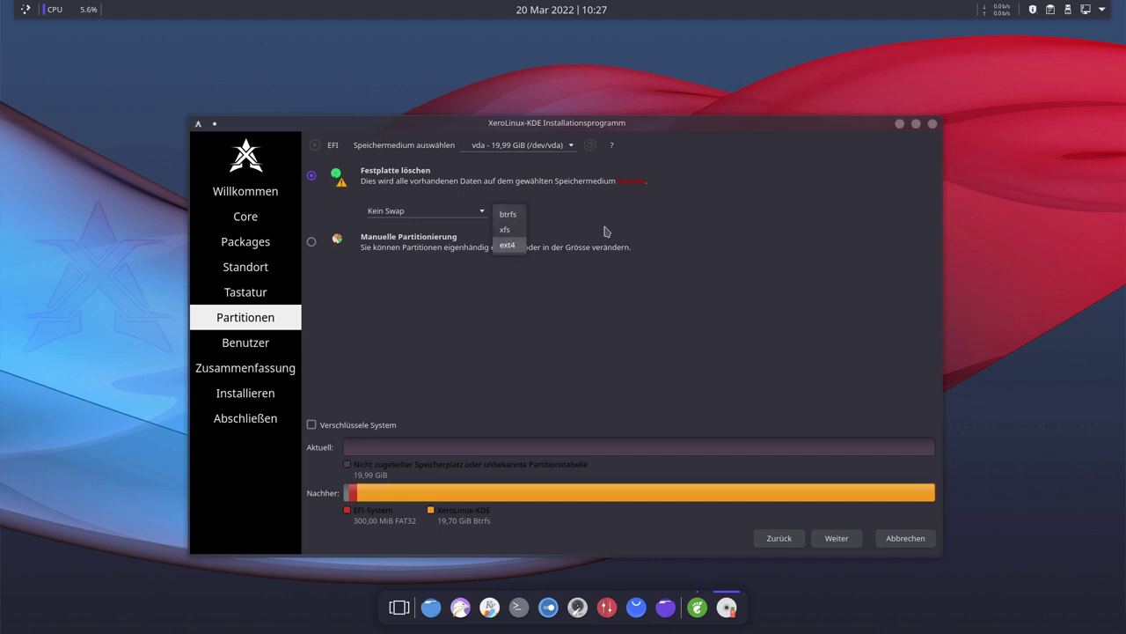
{"action": "left_click", "coordinate": [508, 216]}
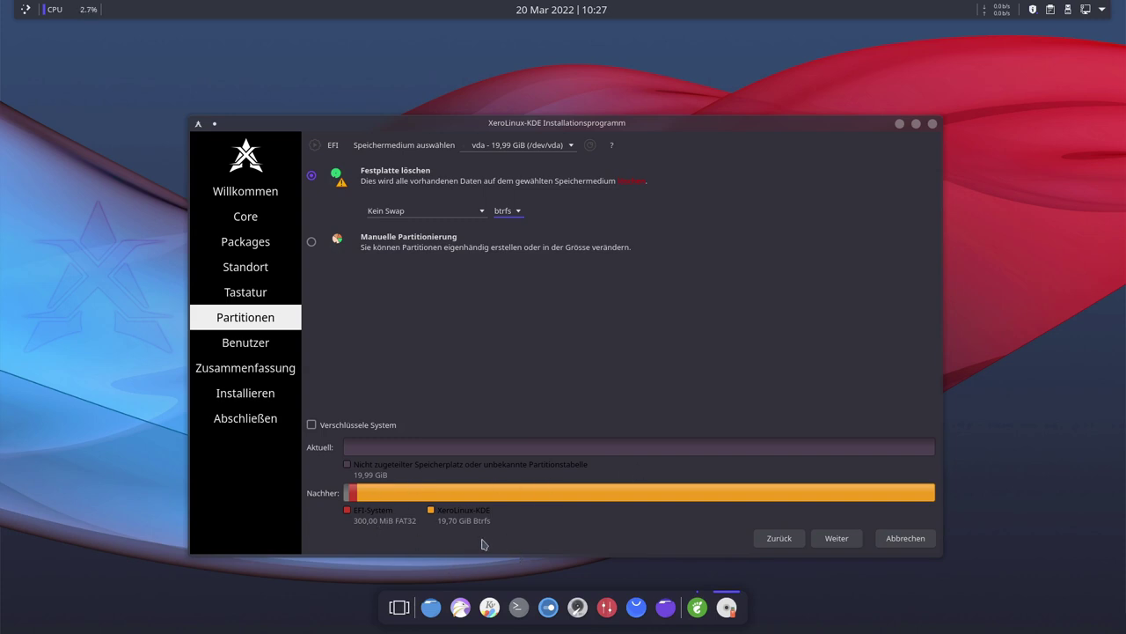
{"action": "left_click", "coordinate": [839, 540]}
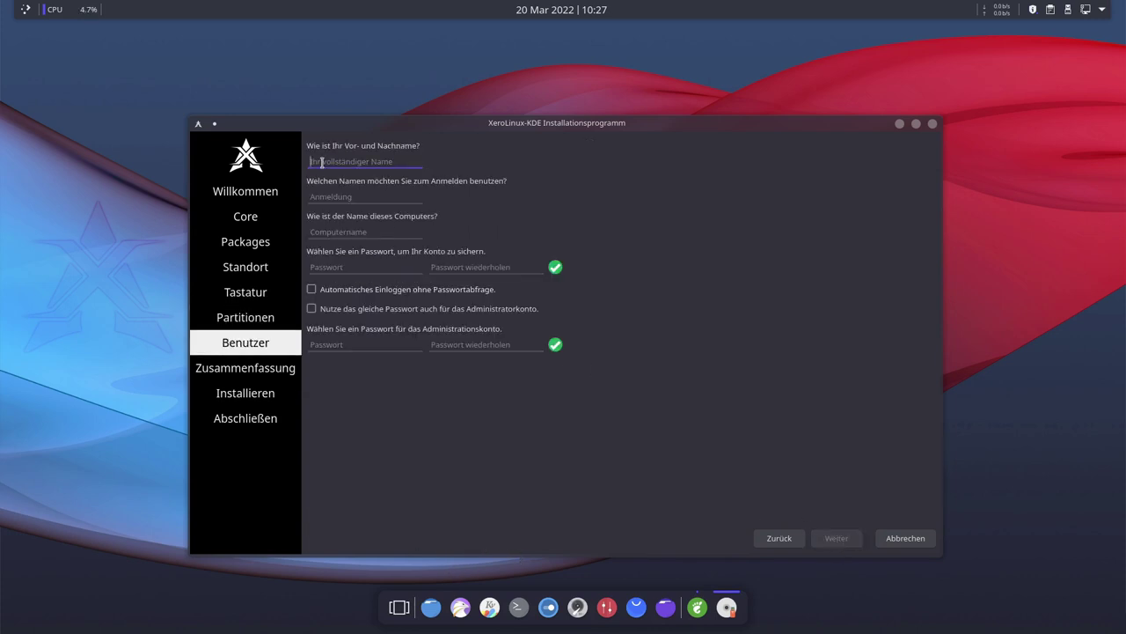
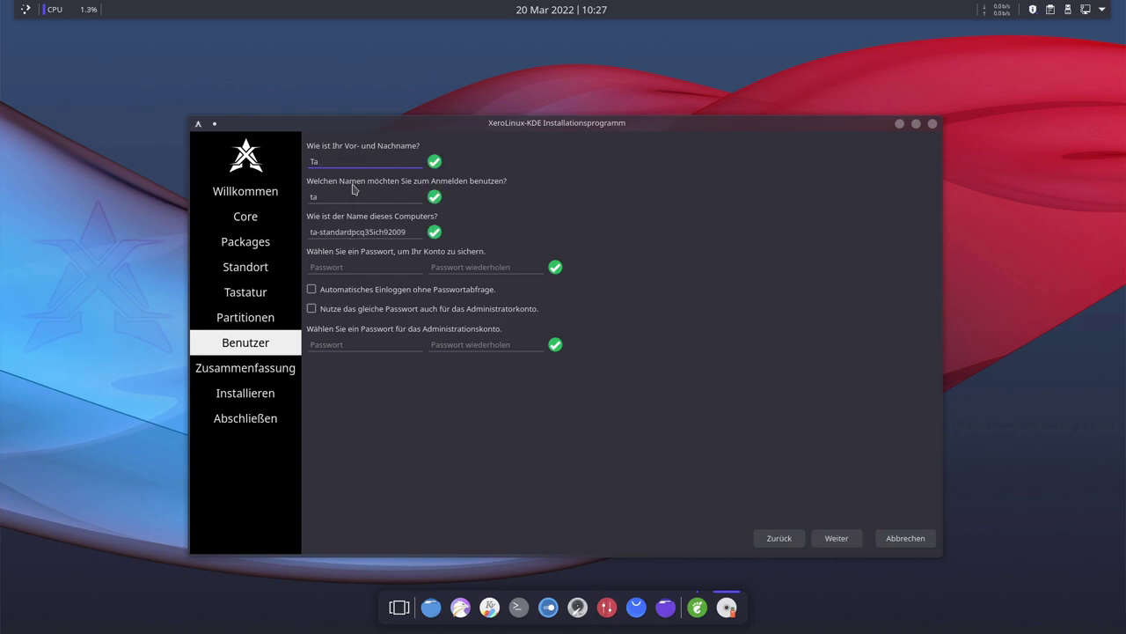
Step: Enter the user's full name, computer name XeroBox and the password twice, reusing it for administrator
{"action": "key", "text": "BackSpace"}
{"action": "key", "text": "Tab"}
{"action": "key", "text": "Tab"}
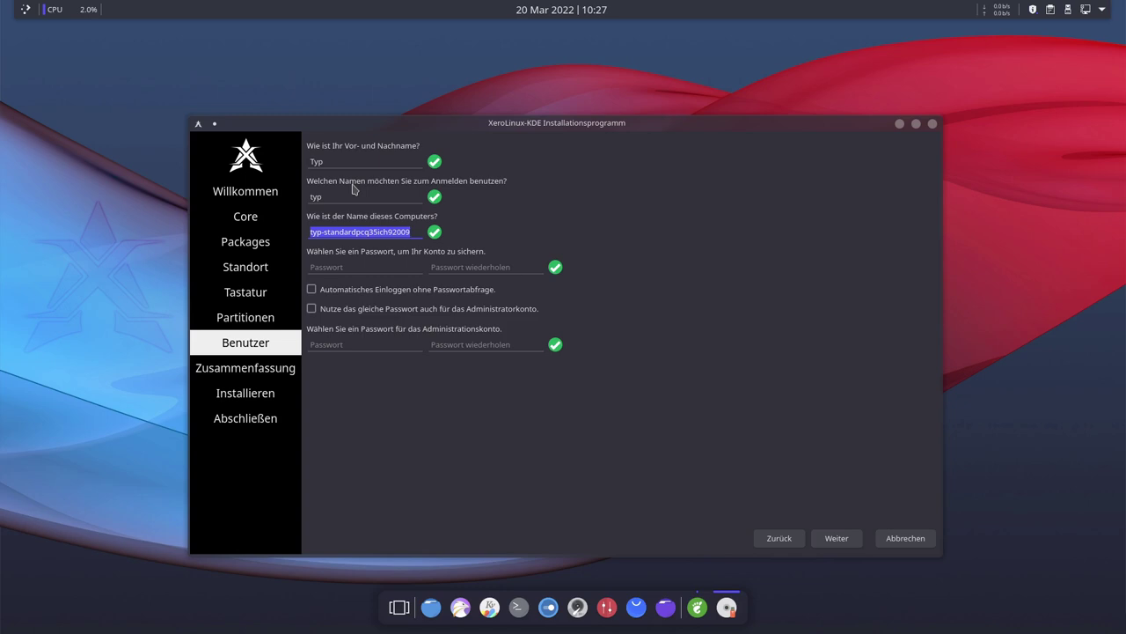
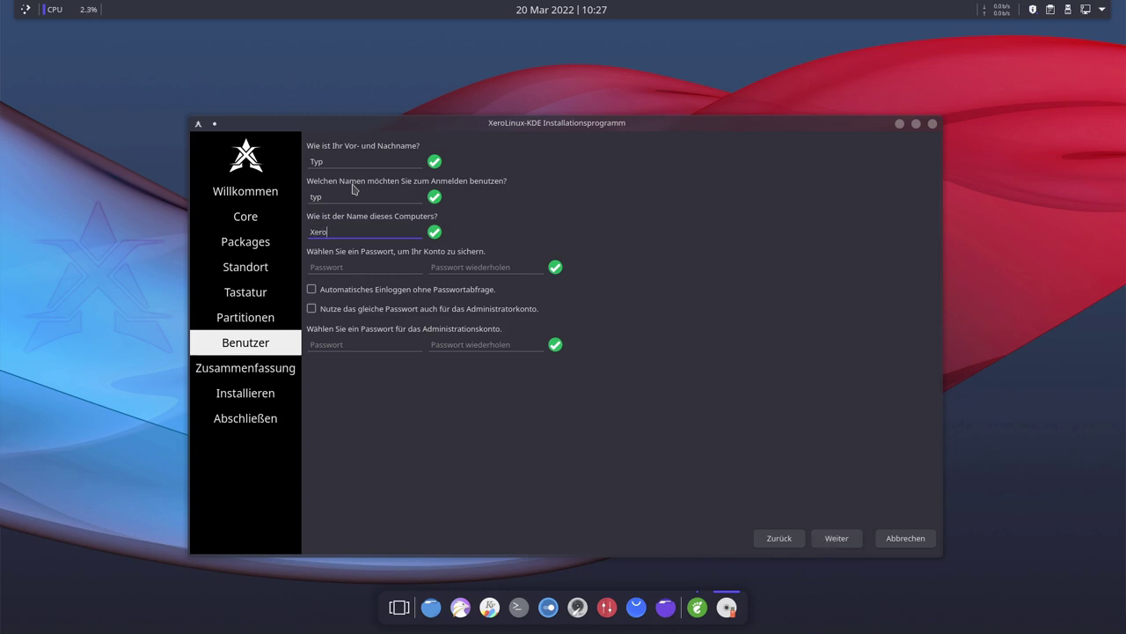
{"action": "key", "text": "Tab"}
{"action": "key", "text": "Tab"}
{"action": "key", "text": "Tab"}
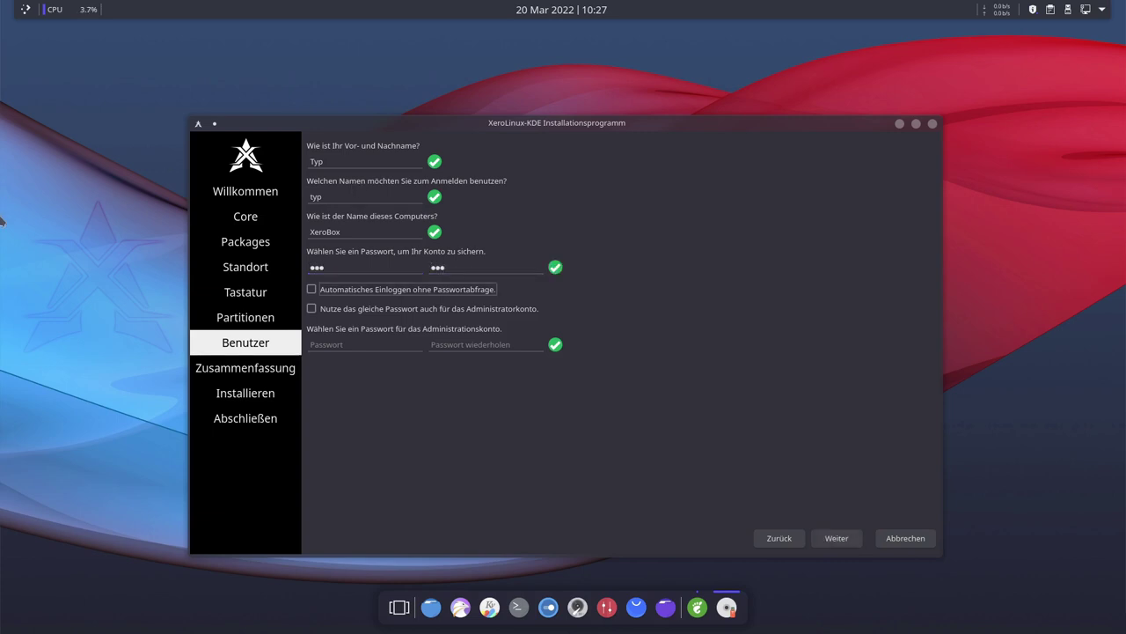
{"action": "left_click", "coordinate": [313, 309]}
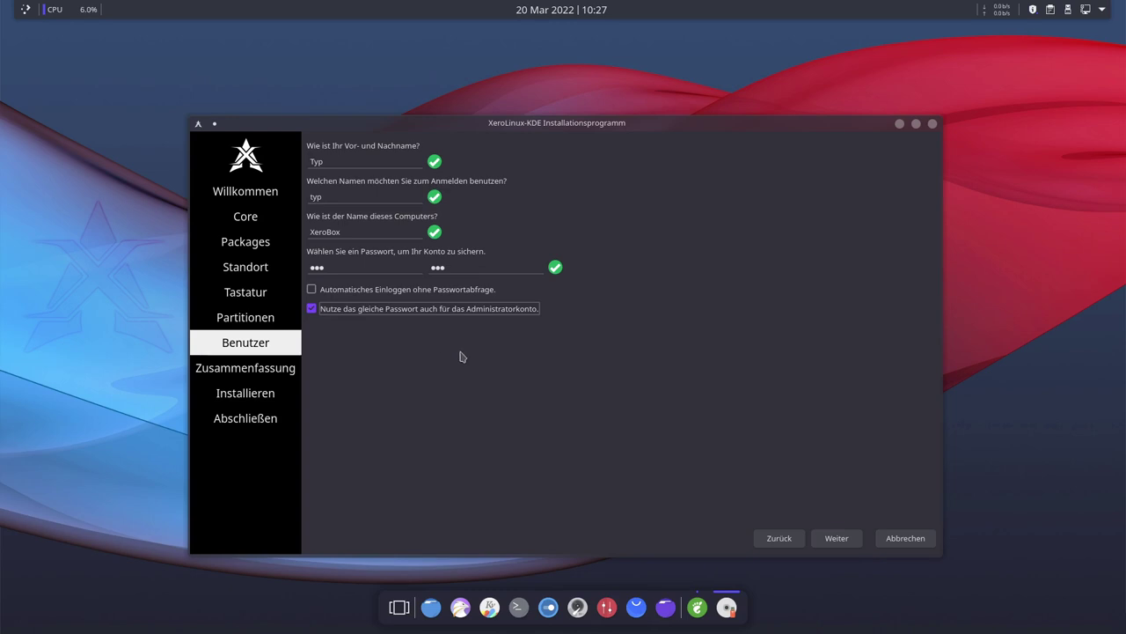
Step: Install XeroLinux-KDE on /dev/vda, confirming Jetzt installieren, then restart the system when finished
{"action": "left_click", "coordinate": [845, 536]}
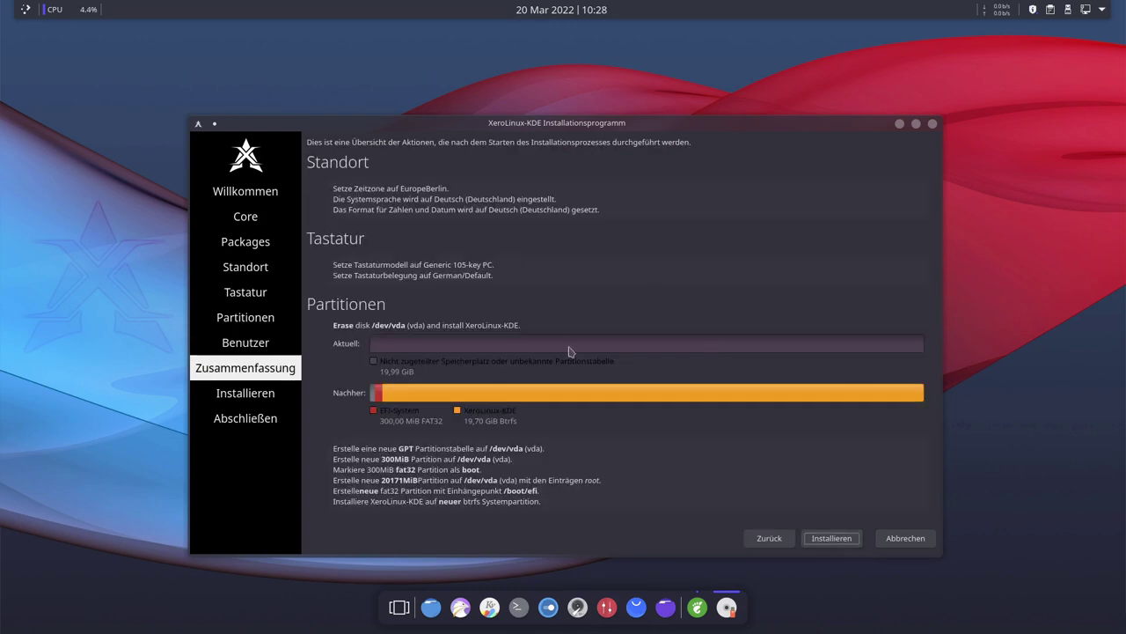
{"action": "left_click", "coordinate": [846, 539]}
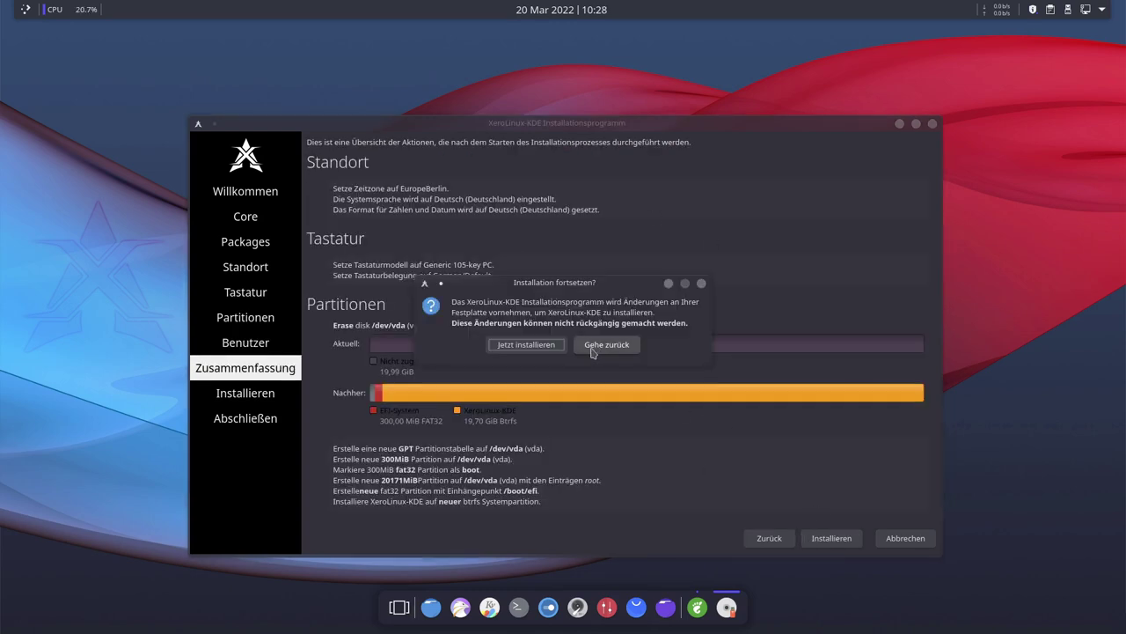
{"action": "left_click", "coordinate": [526, 344]}
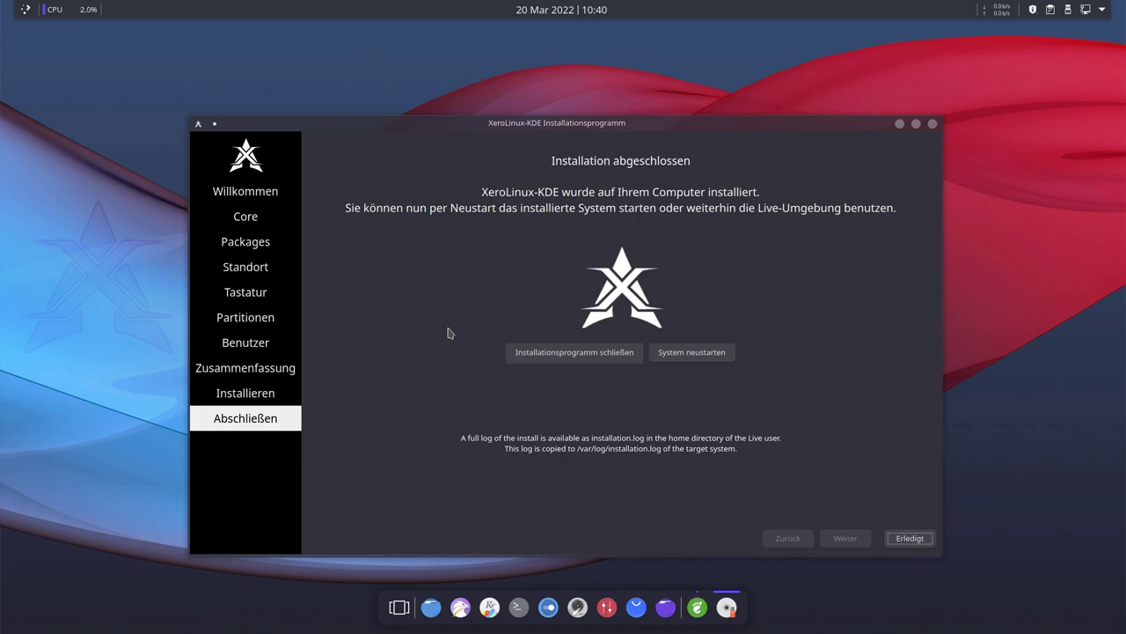
{"action": "left_click", "coordinate": [690, 352]}
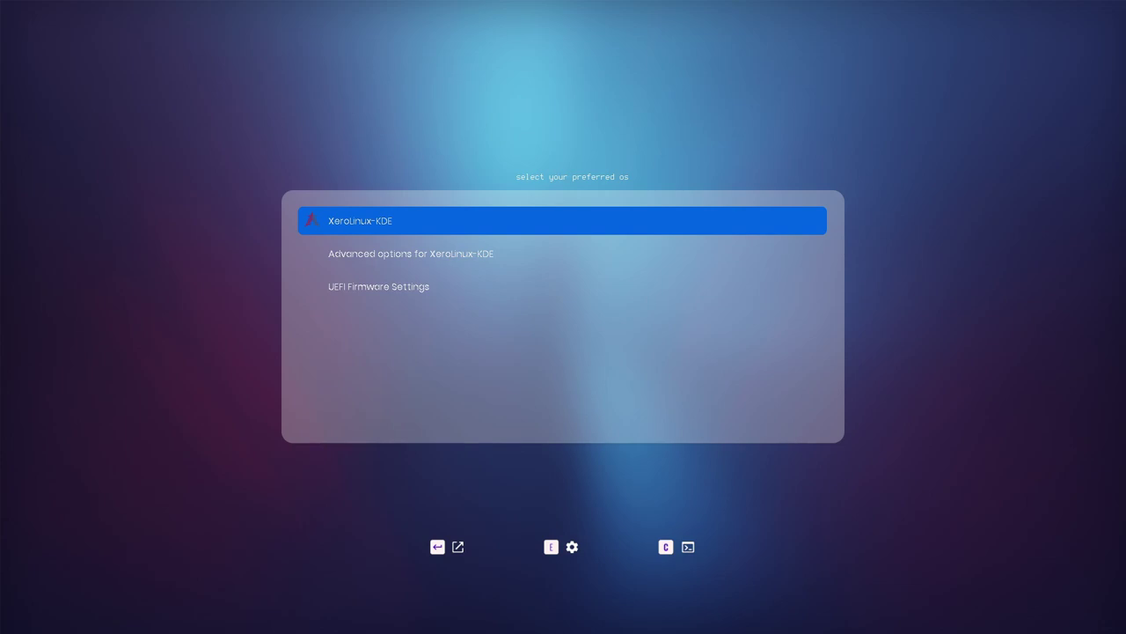
Step: Boot the XeroLinux-KDE entry from the GRUB menu
{"action": "key", "text": "Down"}
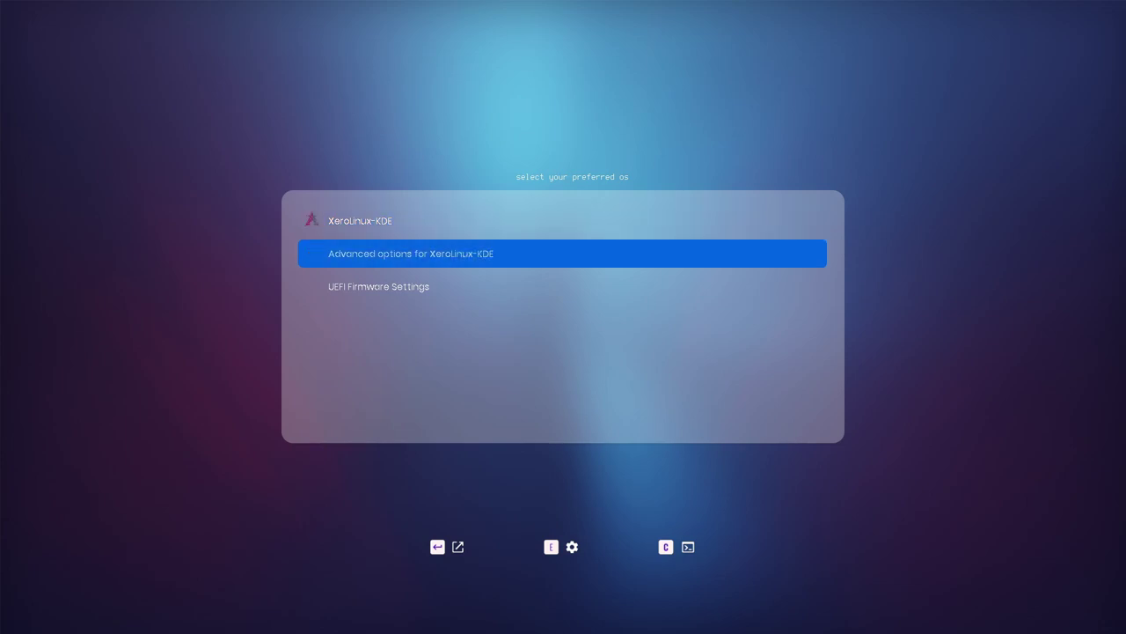
{"action": "key", "text": "Up"}
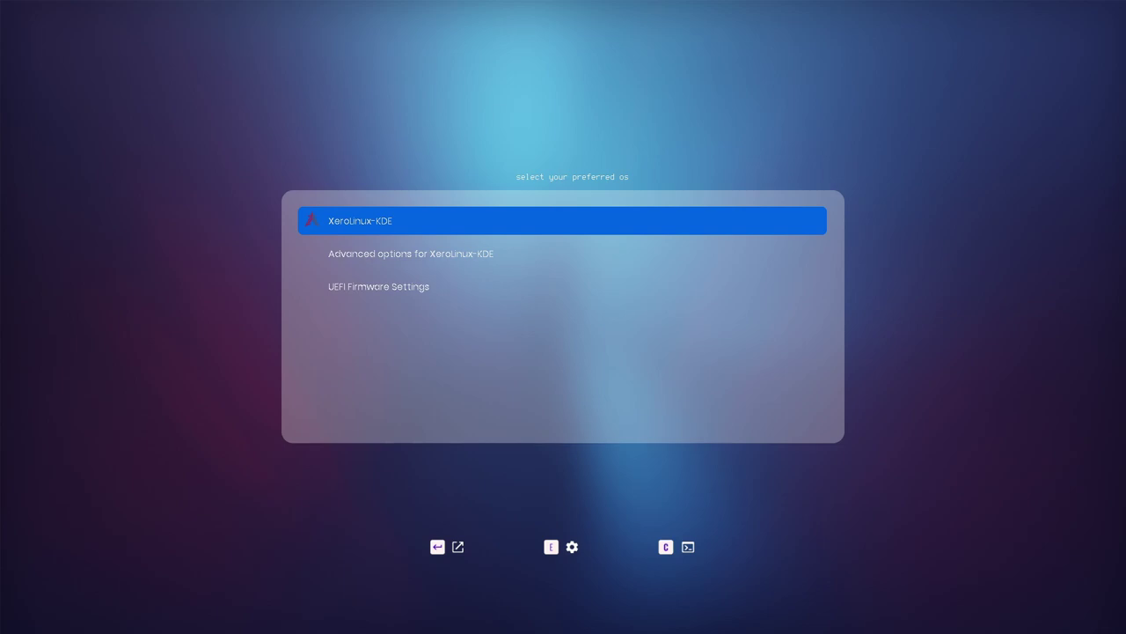
{"action": "key", "text": "Return"}
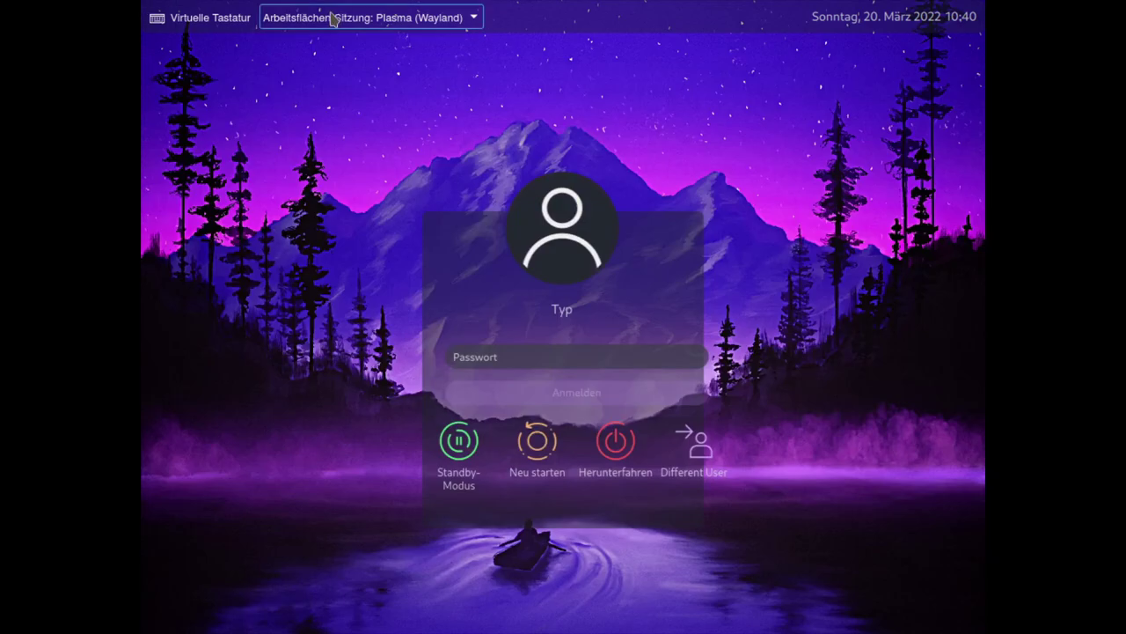
Step: Choose the Plasma (X11) session at the login screen and log in with the account password
{"action": "left_click", "coordinate": [424, 23]}
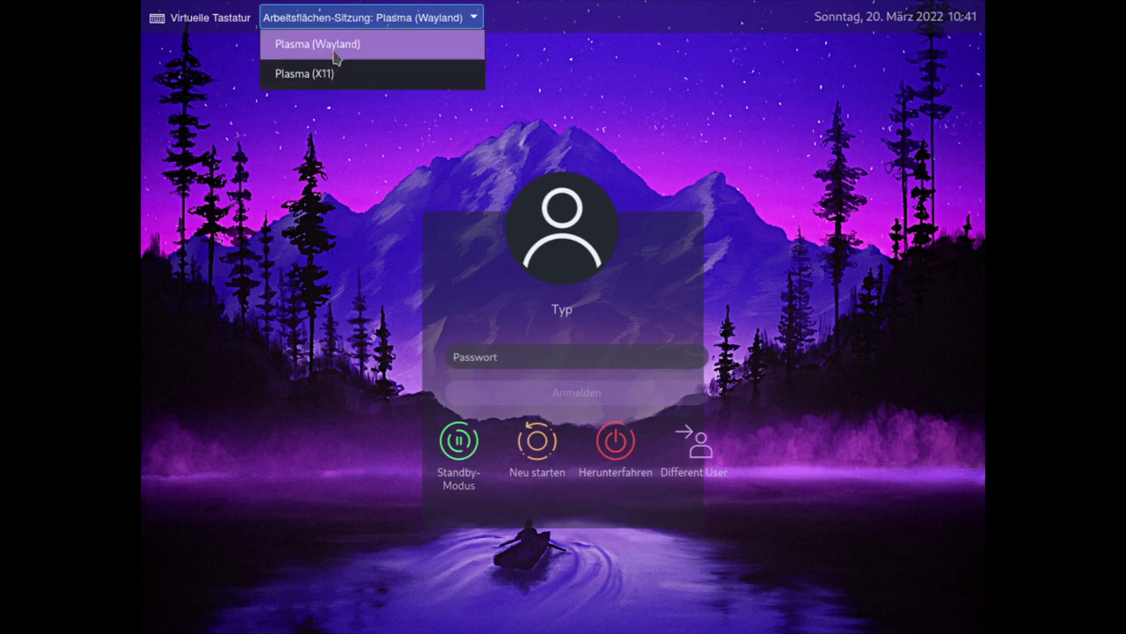
{"action": "left_click", "coordinate": [234, 139]}
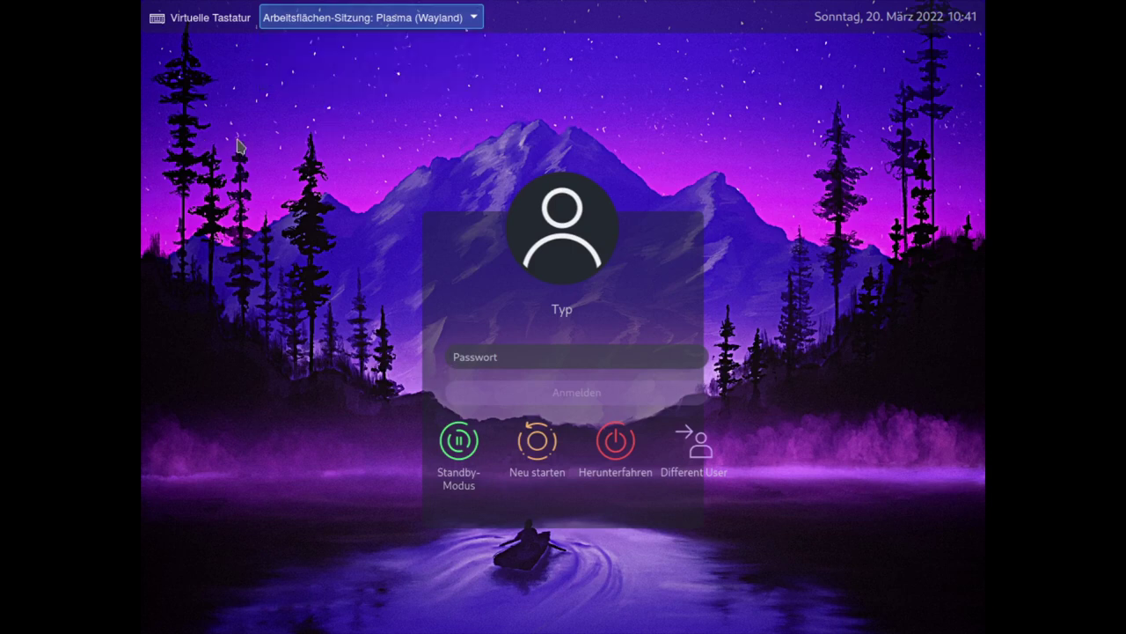
{"action": "left_click", "coordinate": [431, 31]}
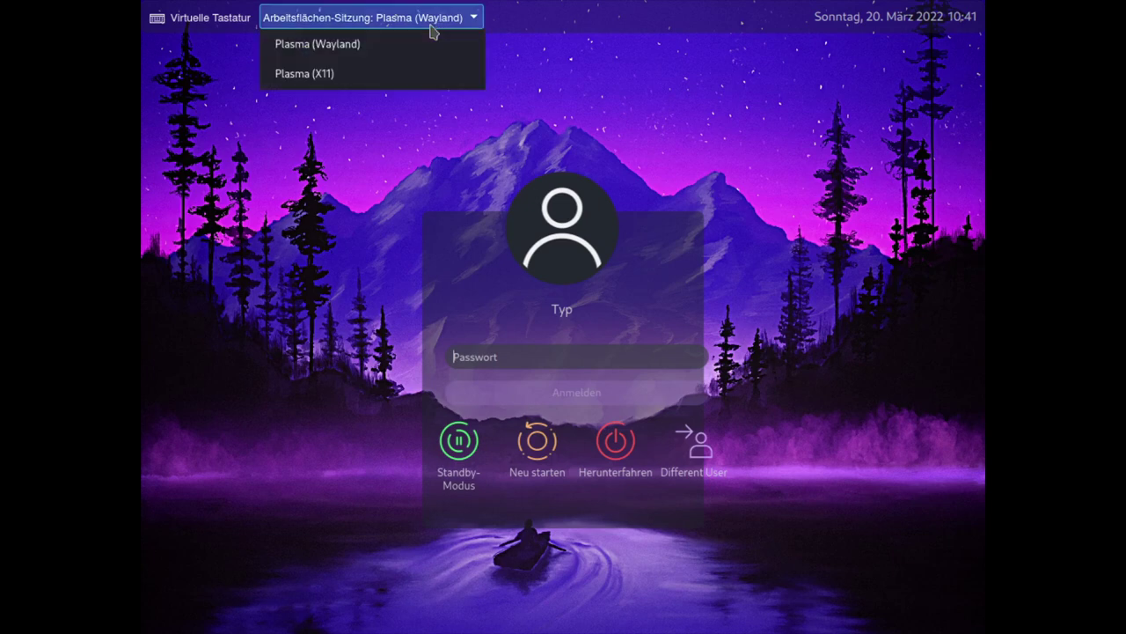
{"action": "left_click", "coordinate": [334, 77]}
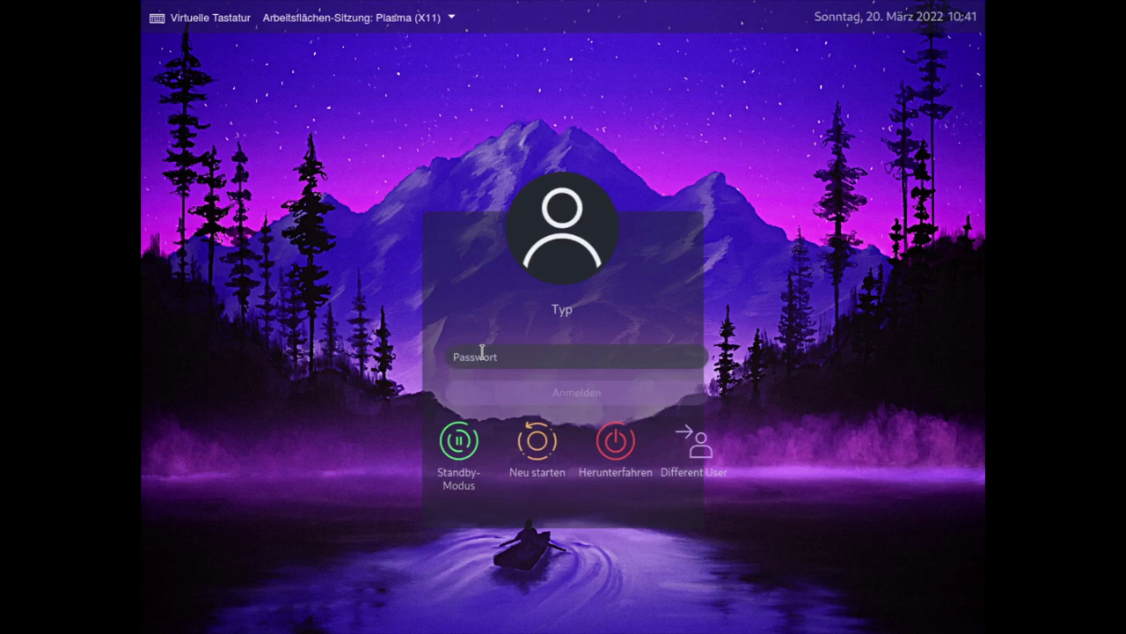
{"action": "type", "text": "•••"}
{"action": "key", "text": "Return"}
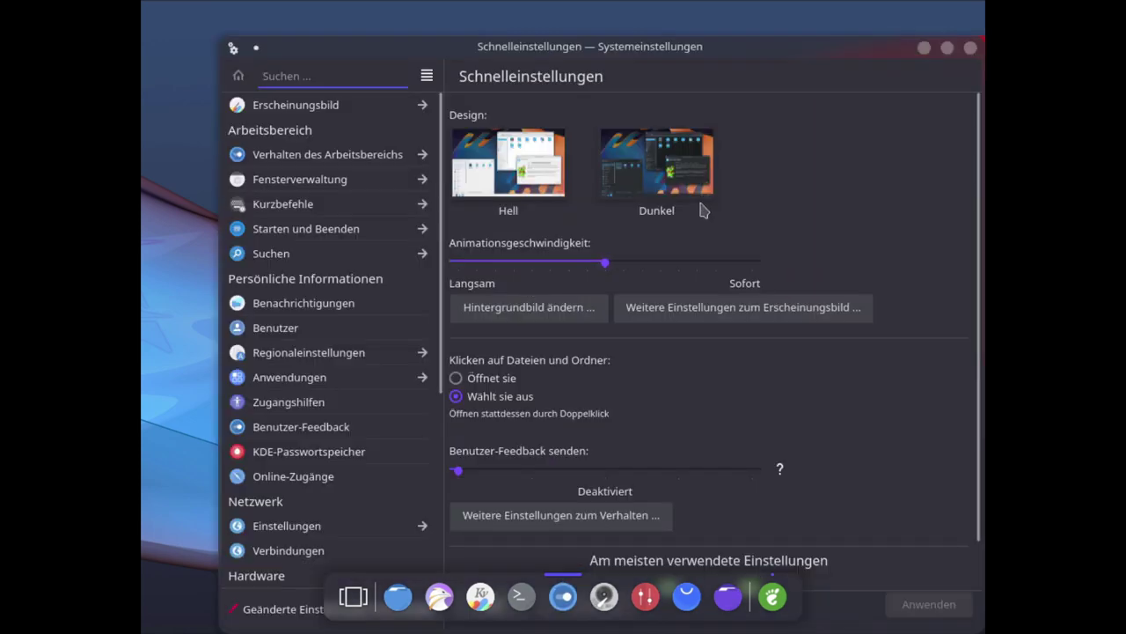
Step: Set the display resolution to 1920x1080 (16:9) in Anzeige und Monitor, apply it, and keep it
{"action": "scroll", "coordinate": [335, 330], "scroll_direction": "down", "scroll_amount": 6}
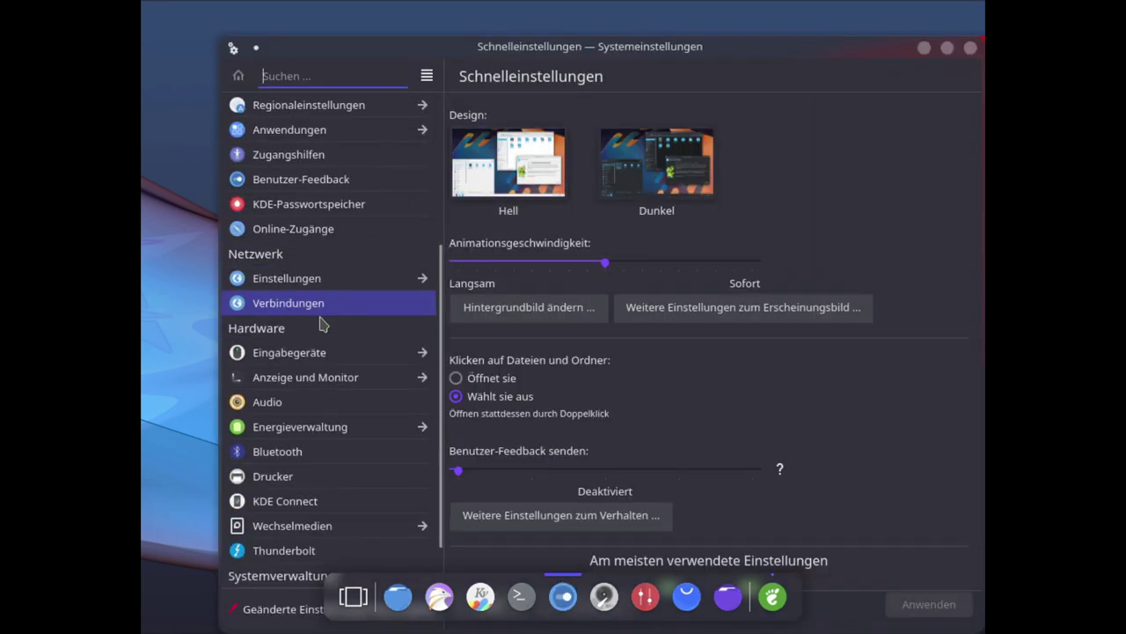
{"action": "left_click", "coordinate": [332, 327]}
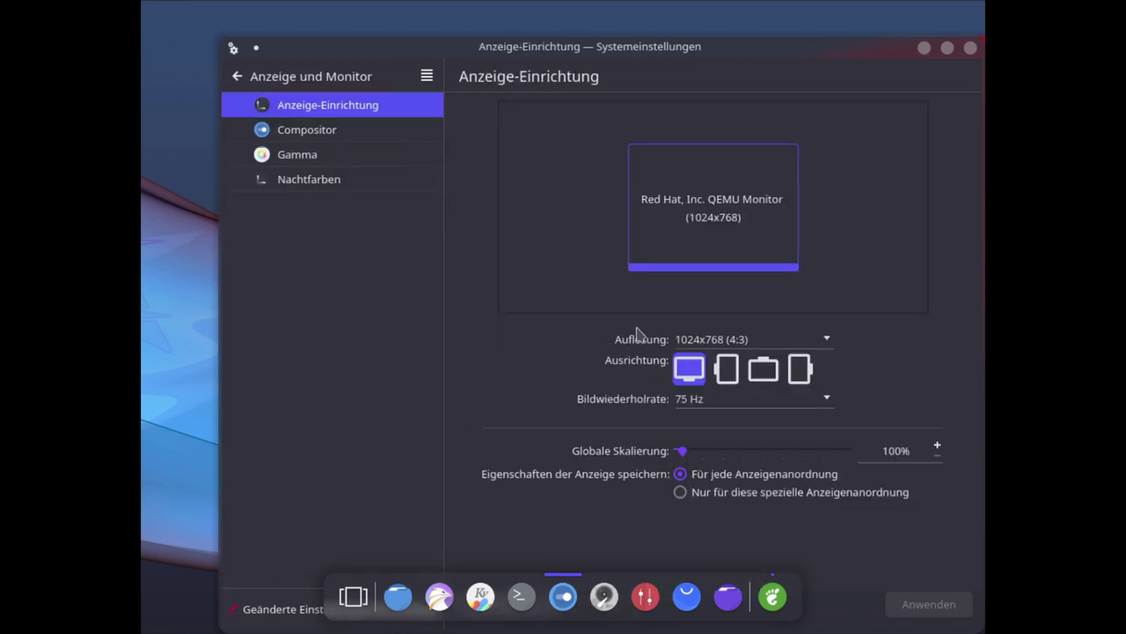
{"action": "left_click", "coordinate": [736, 344]}
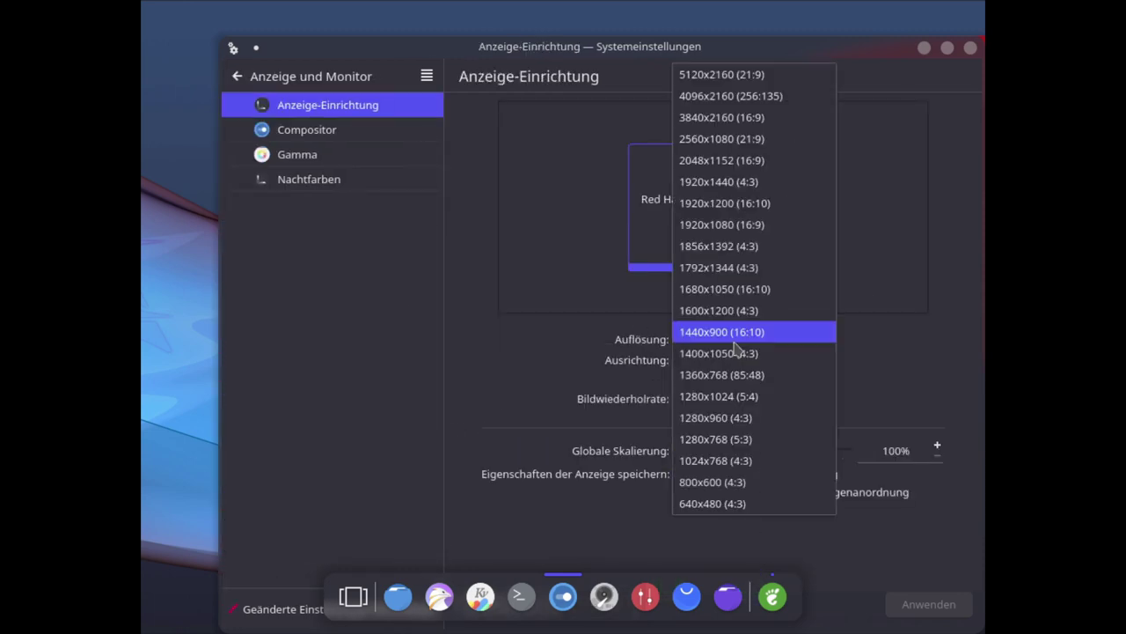
{"action": "left_click", "coordinate": [735, 224]}
{"action": "left_click", "coordinate": [929, 604]}
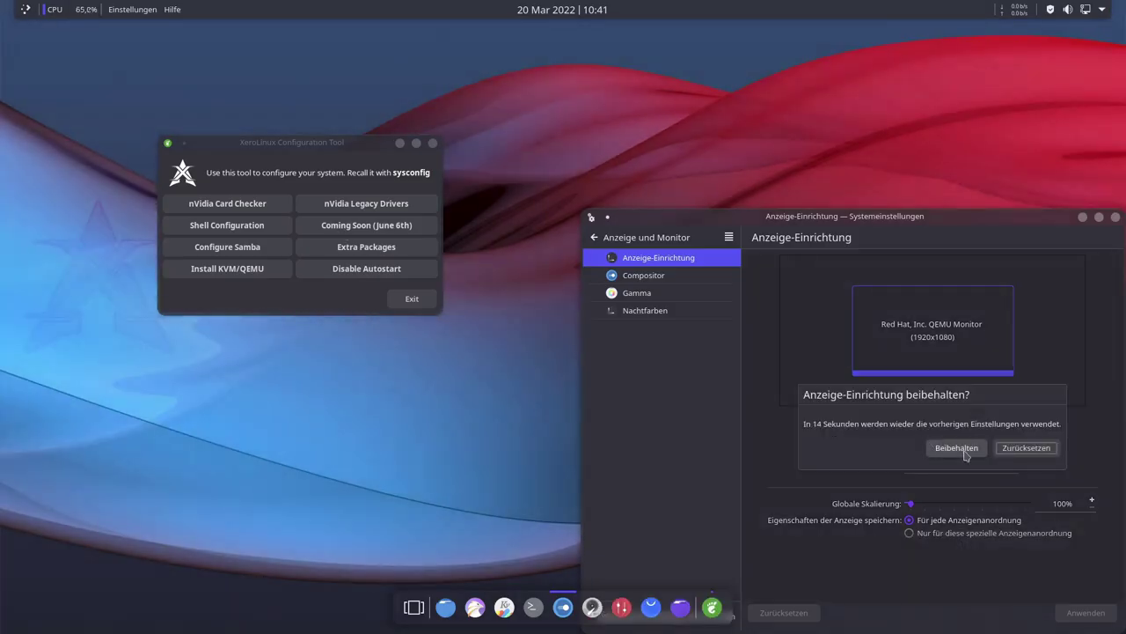
{"action": "left_click", "coordinate": [959, 452]}
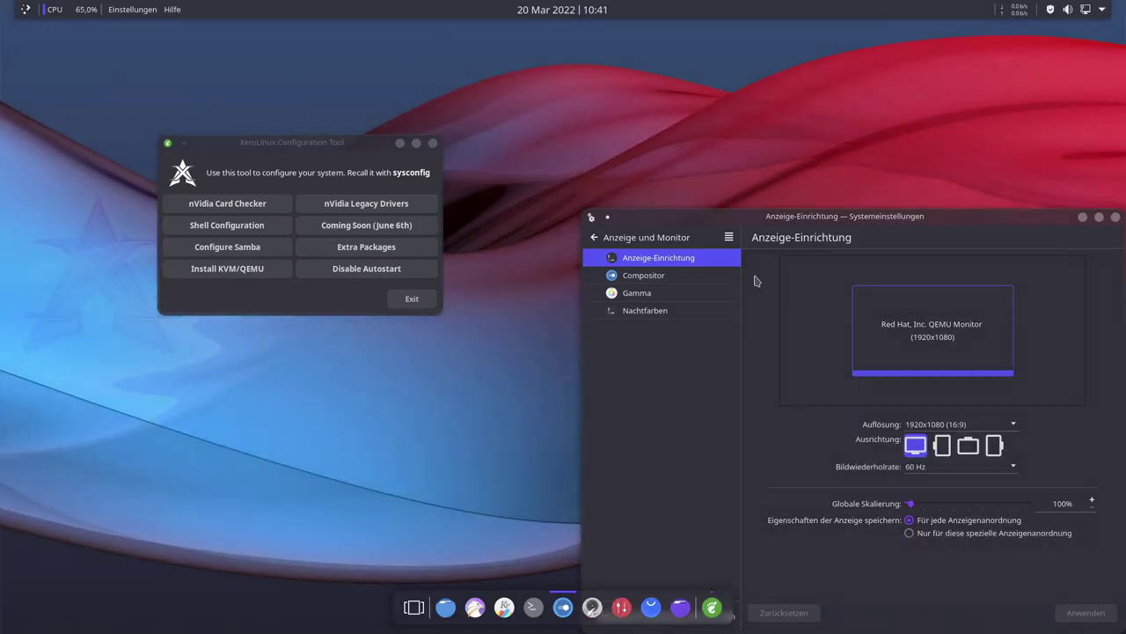
Step: Close System Settings and centre the XeroLinux Configuration Tool on screen
{"action": "left_click_drag", "start_coordinate": [894, 218], "coordinate": [709, 218]}
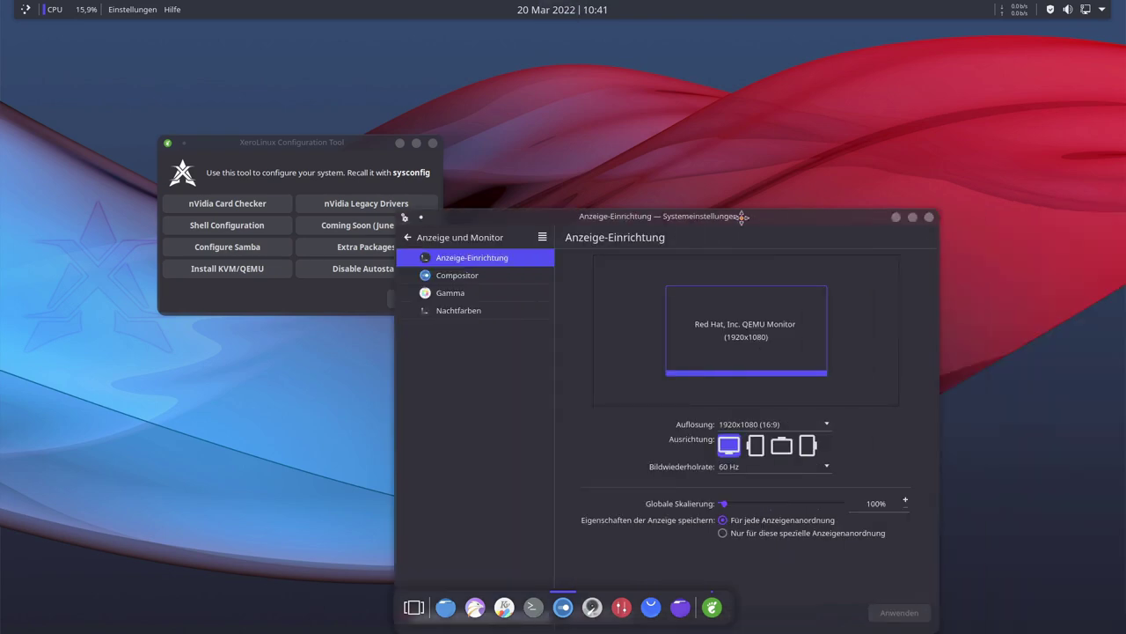
{"action": "left_click", "coordinate": [930, 217]}
{"action": "left_click_drag", "start_coordinate": [304, 155], "coordinate": [546, 167]}
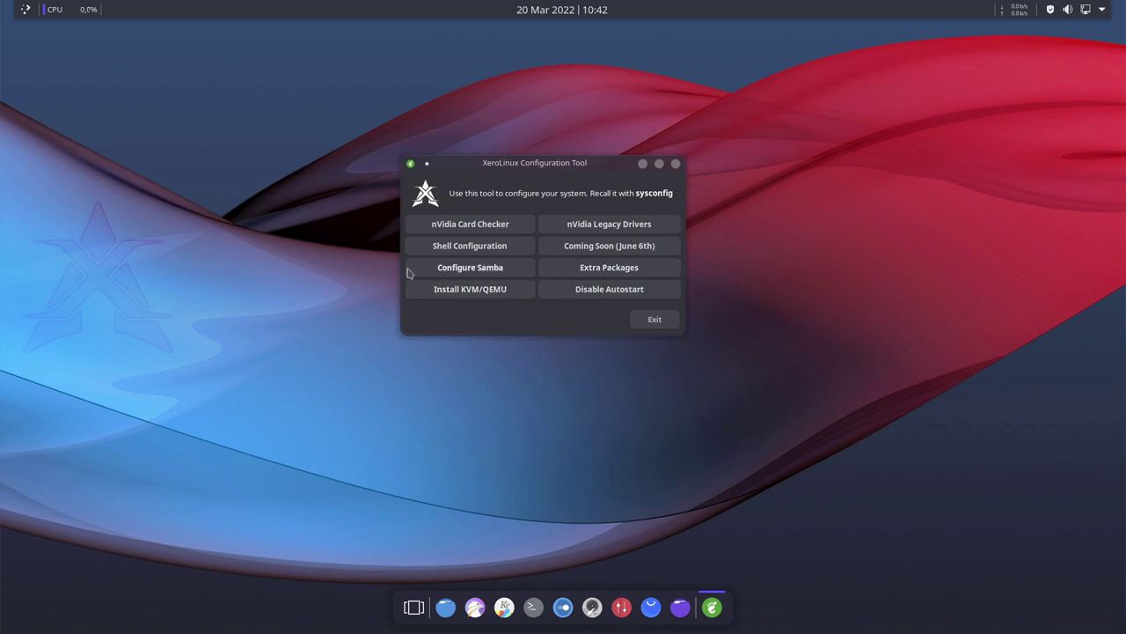
Step: Open Shell Configuration and check the current shell in Konsole with 'which $SHELL'
{"action": "left_click", "coordinate": [469, 250]}
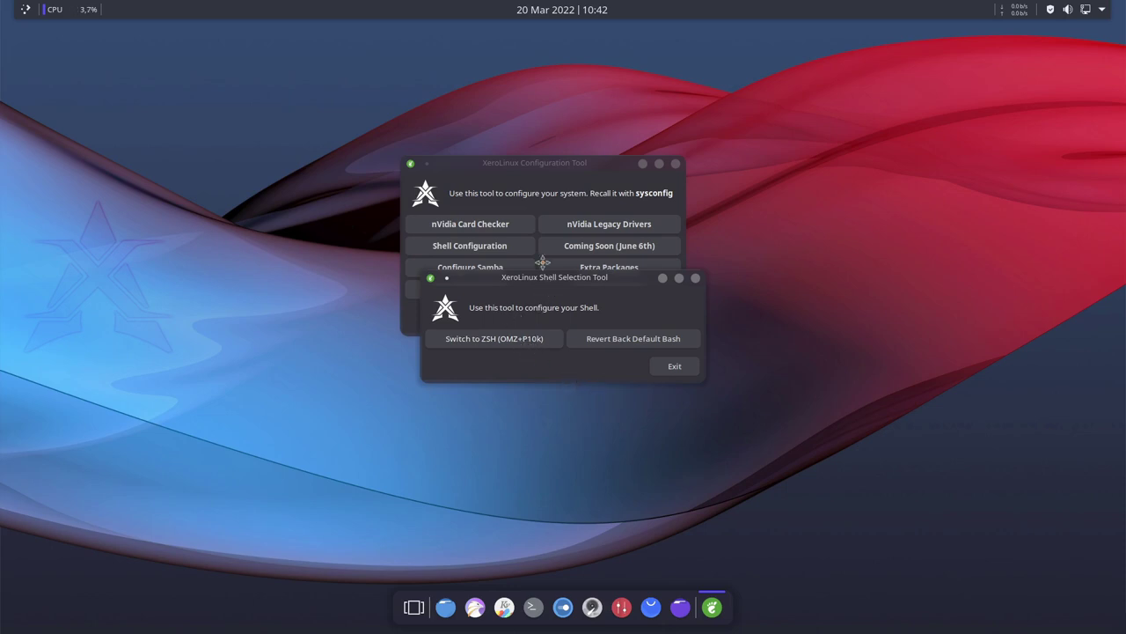
{"action": "left_click_drag", "start_coordinate": [543, 261], "coordinate": [528, 191]}
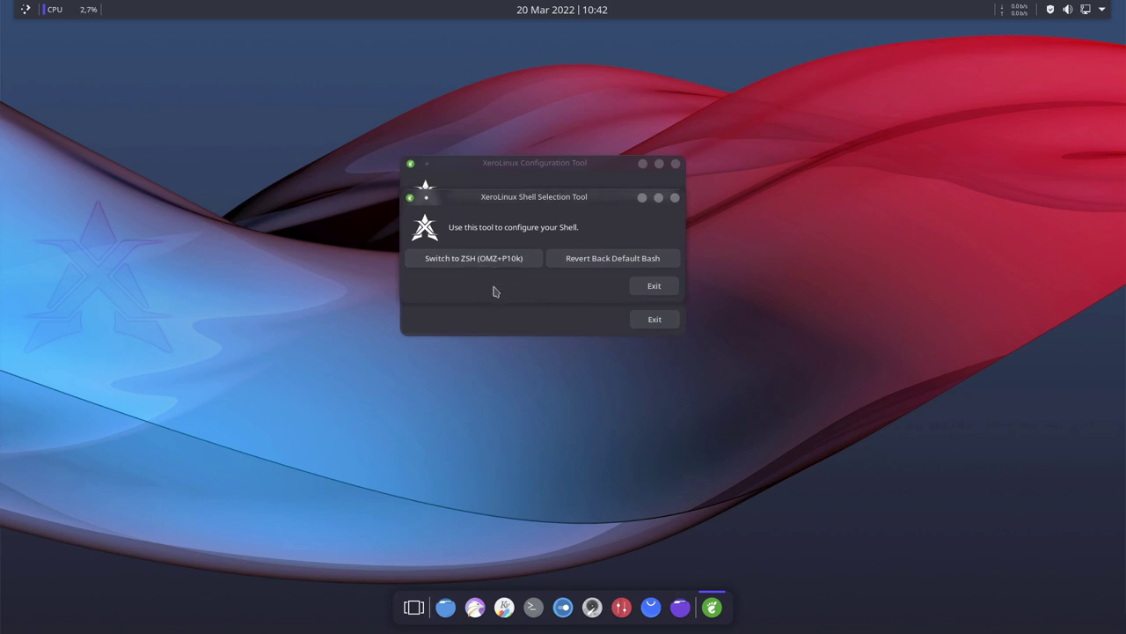
{"action": "left_click", "coordinate": [534, 607]}
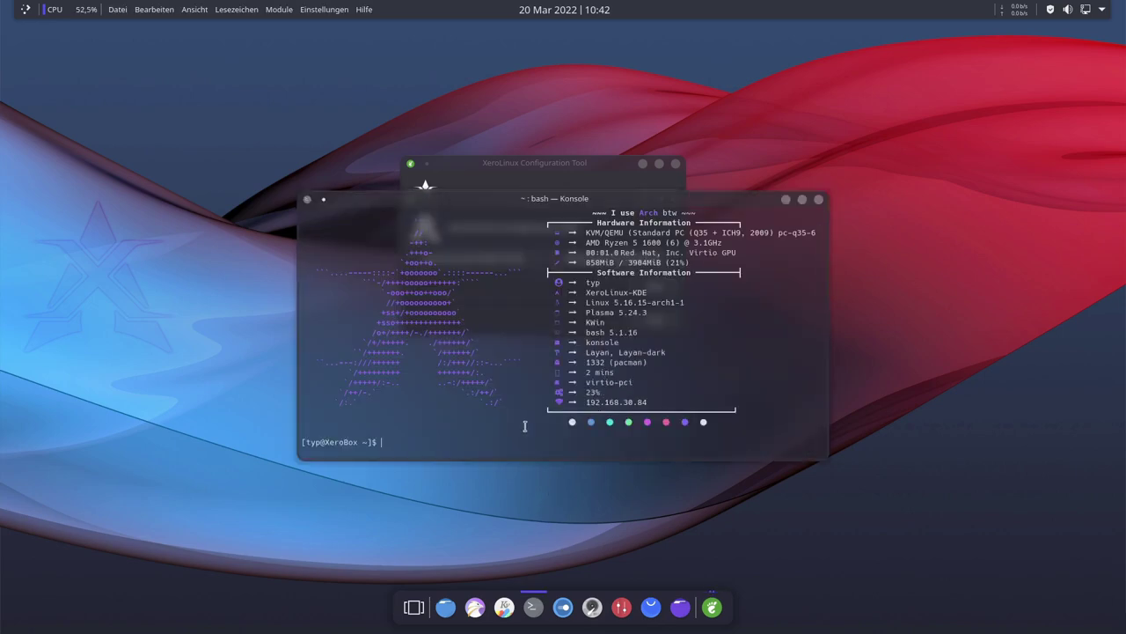
{"action": "key", "text": "ctrl+l"}
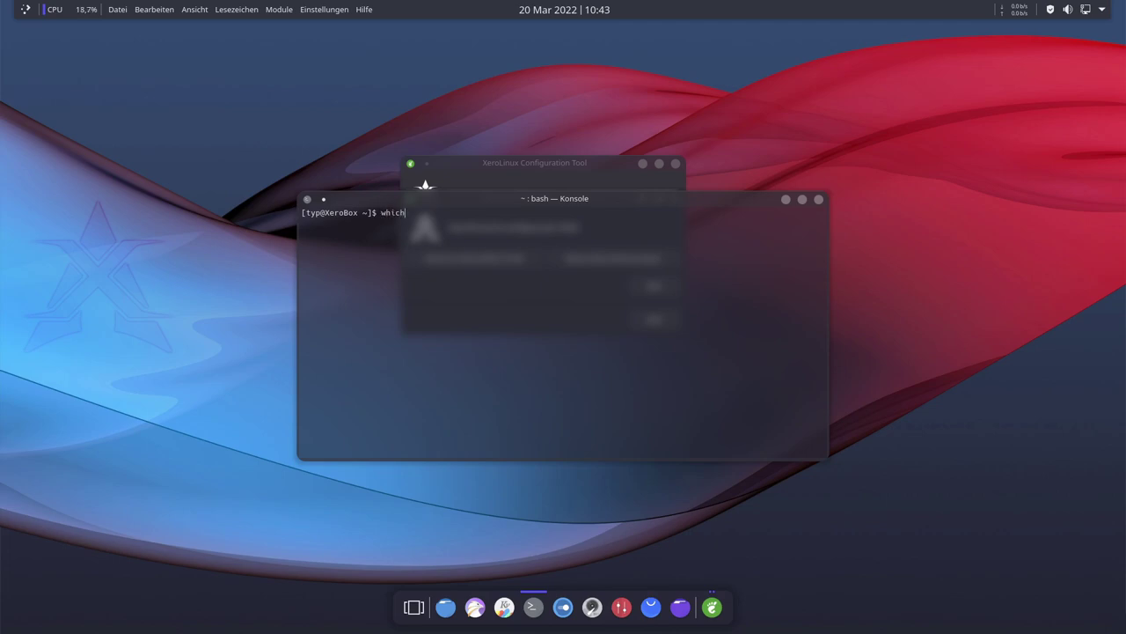
{"action": "key", "text": "ctrl+plus"}
{"action": "key", "text": "ctrl+plus"}
{"action": "key", "text": "ctrl+plus"}
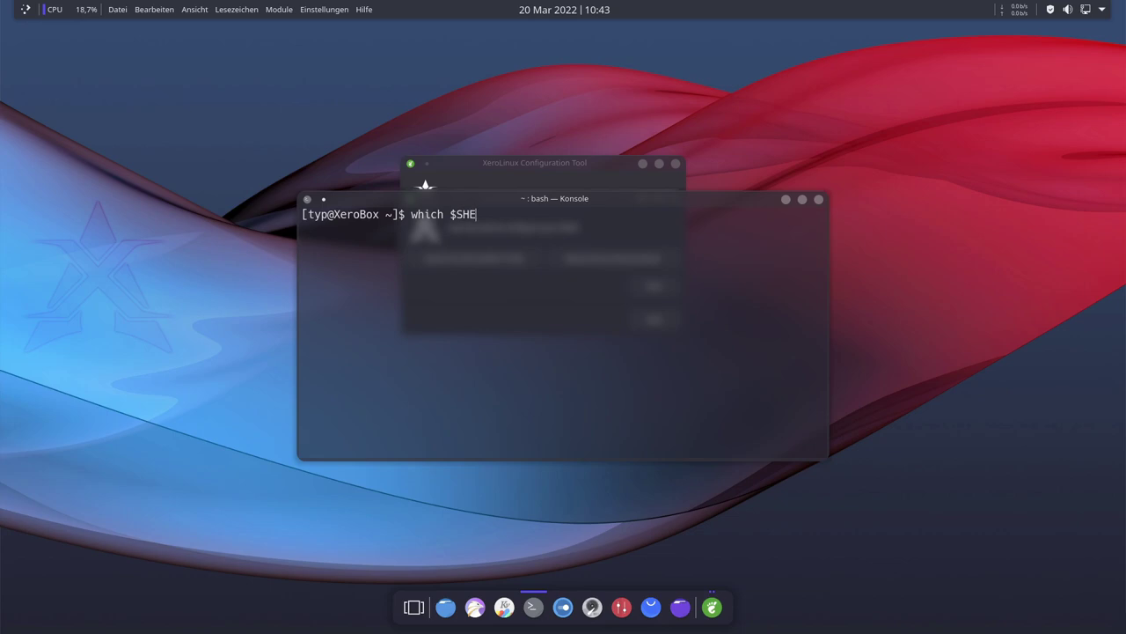
{"action": "key", "text": "Return"}
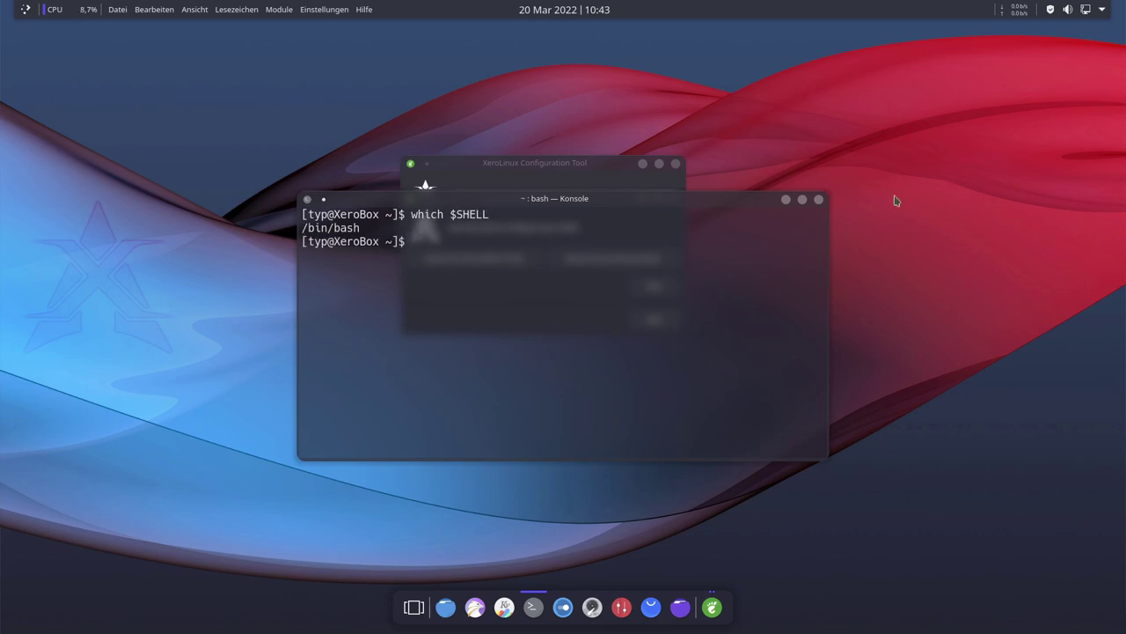
{"action": "left_click", "coordinate": [819, 200]}
Step: Switch the default shell to ZSH (OMZ+P10k) using the sudo password, then close the windows
{"action": "left_click", "coordinate": [470, 261]}
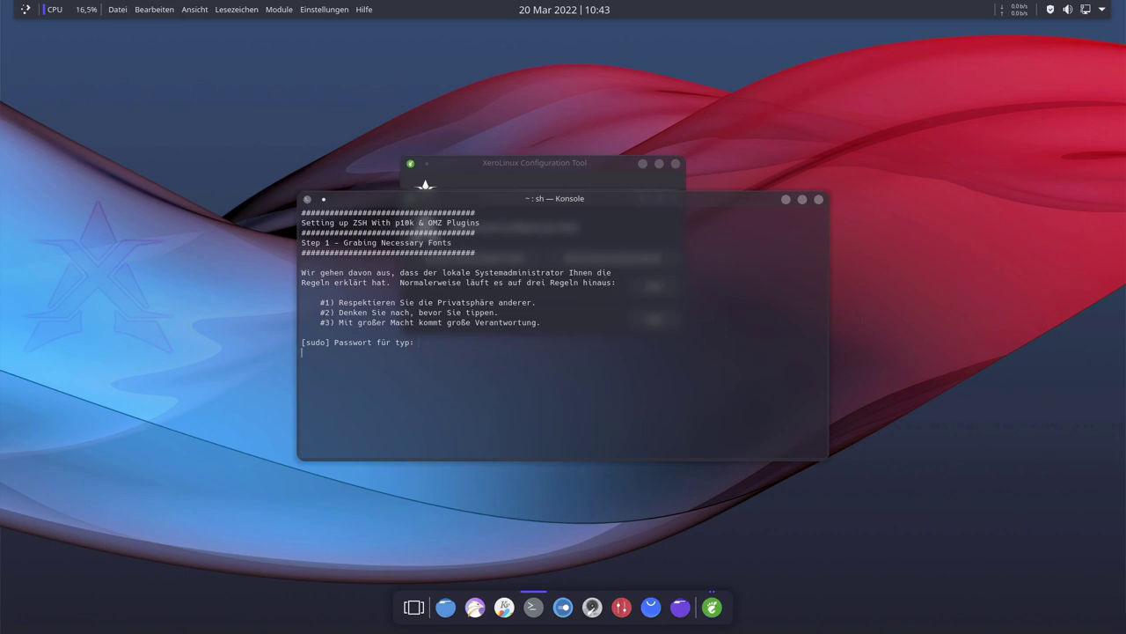
{"action": "key", "text": "Return"}
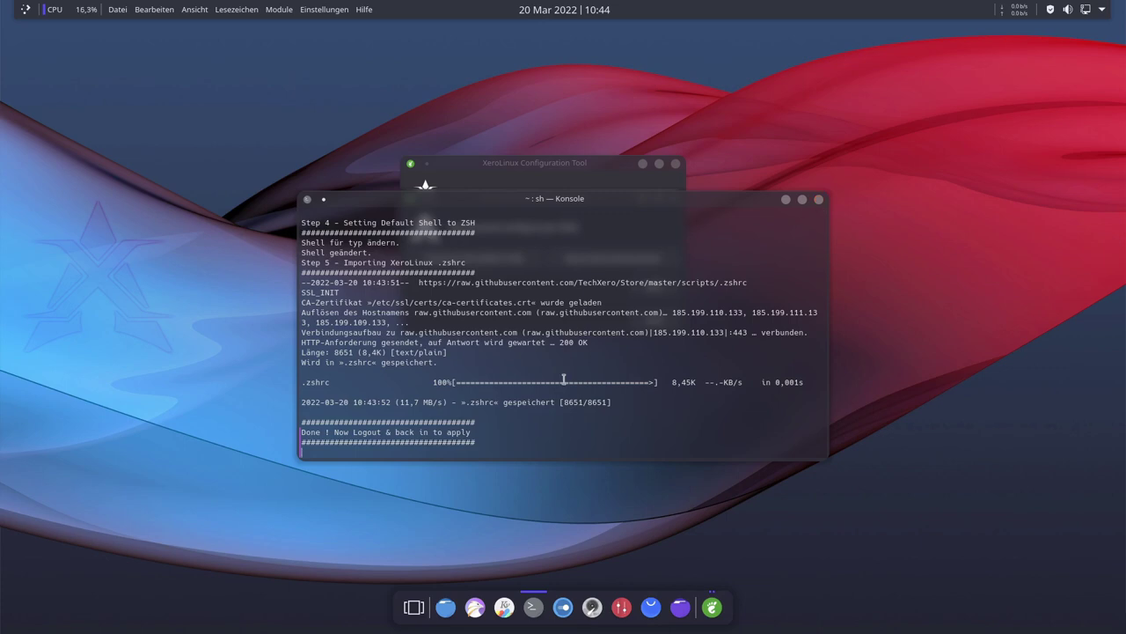
{"action": "key", "text": "Return"}
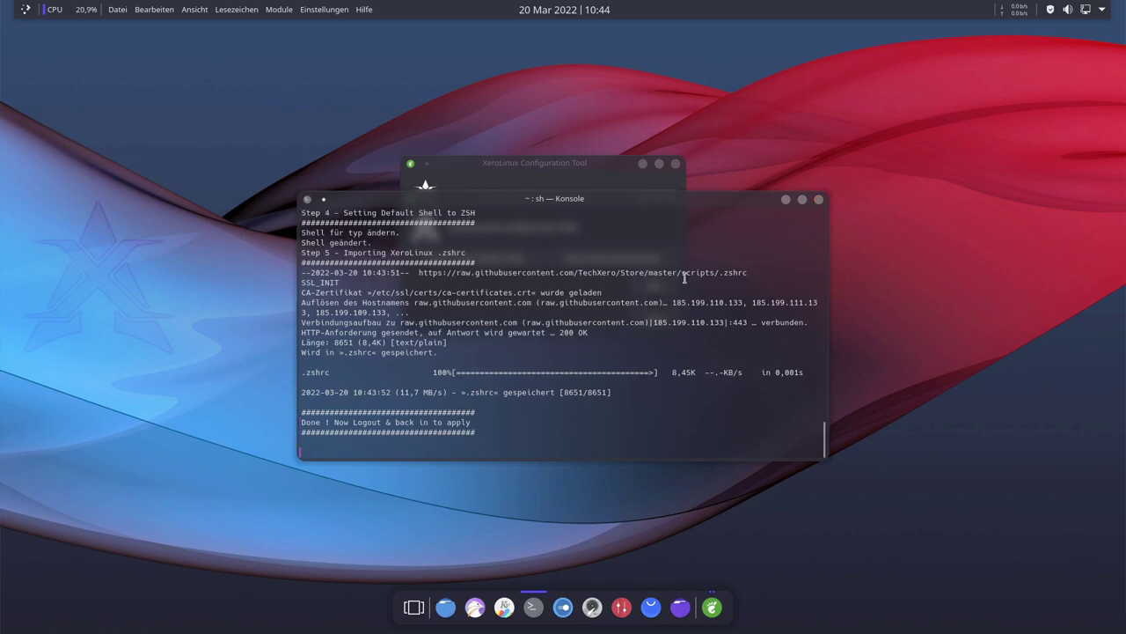
{"action": "left_click", "coordinate": [819, 200]}
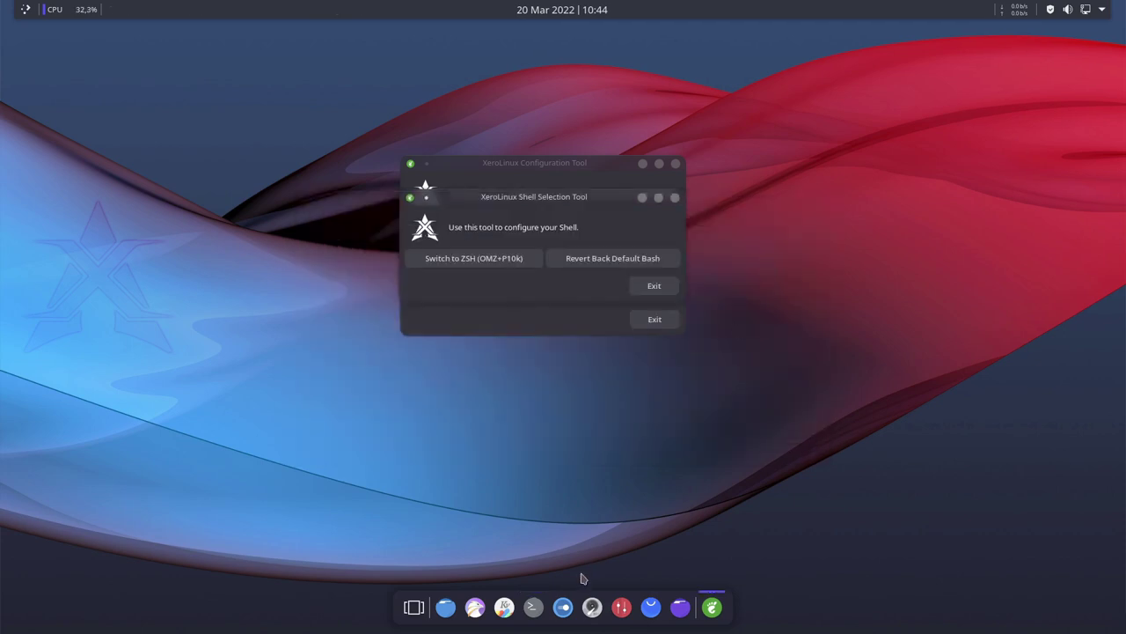
{"action": "left_click", "coordinate": [650, 286]}
{"action": "key", "text": "super"}
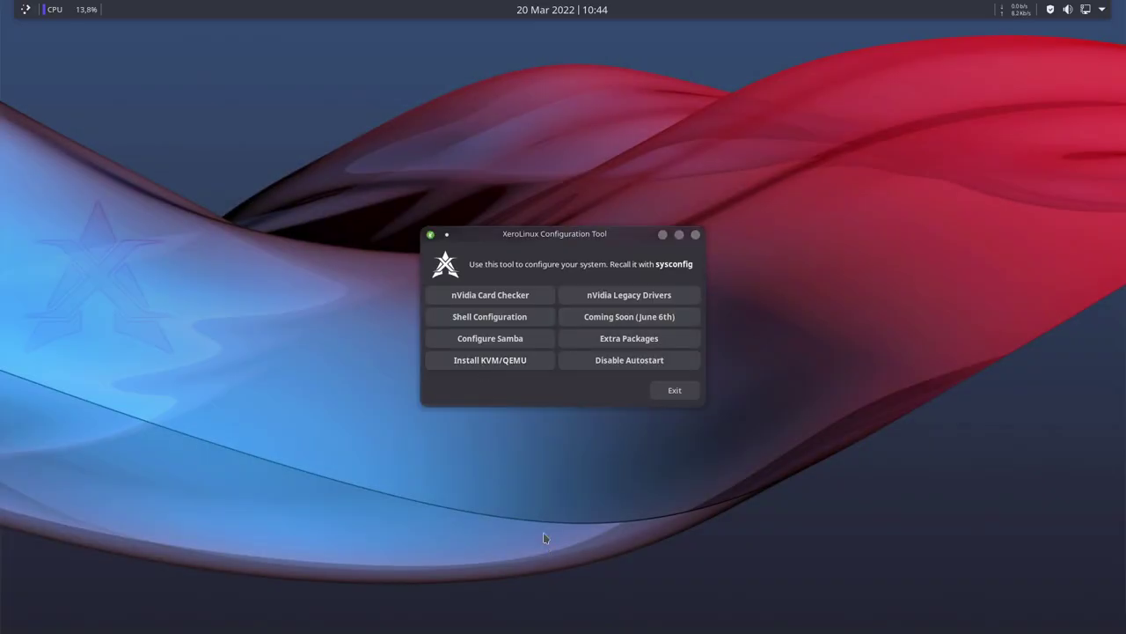
{"action": "left_click", "coordinate": [533, 605]}
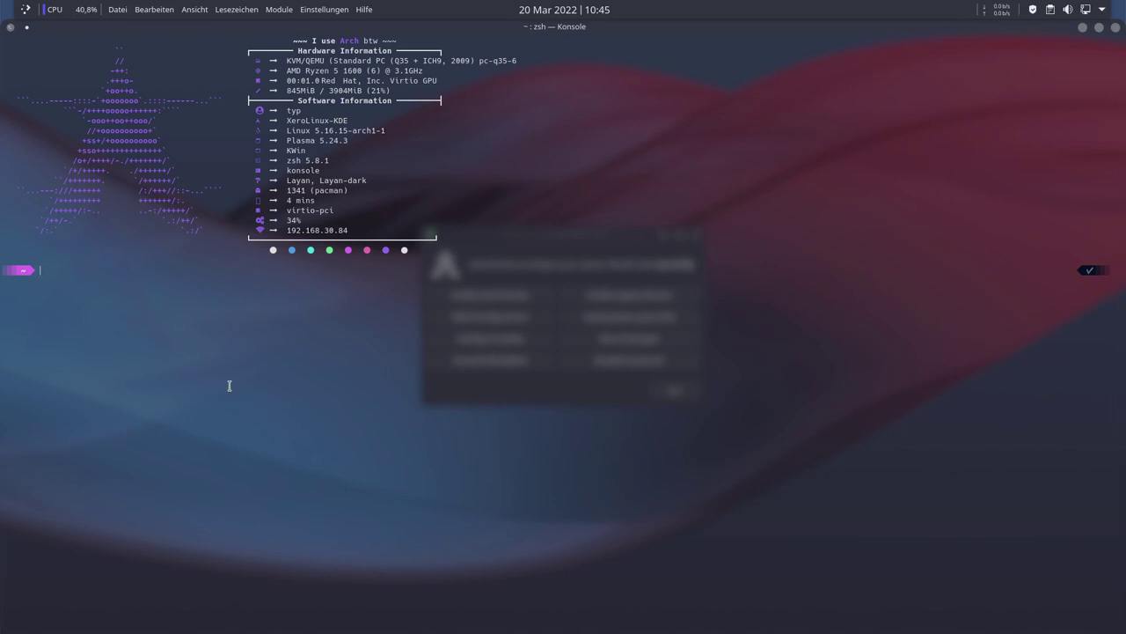
{"action": "key", "text": "ctrl+plus"}
{"action": "key", "text": "ctrl+plus"}
{"action": "type", "text": "which"}
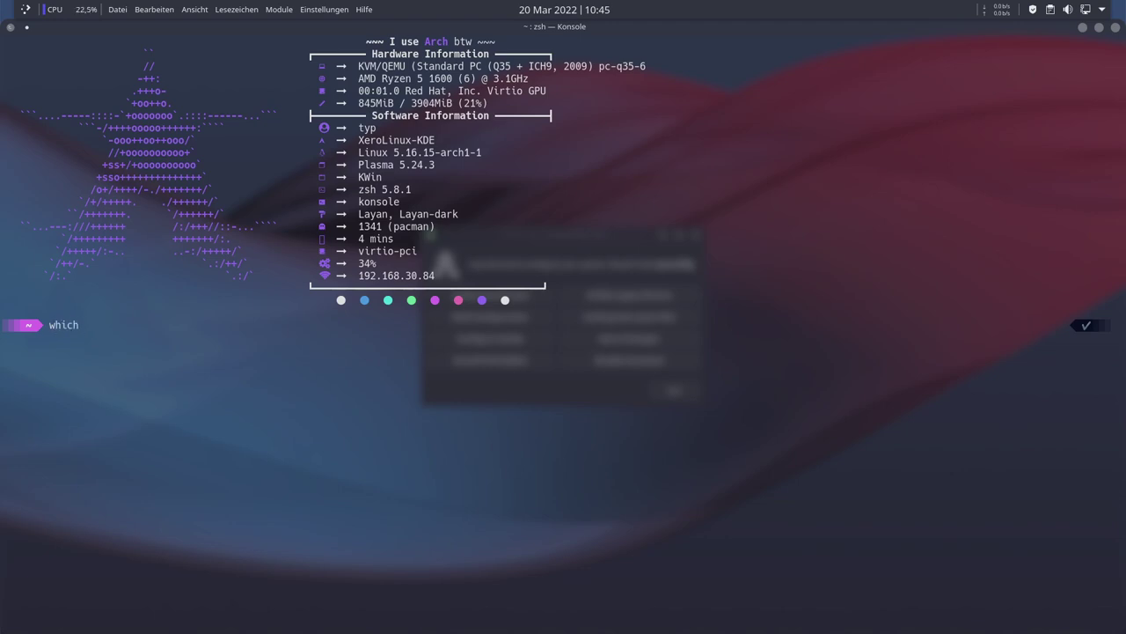
{"action": "key", "text": "Return"}
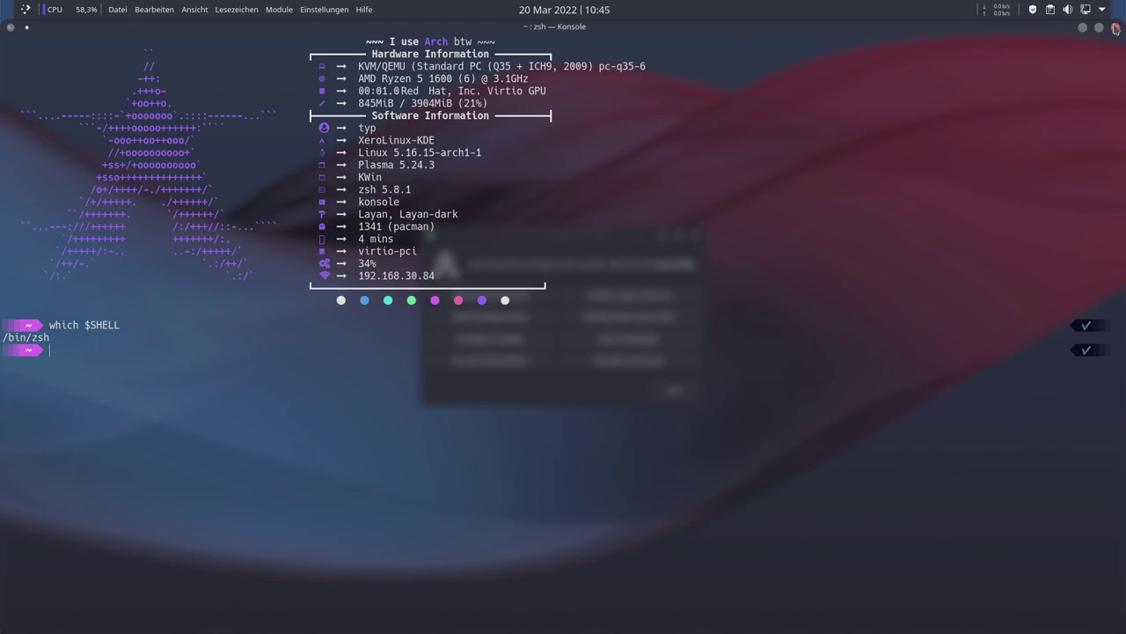
{"action": "left_click", "coordinate": [1115, 29]}
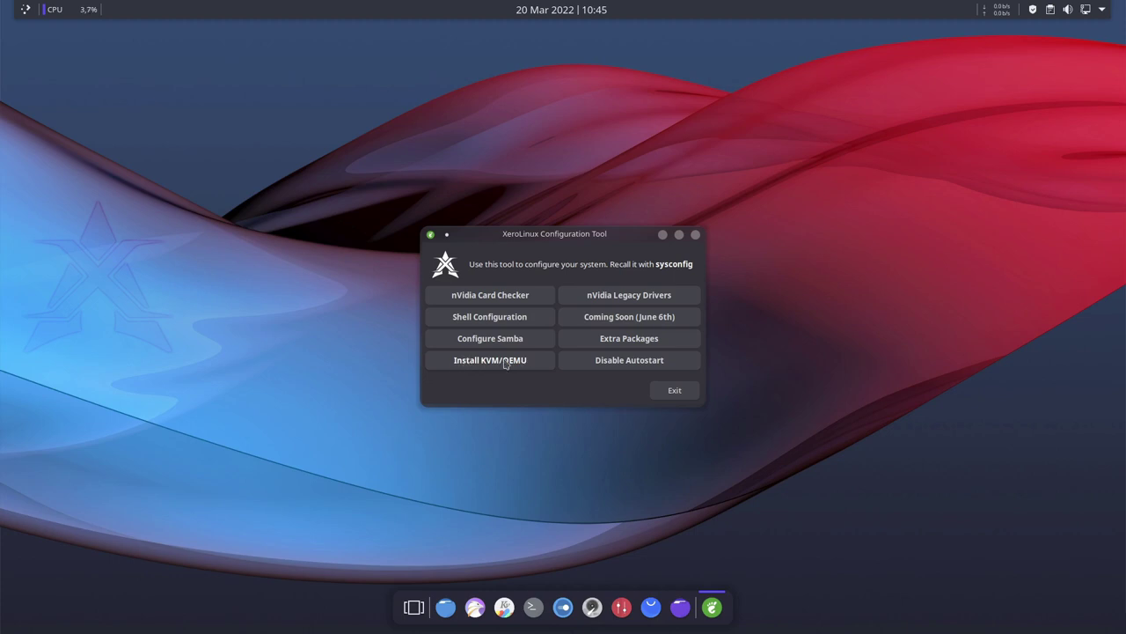
Step: Open Extra Packages from the XeroLinux tool and start the KDE Window Tiling install
{"action": "left_click_drag", "start_coordinate": [503, 231], "coordinate": [470, 216]}
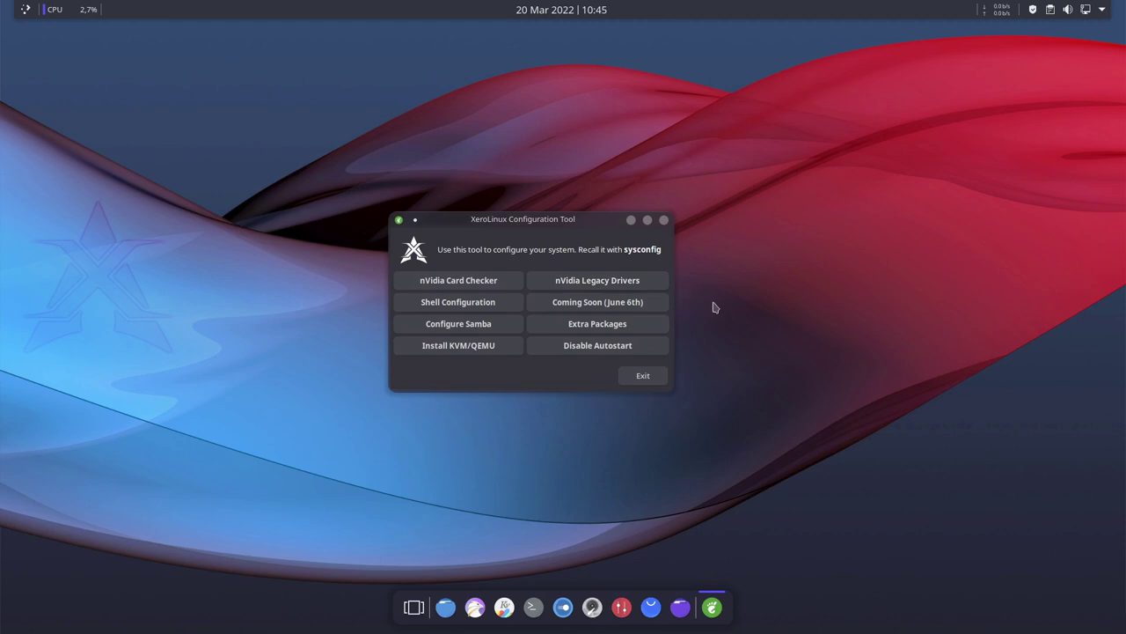
{"action": "left_click", "coordinate": [598, 324]}
{"action": "left_click_drag", "start_coordinate": [540, 266], "coordinate": [503, 232]}
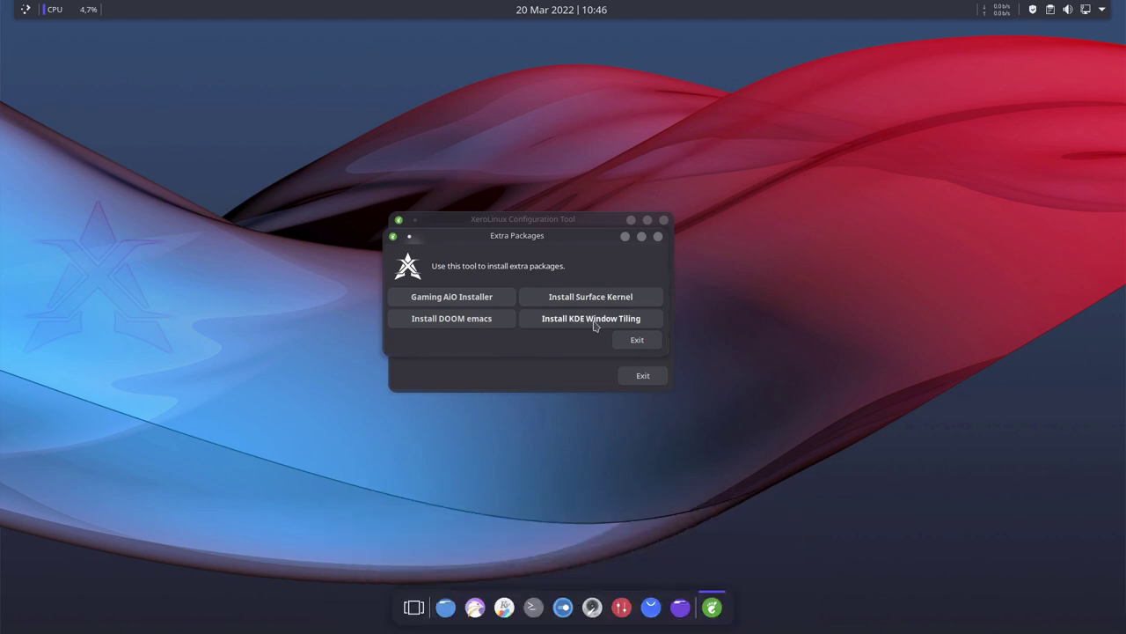
{"action": "left_click", "coordinate": [595, 324]}
Step: Test window tiling by snapping Dolphin to screen corners and edges, then close it
{"action": "left_click", "coordinate": [445, 609]}
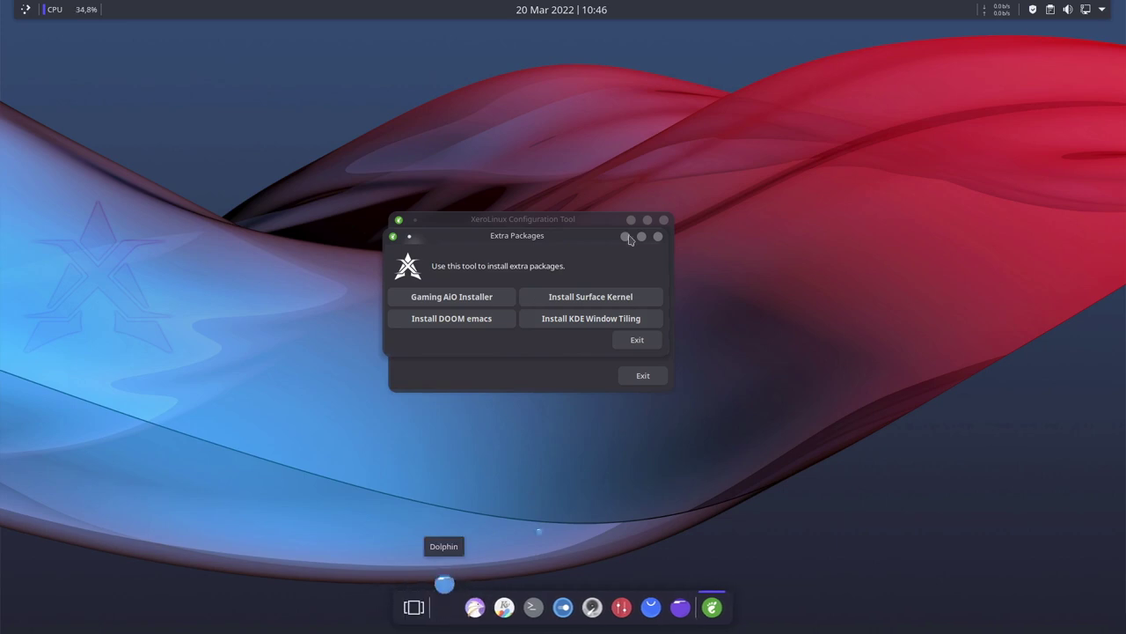
{"action": "left_click_drag", "start_coordinate": [563, 157], "coordinate": [7, 21]}
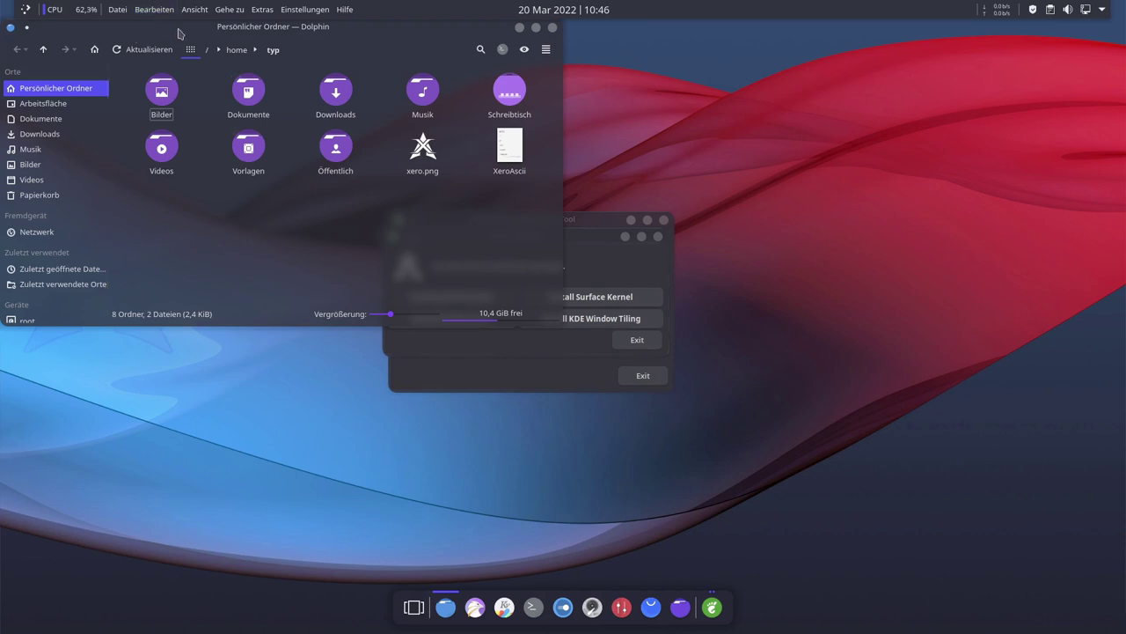
{"action": "left_click_drag", "start_coordinate": [185, 132], "coordinate": [3, 216]}
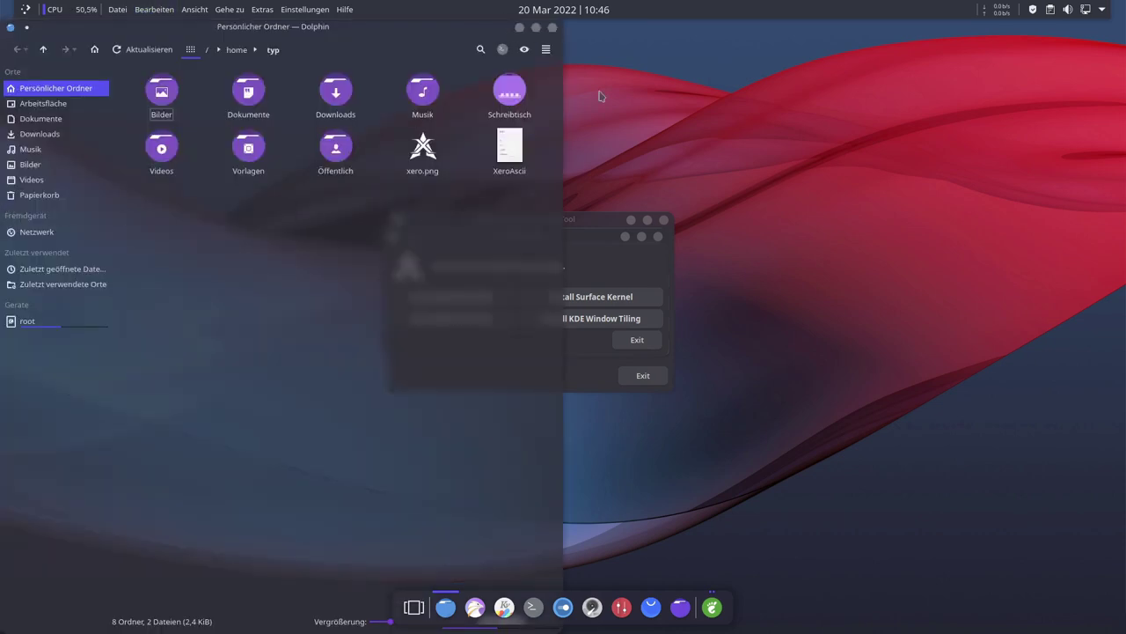
{"action": "left_click_drag", "start_coordinate": [287, 33], "coordinate": [1125, 189]}
{"action": "left_click_drag", "start_coordinate": [924, 31], "coordinate": [1119, 631]}
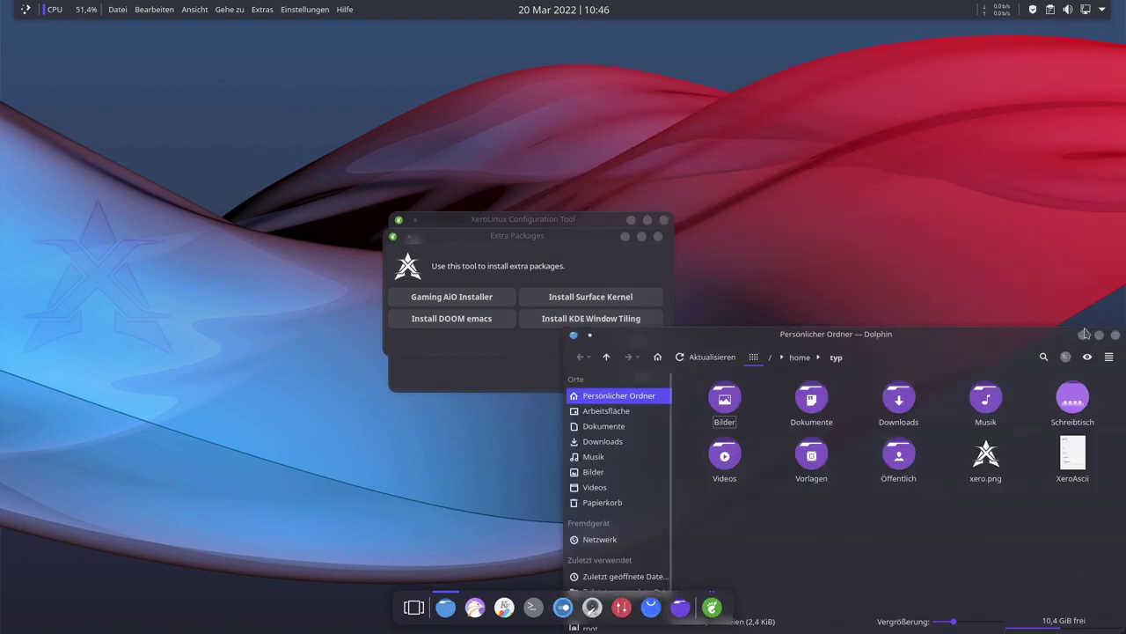
{"action": "left_click", "coordinate": [1115, 335]}
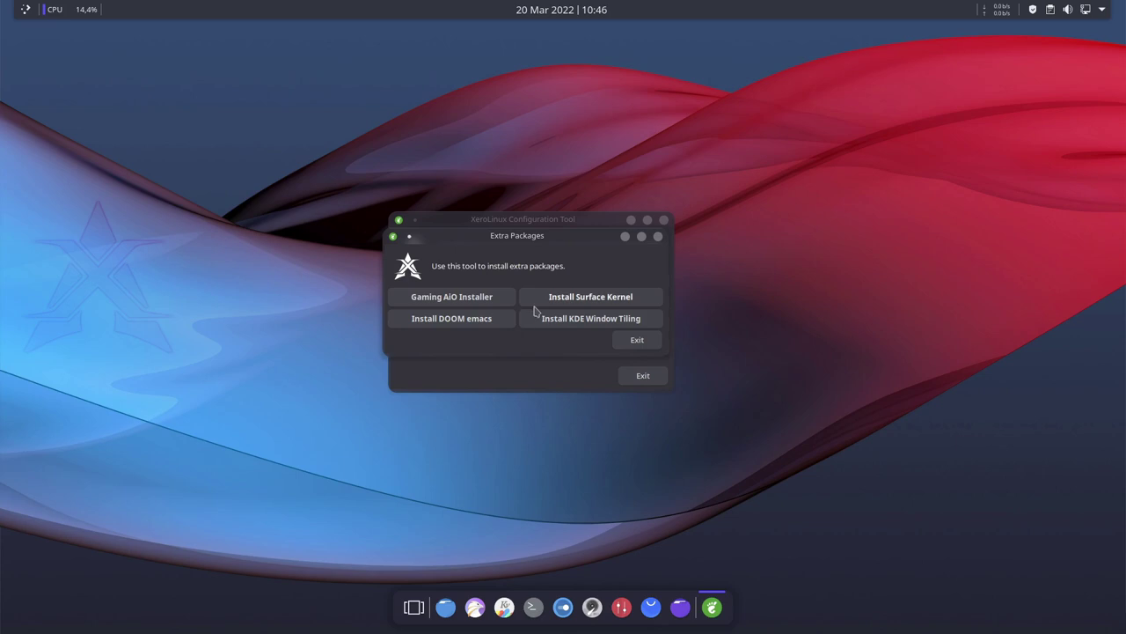
Step: Close Extra Packages and the XeroLinux Configuration Tool, then show the clock's calendar
{"action": "left_click", "coordinate": [628, 340]}
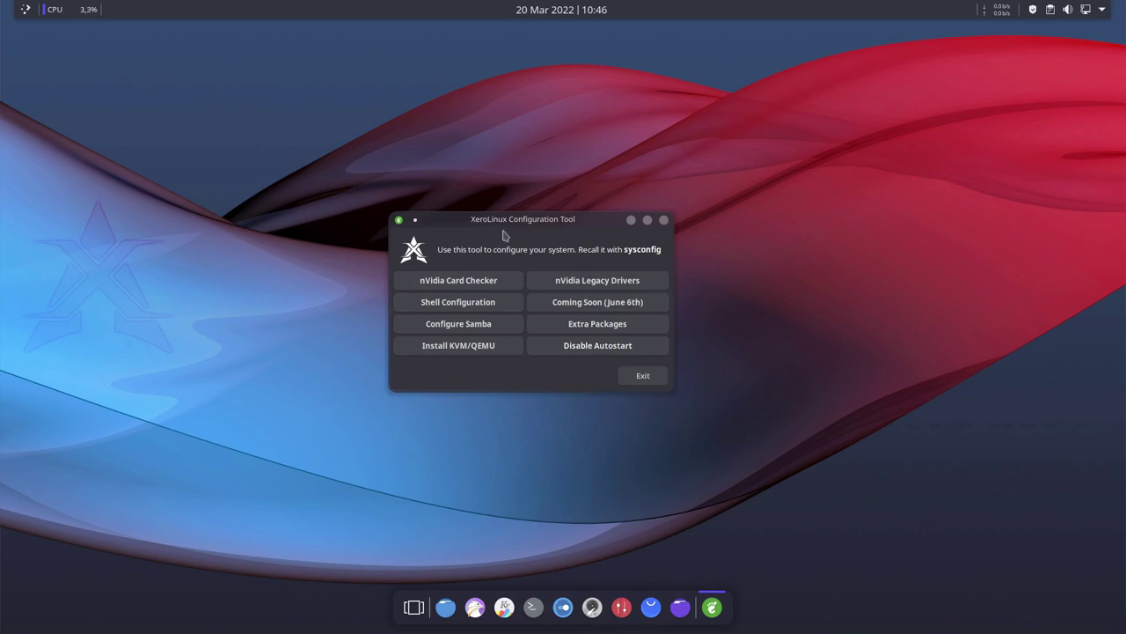
{"action": "left_click_drag", "start_coordinate": [508, 229], "coordinate": [512, 164]}
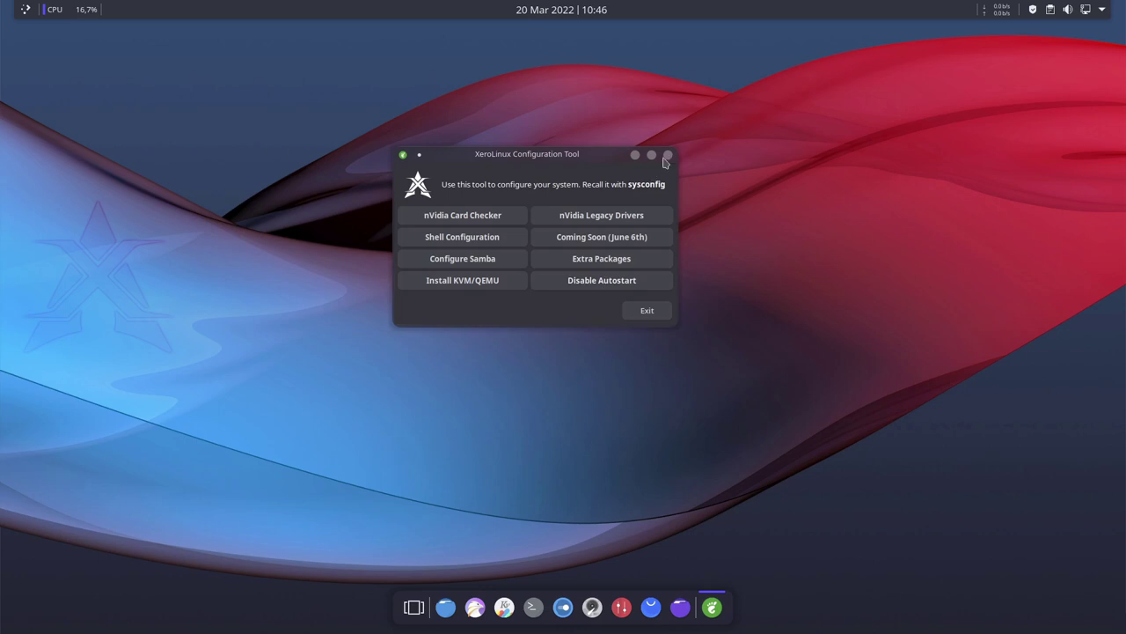
{"action": "left_click", "coordinate": [668, 155]}
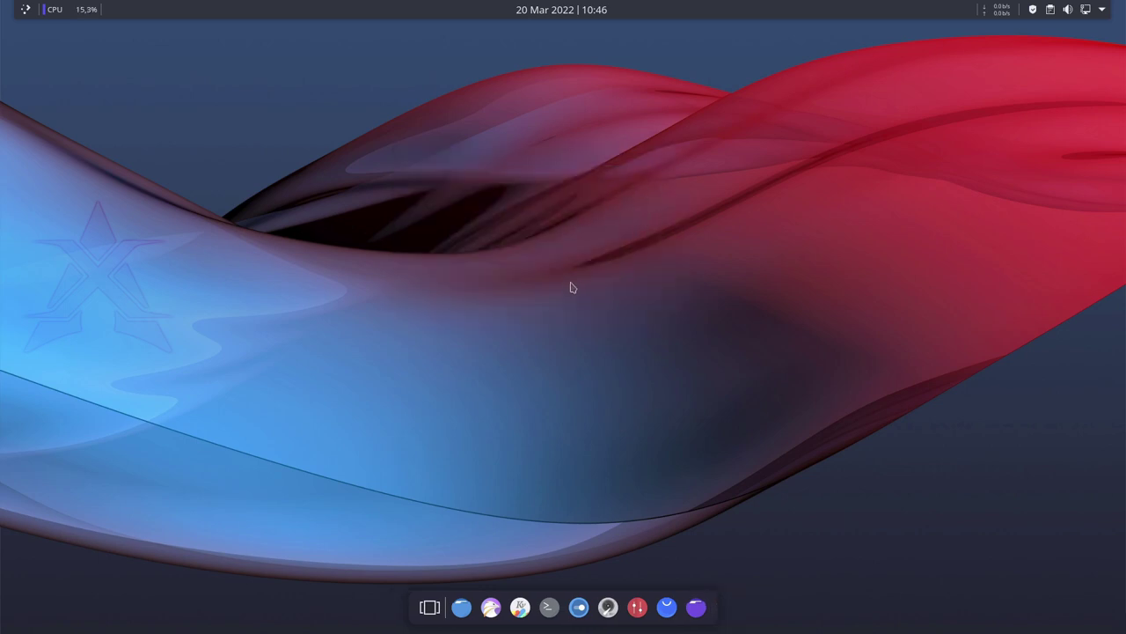
{"action": "right_click", "coordinate": [530, 18]}
{"action": "left_click", "coordinate": [541, 9]}
{"action": "left_click", "coordinate": [542, 10]}
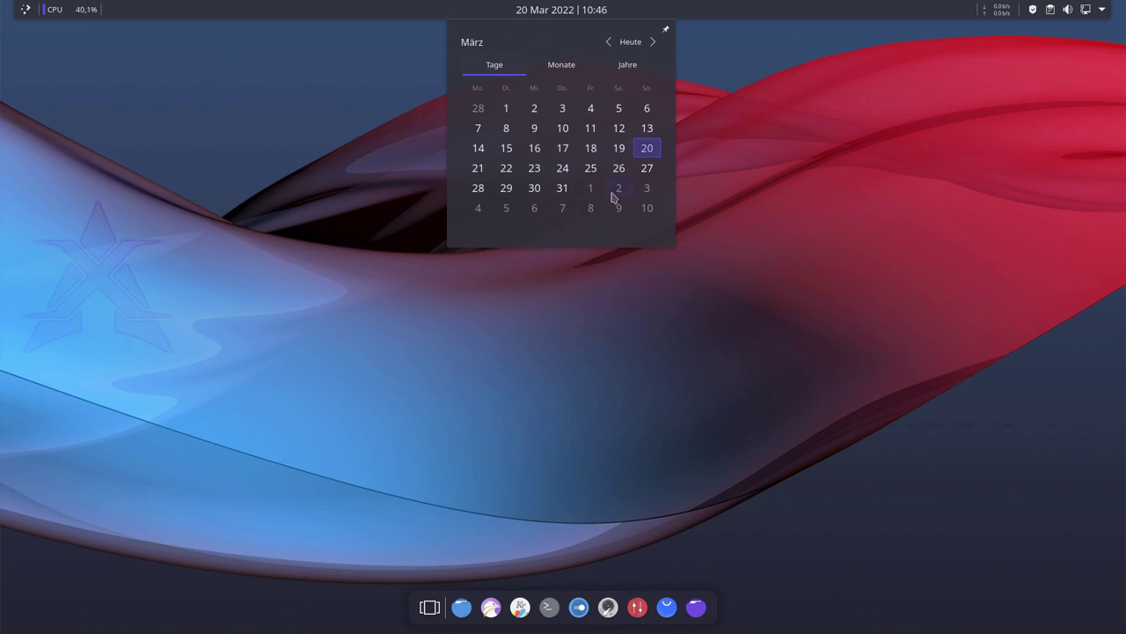
{"action": "left_click", "coordinate": [531, 14]}
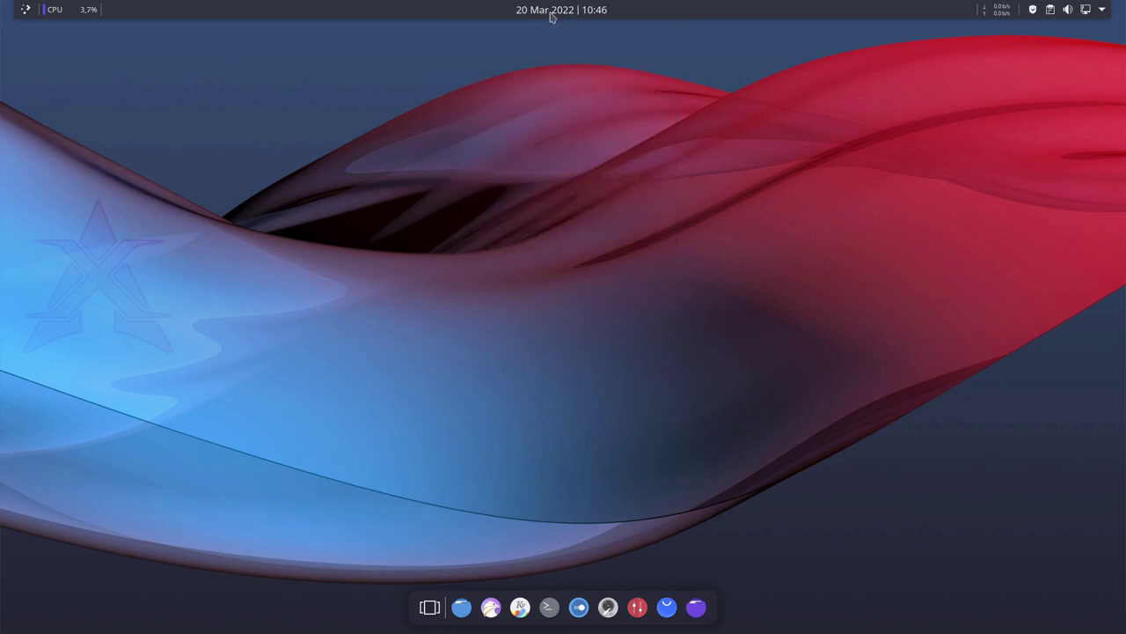
{"action": "right_click", "coordinate": [543, 17]}
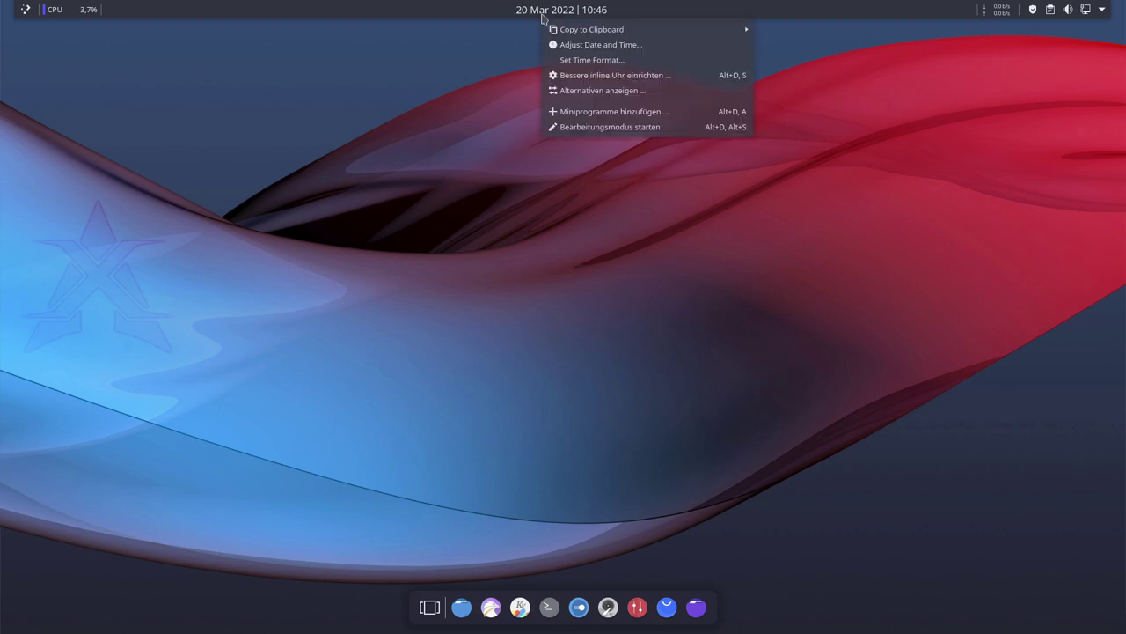
{"action": "left_click", "coordinate": [1002, 15]}
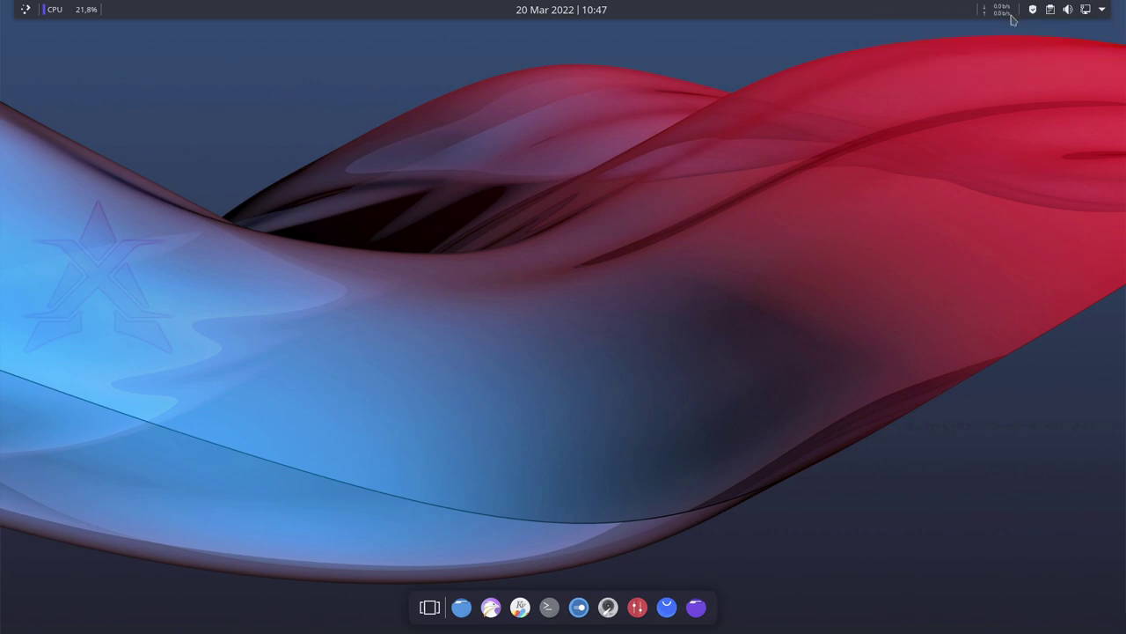
{"action": "left_click", "coordinate": [1102, 11]}
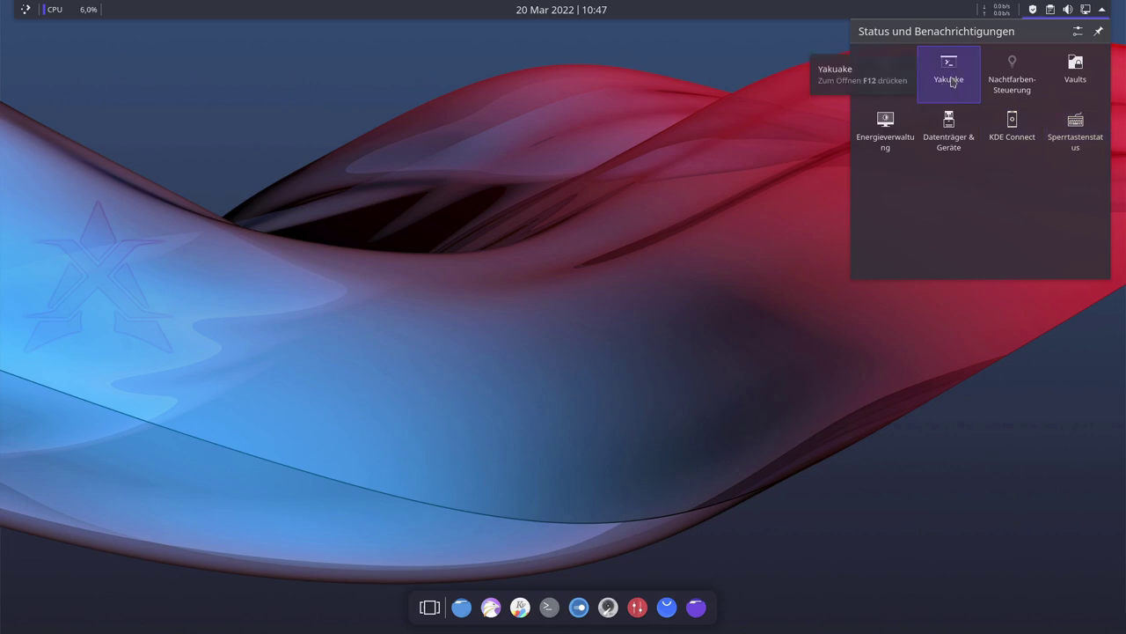
{"action": "left_click", "coordinate": [383, 360]}
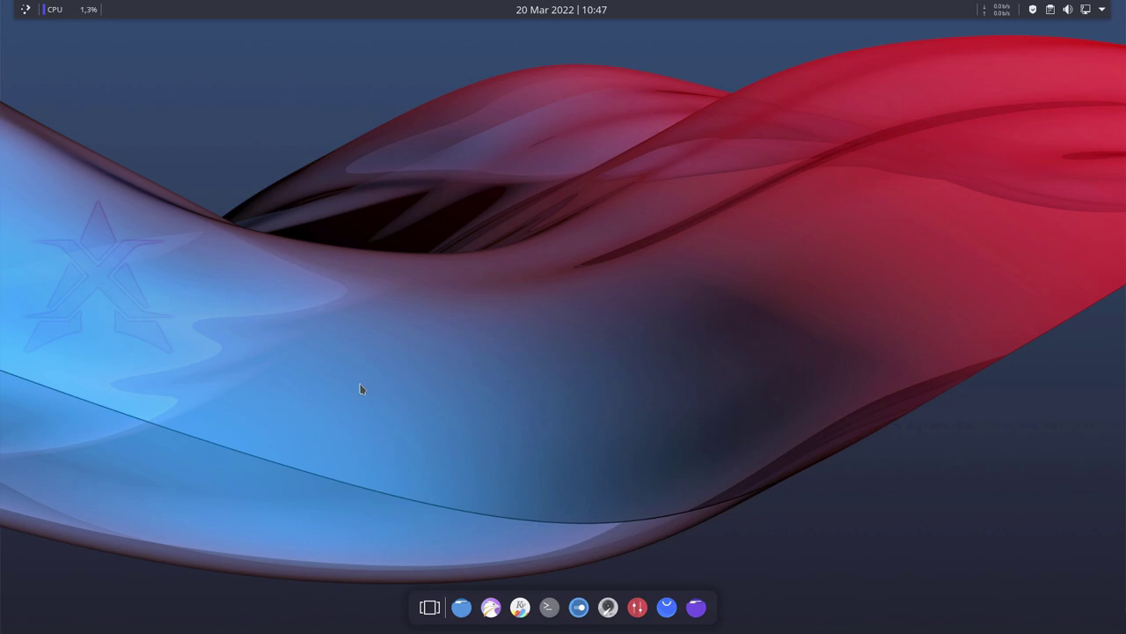
{"action": "key", "text": "F12"}
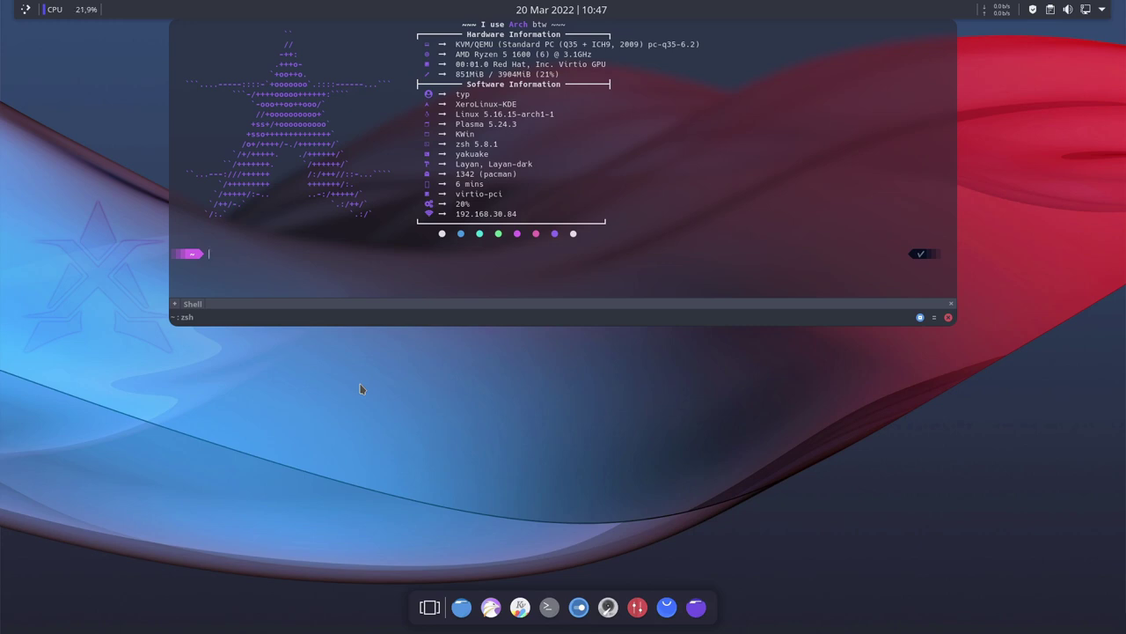
{"action": "key", "text": "F12"}
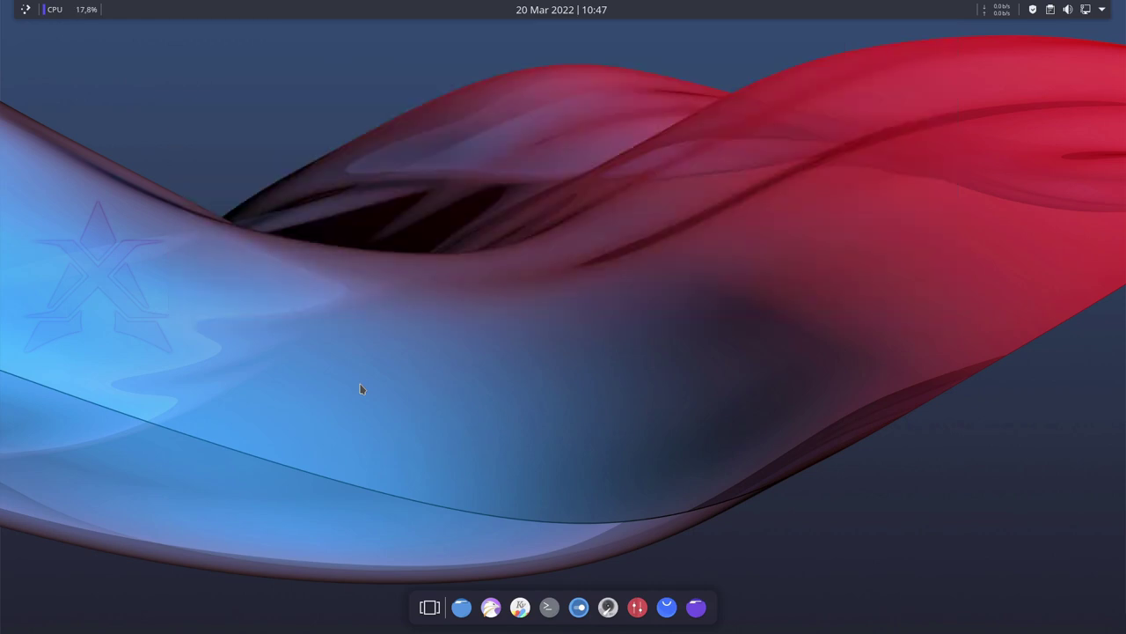
{"action": "left_click", "coordinate": [1104, 8]}
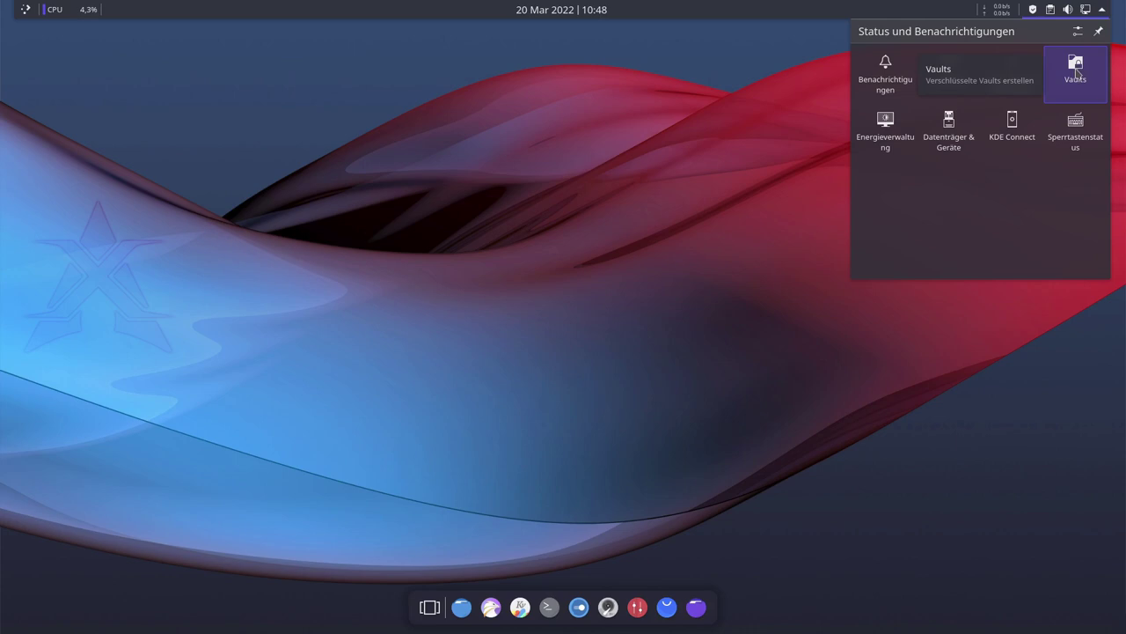
Step: Close the tray popup and browse the application menu via Büroprogramme to Dienstprogramme
{"action": "left_click", "coordinate": [1102, 9]}
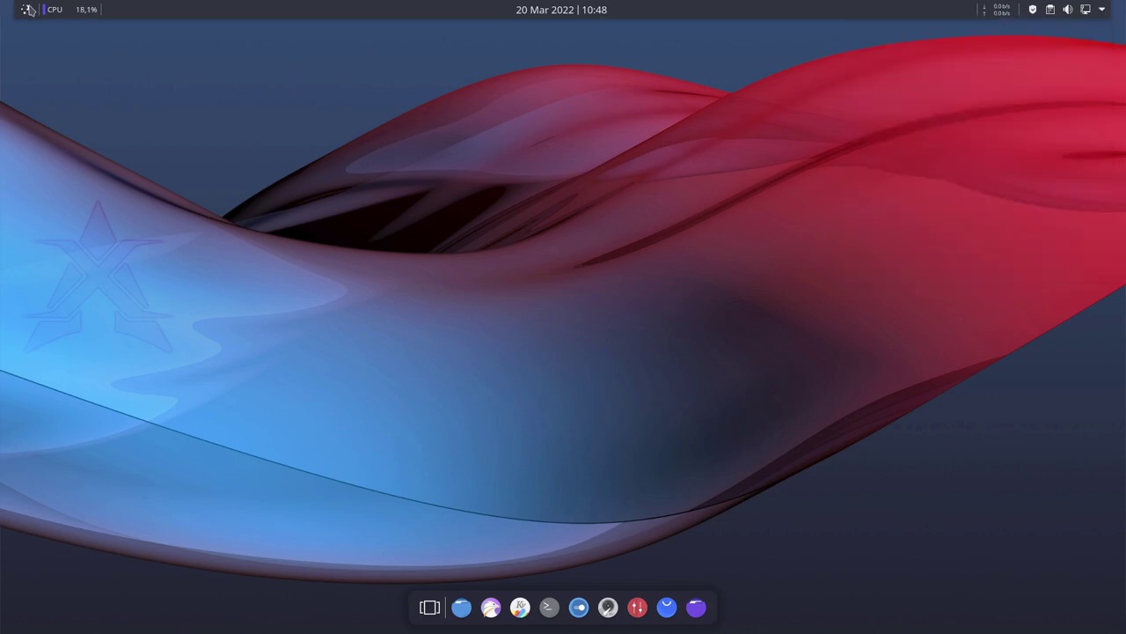
{"action": "left_click", "coordinate": [27, 11]}
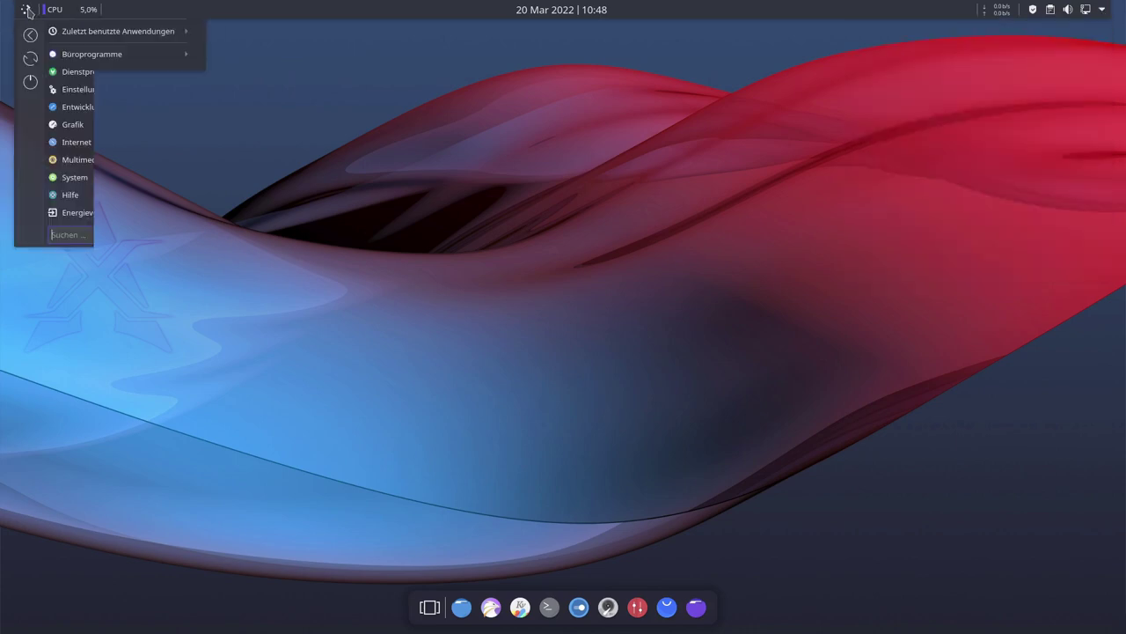
{"action": "mouse_move", "coordinate": [155, 58]}
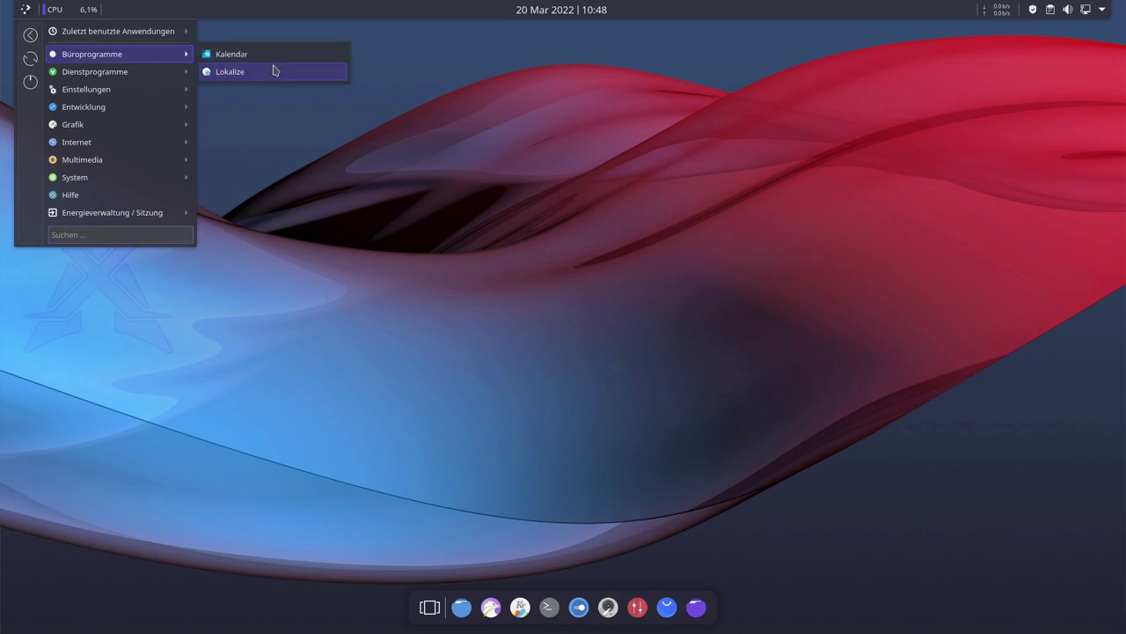
{"action": "mouse_move", "coordinate": [132, 78]}
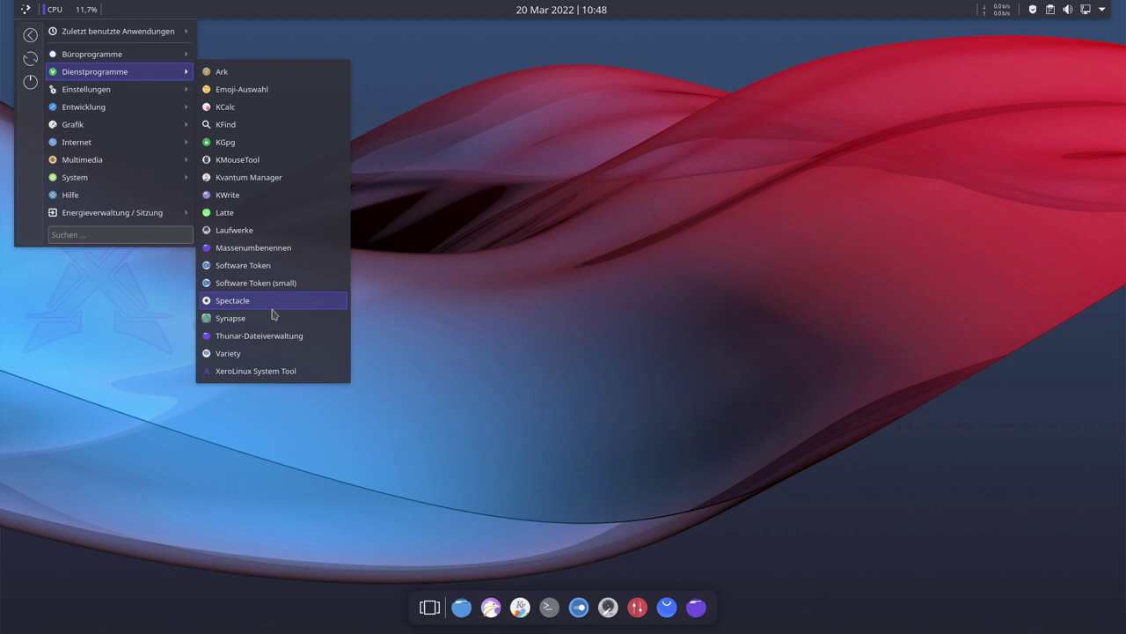
Step: Launch and close XeroLinux System Tool, then start Falkon from the menu's Internet category
{"action": "left_click", "coordinate": [256, 371]}
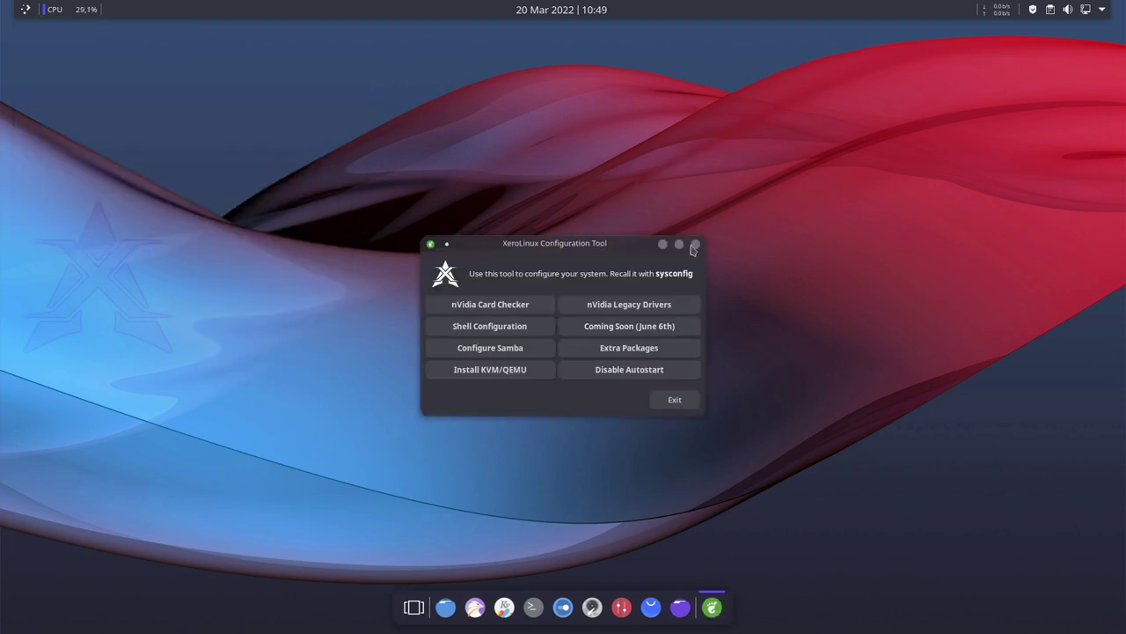
{"action": "left_click", "coordinate": [695, 244]}
{"action": "left_click", "coordinate": [28, 12]}
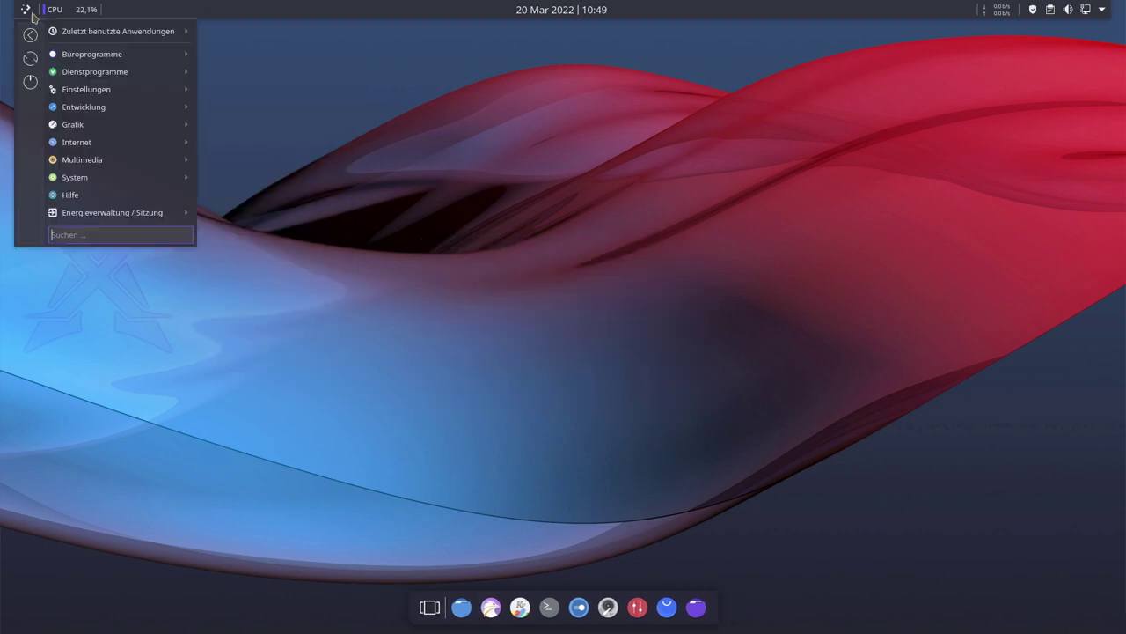
{"action": "mouse_move", "coordinate": [105, 129]}
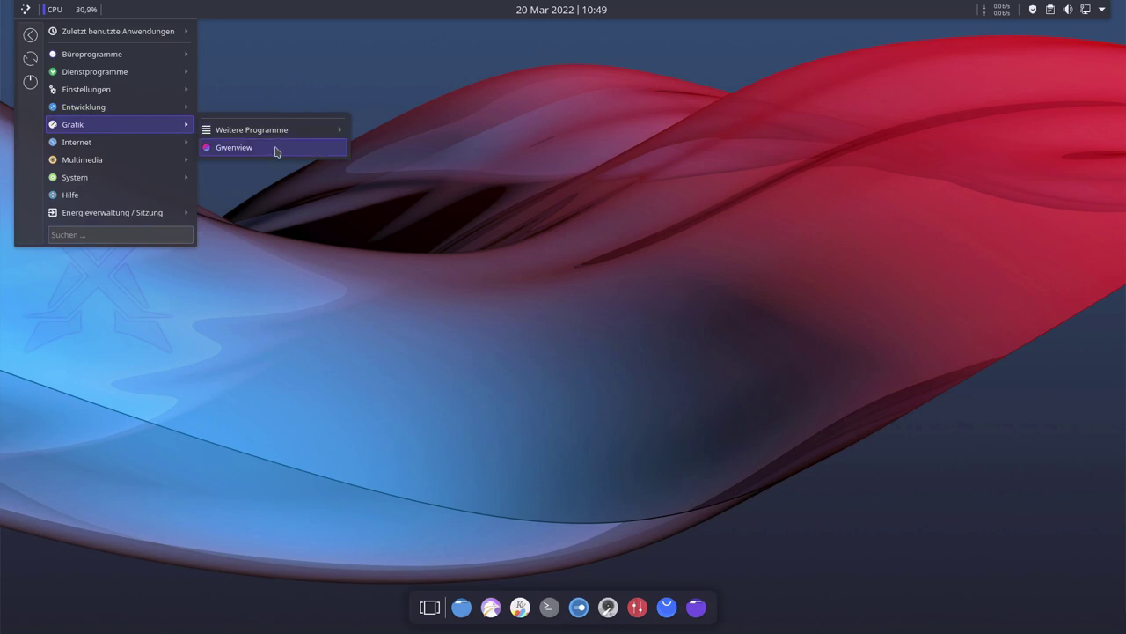
{"action": "mouse_move", "coordinate": [281, 141]}
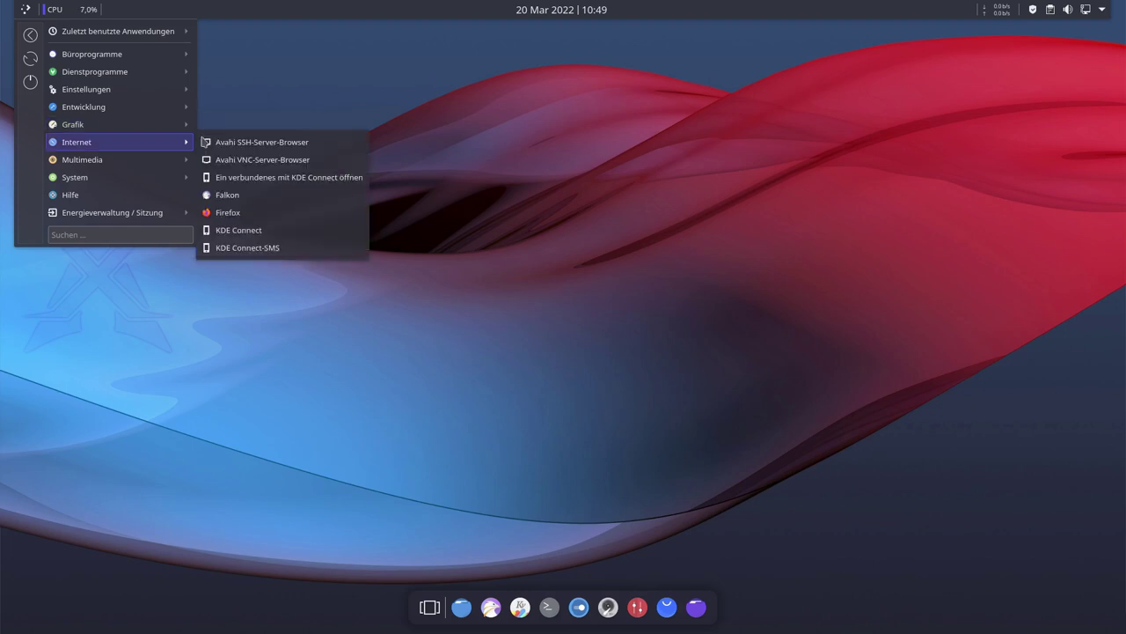
{"action": "mouse_move", "coordinate": [150, 144]}
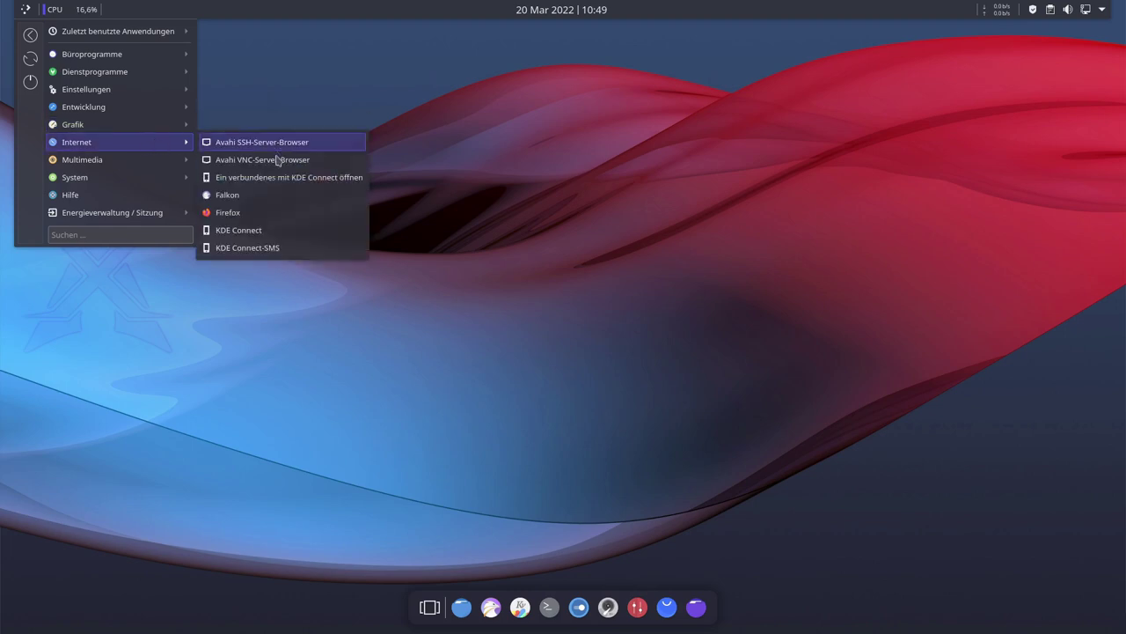
{"action": "left_click", "coordinate": [235, 200]}
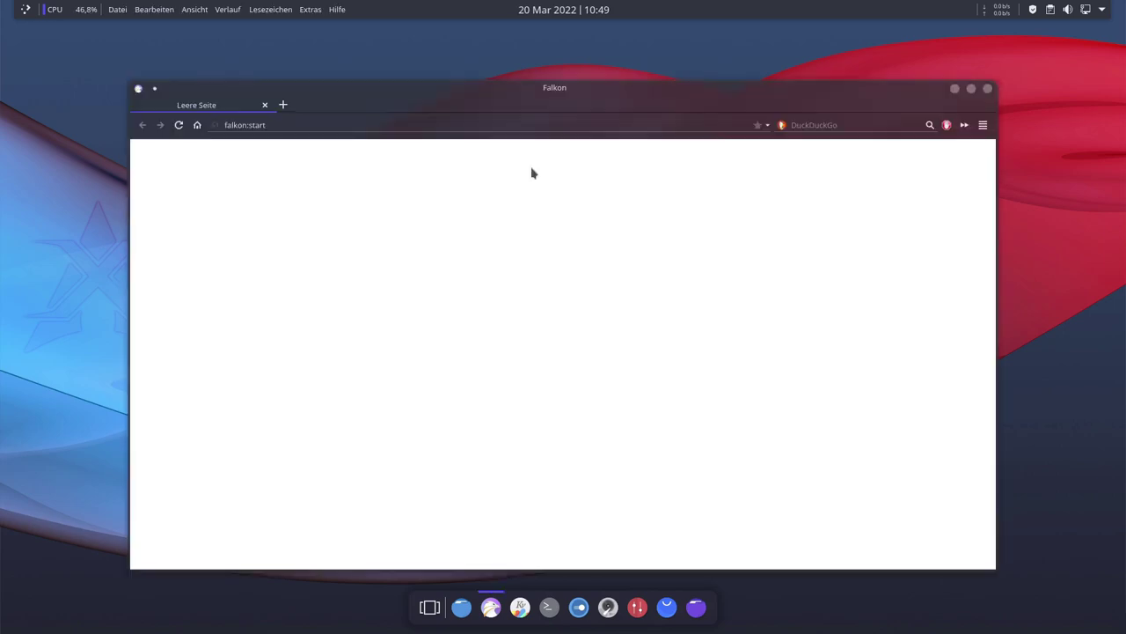
Step: View Falkon's Über Falkon version details (3.2.0), then close the browser
{"action": "left_click_drag", "start_coordinate": [571, 95], "coordinate": [538, 53]}
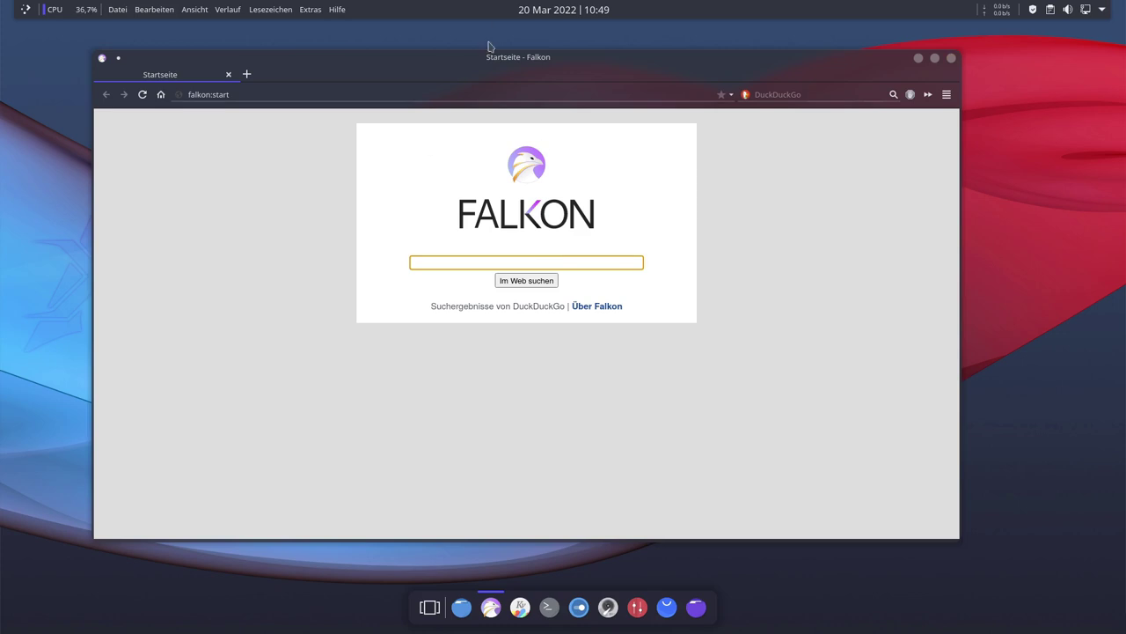
{"action": "left_click_drag", "start_coordinate": [478, 55], "coordinate": [488, 61]}
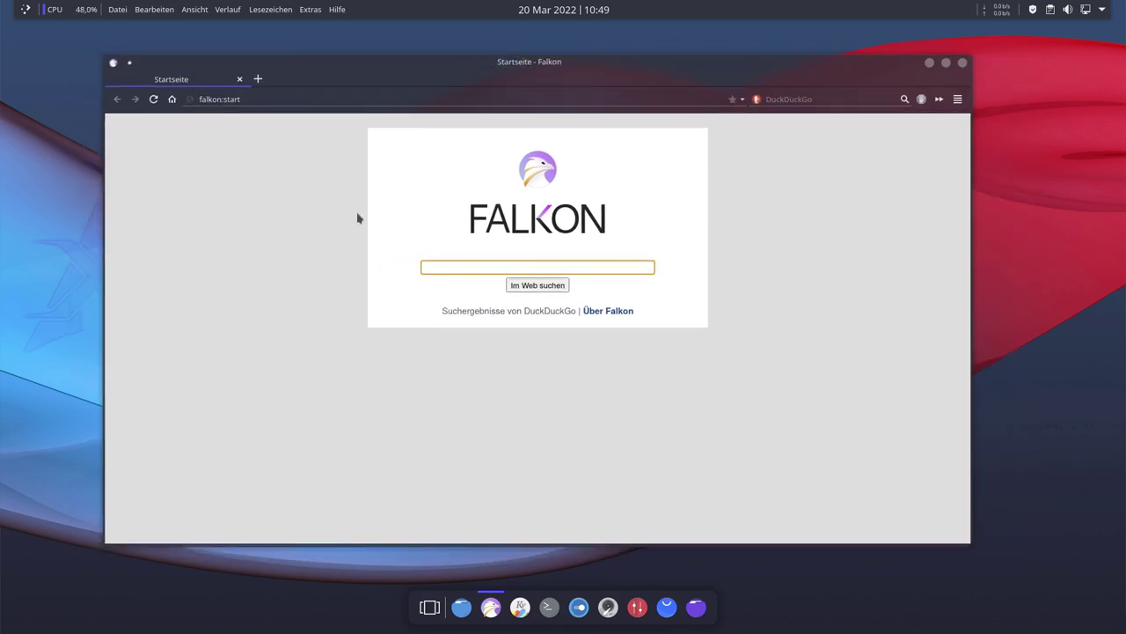
{"action": "left_click", "coordinate": [957, 100]}
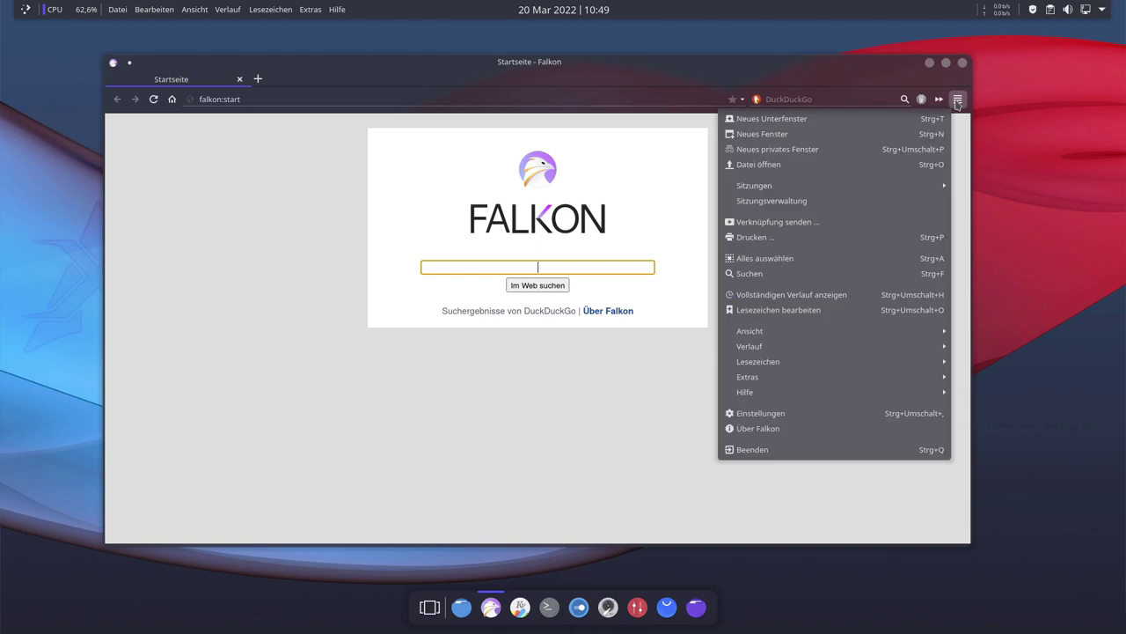
{"action": "left_click", "coordinate": [822, 428]}
{"action": "left_click_drag", "start_coordinate": [643, 340], "coordinate": [526, 343]}
{"action": "left_click", "coordinate": [546, 354]}
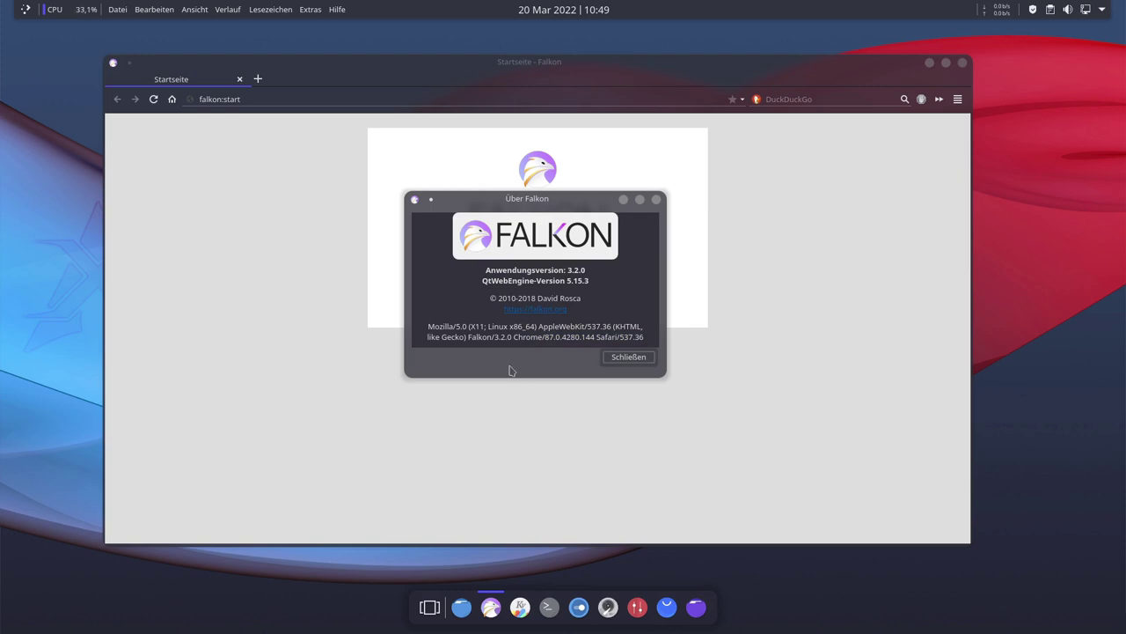
{"action": "left_click", "coordinate": [656, 200]}
{"action": "left_click", "coordinate": [963, 63]}
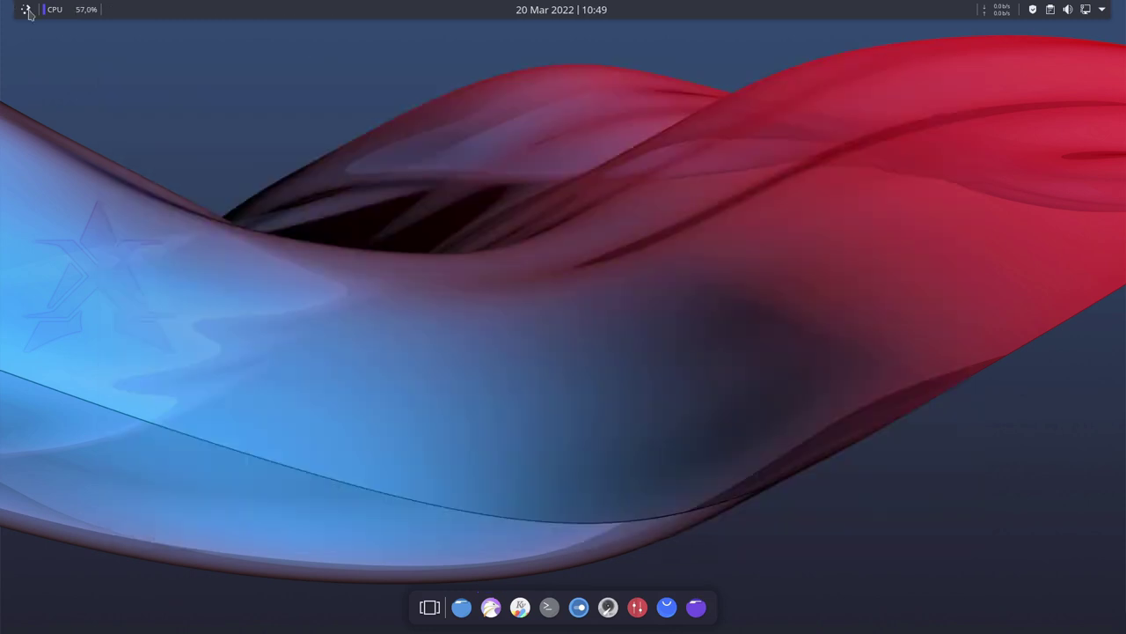
{"action": "left_click", "coordinate": [24, 9]}
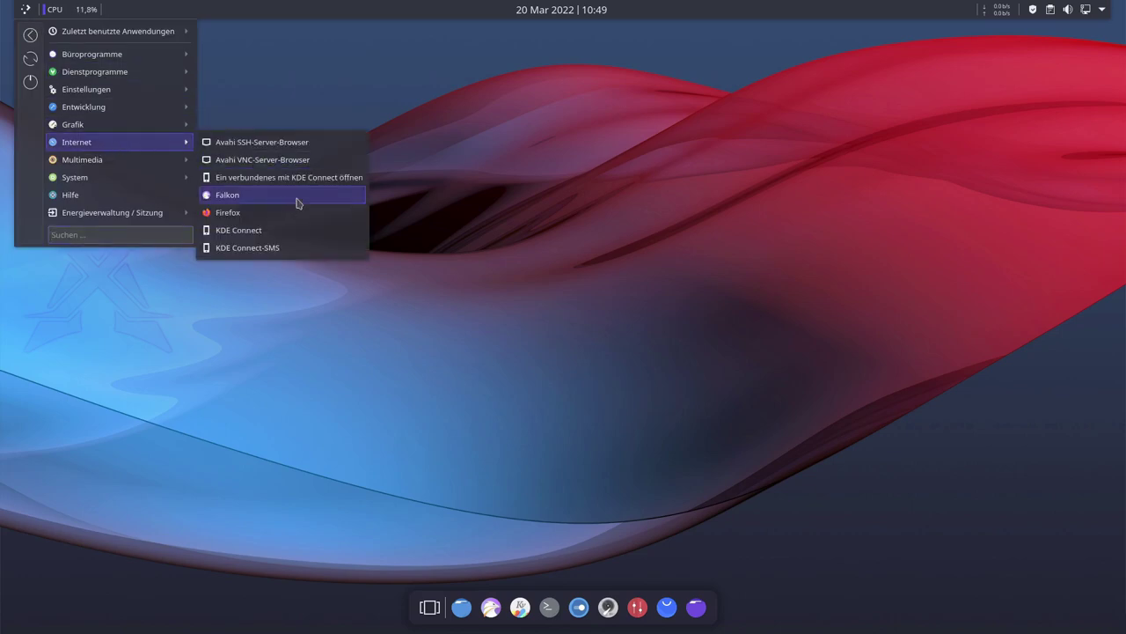
Step: Start Grub Customizer from the dock with the root password and raise its window
{"action": "mouse_move", "coordinate": [99, 167]}
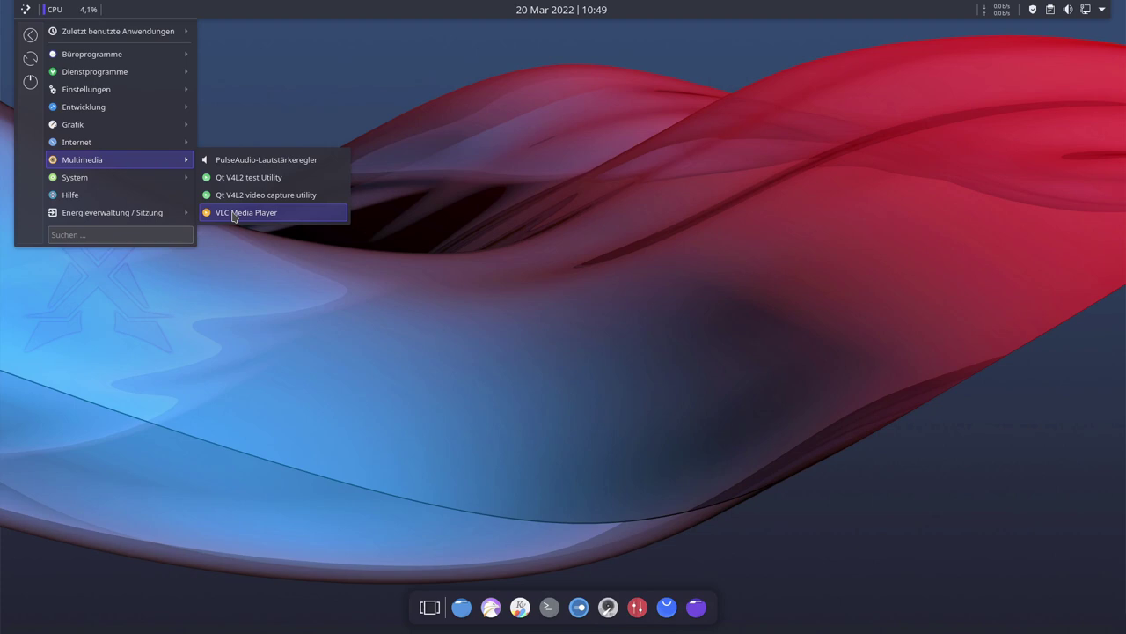
{"action": "mouse_move", "coordinate": [146, 180]}
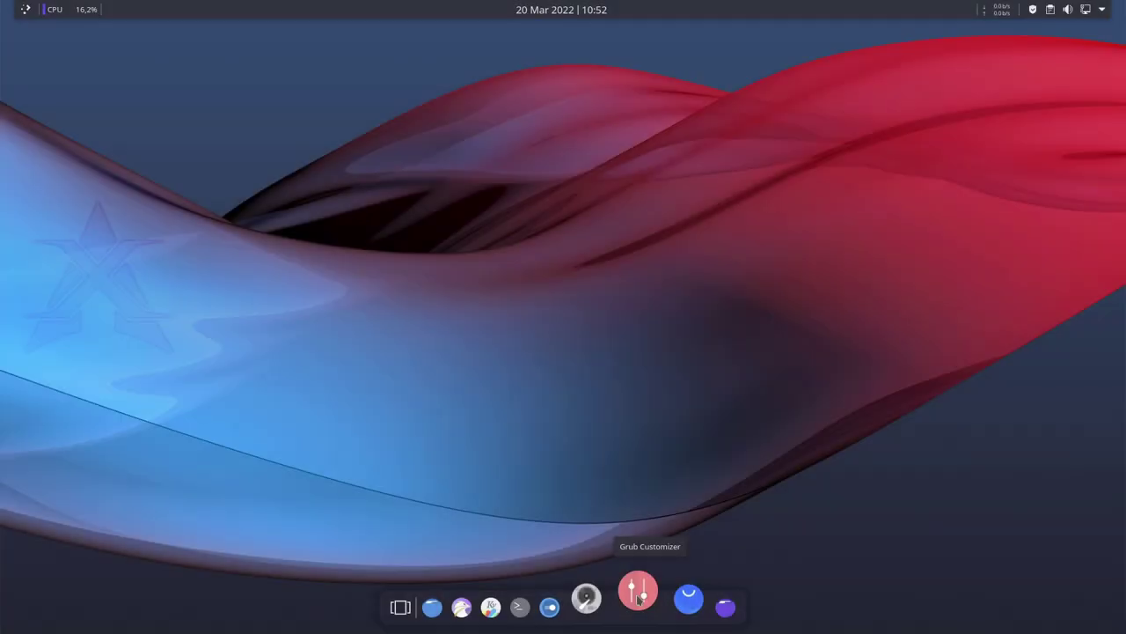
{"action": "left_click", "coordinate": [640, 598]}
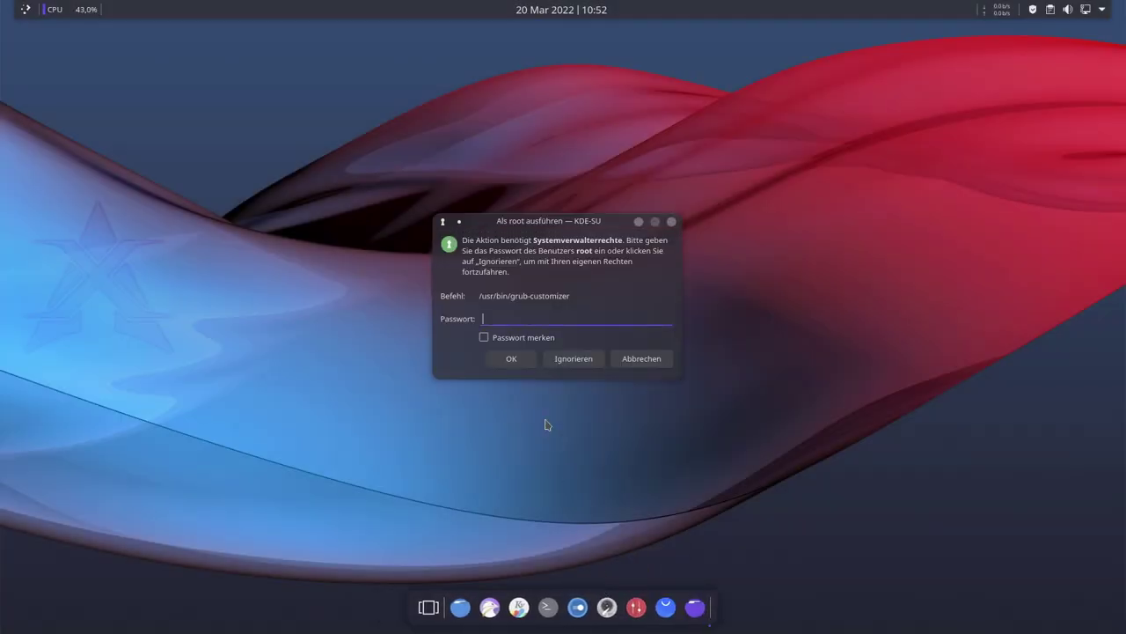
{"action": "type", "text": "****"}
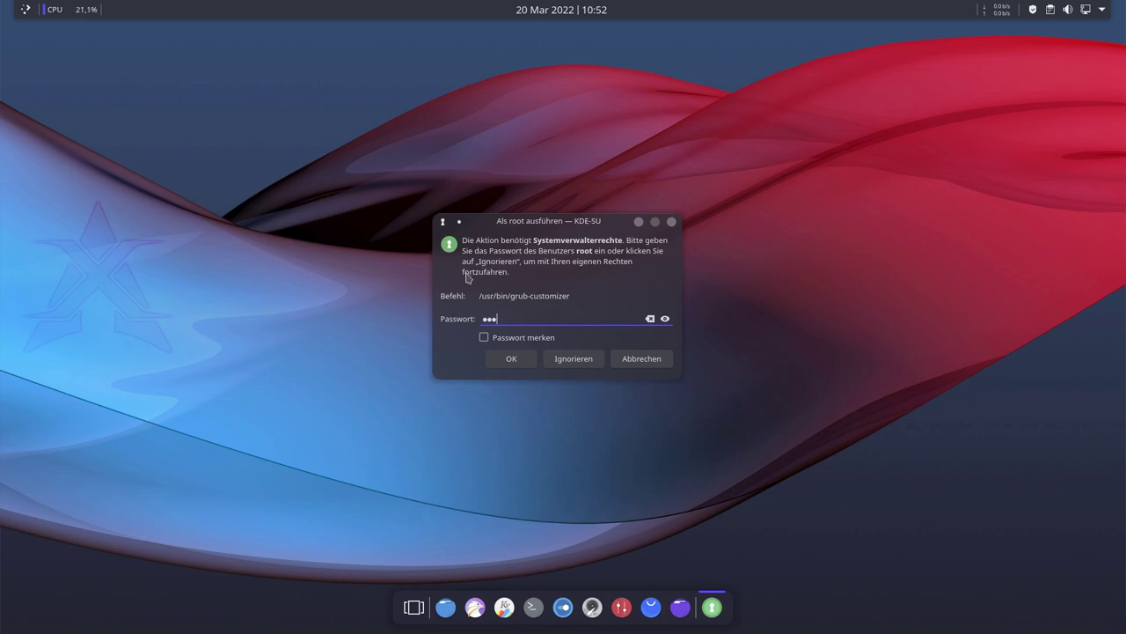
{"action": "key", "text": "Return"}
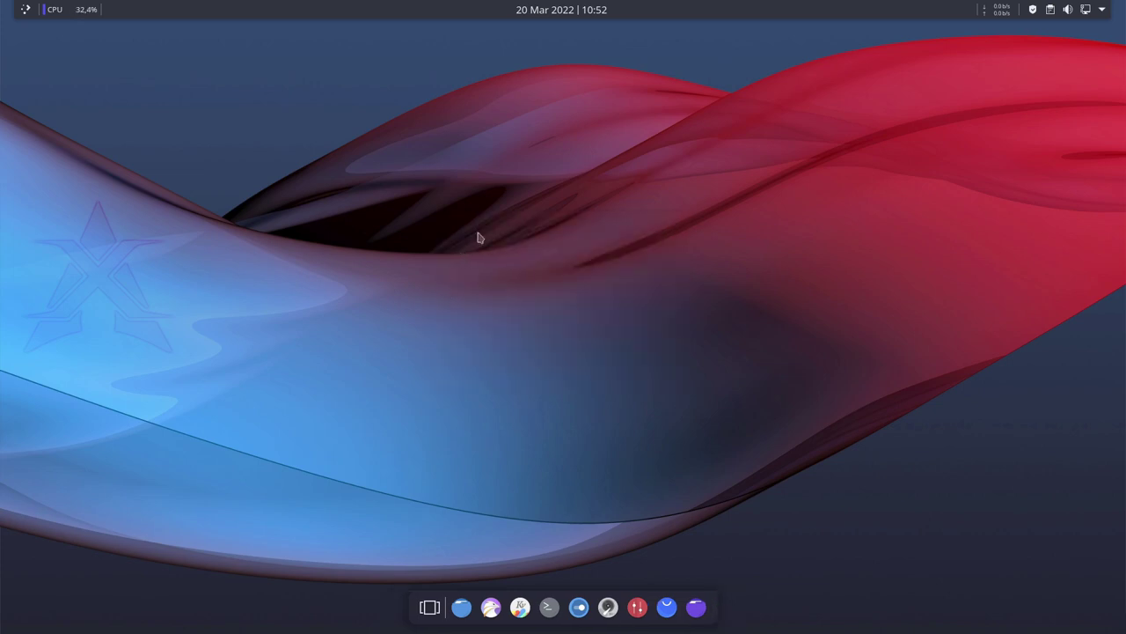
{"action": "left_click_drag", "start_coordinate": [533, 155], "coordinate": [531, 87]}
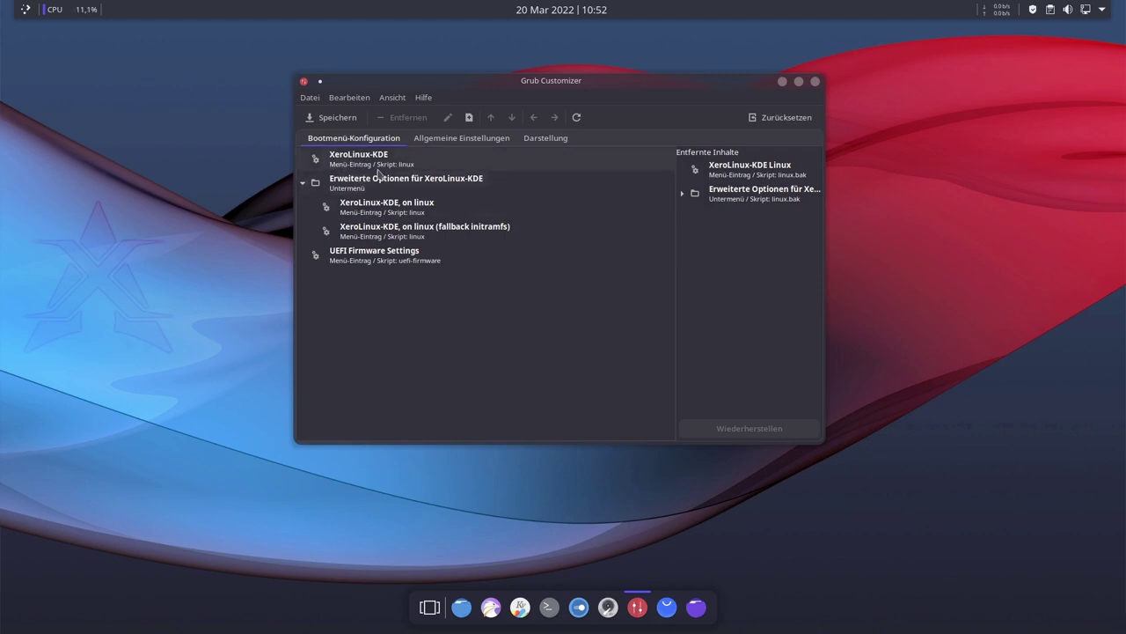
Step: Open Grub Customizer's appearance settings and inspect the theme's Poppins-14 and Poppins-16 font files
{"action": "left_click", "coordinate": [304, 184]}
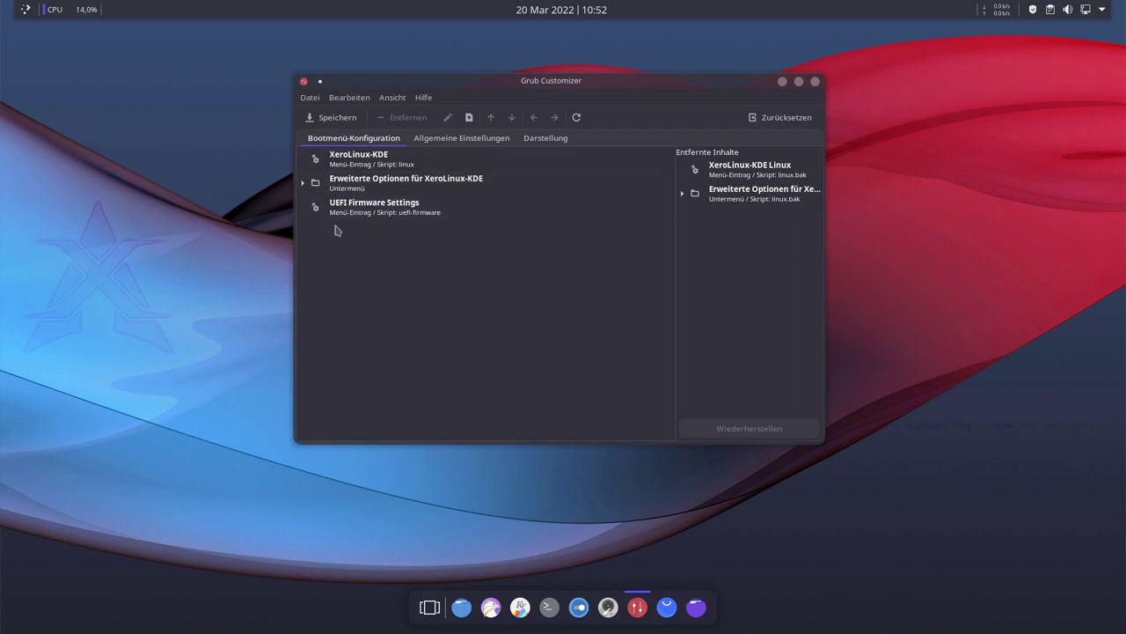
{"action": "left_click", "coordinate": [462, 138]}
{"action": "left_click", "coordinate": [547, 143]}
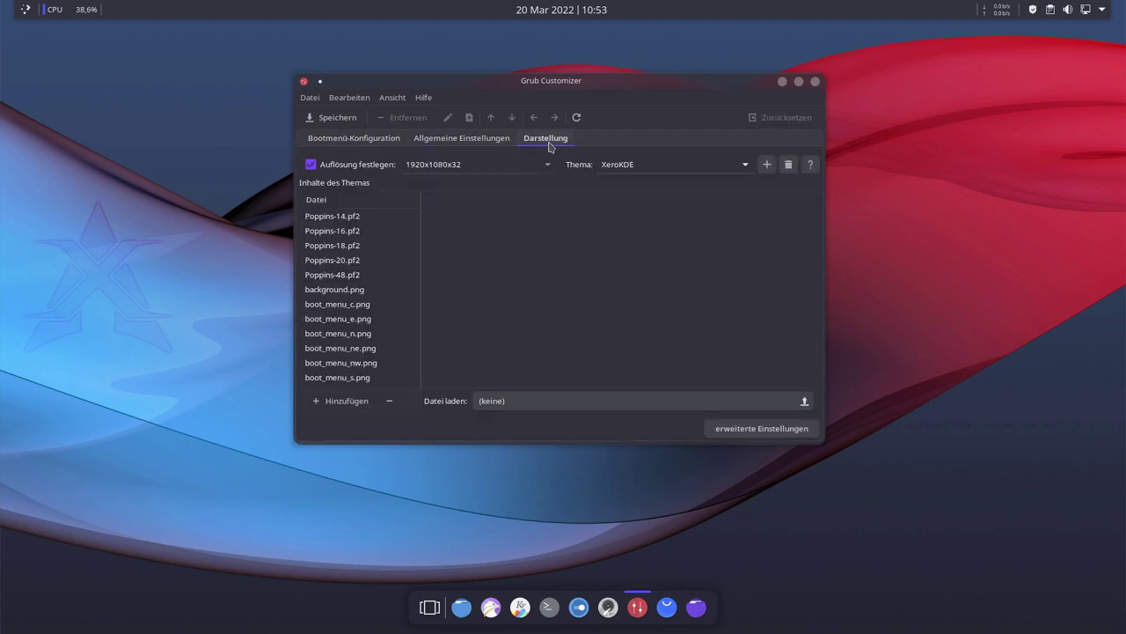
{"action": "left_click", "coordinate": [329, 220]}
{"action": "left_click", "coordinate": [332, 230]}
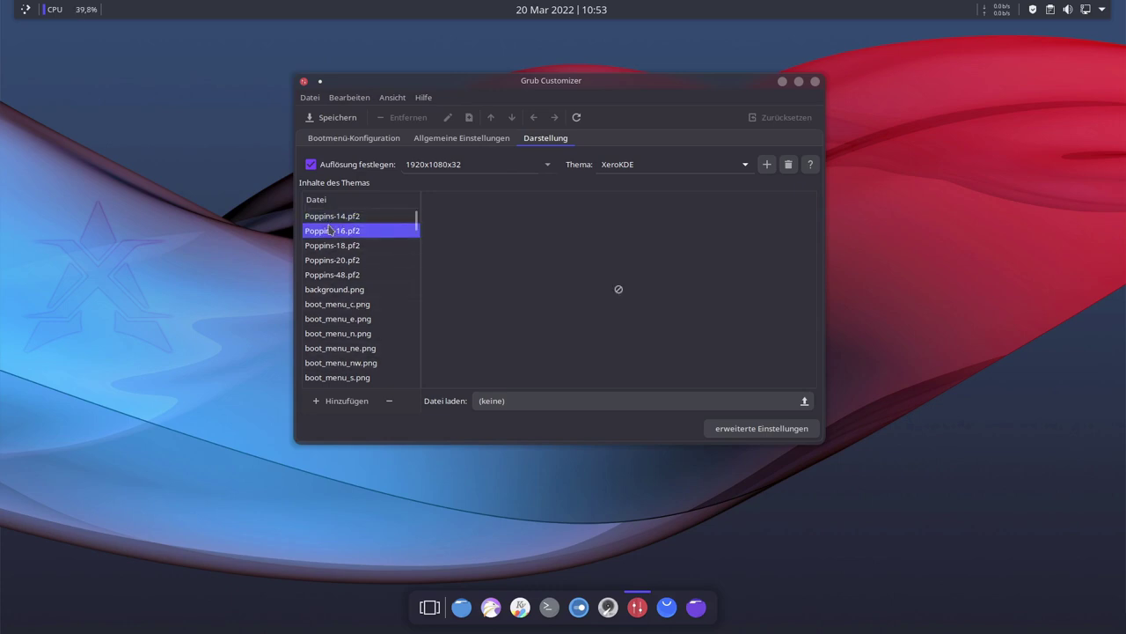
Step: Try the starfield GRUB theme, dismiss its error, return to XeroKDE, and check advanced settings
{"action": "left_click", "coordinate": [742, 166]}
{"action": "left_click", "coordinate": [665, 181]}
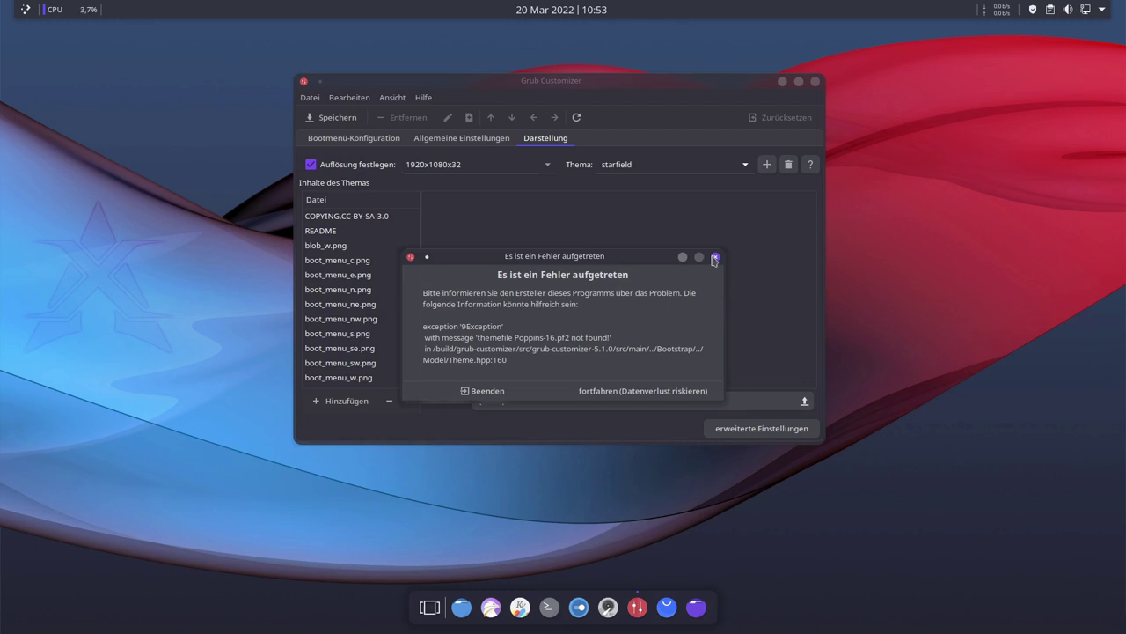
{"action": "left_click", "coordinate": [714, 257]}
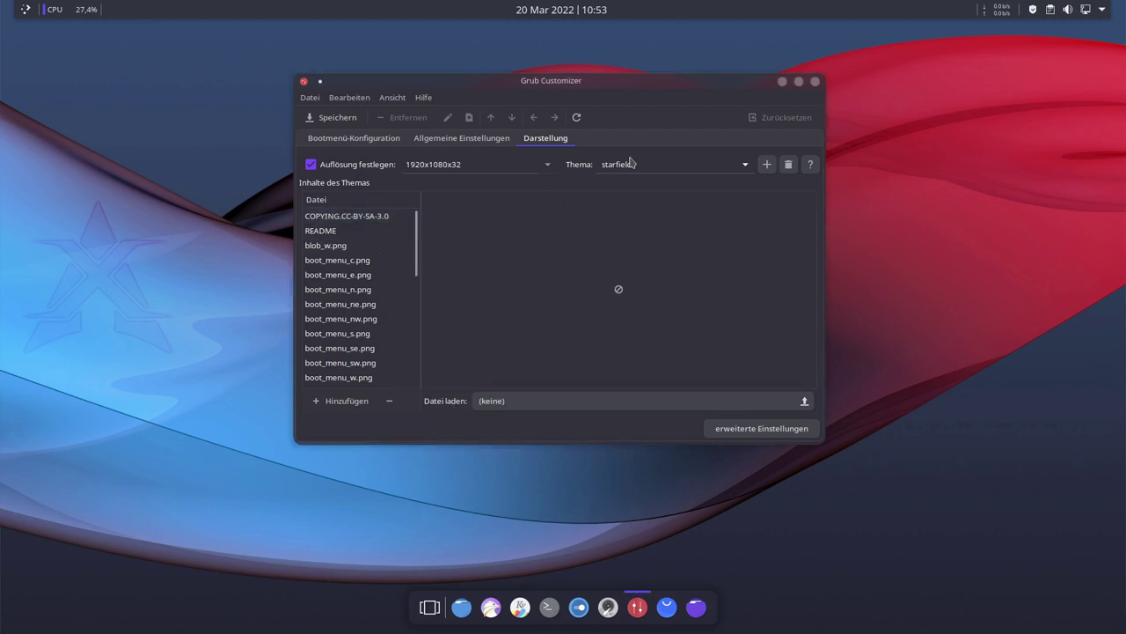
{"action": "scroll", "coordinate": [630, 163], "scroll_direction": "down", "scroll_amount": 1}
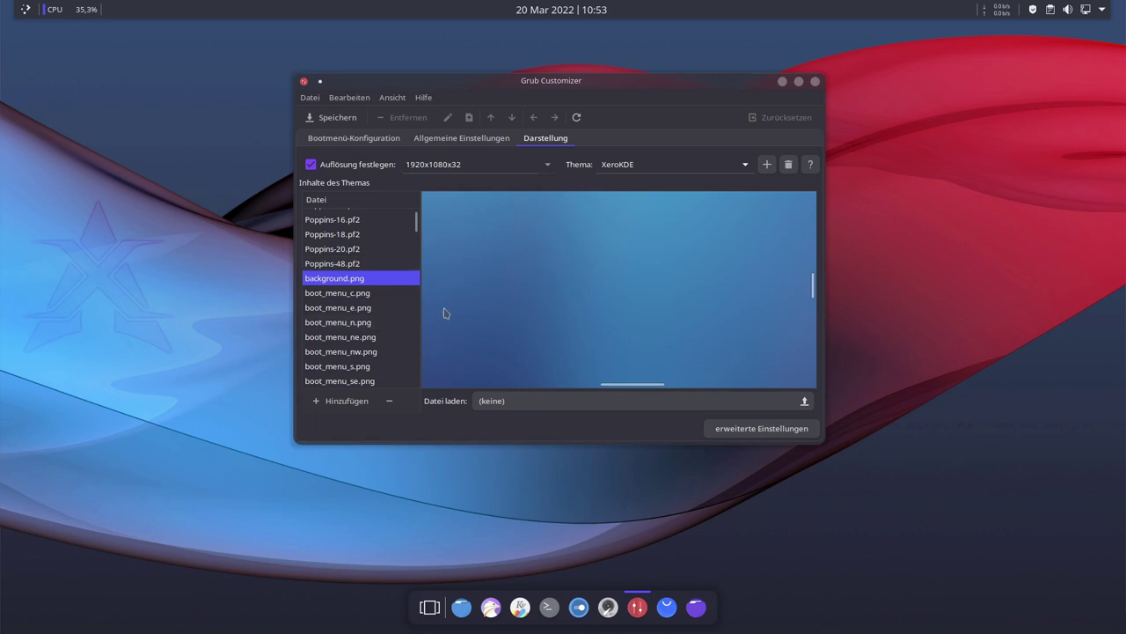
{"action": "scroll", "coordinate": [361, 246], "scroll_direction": "up", "scroll_amount": 1}
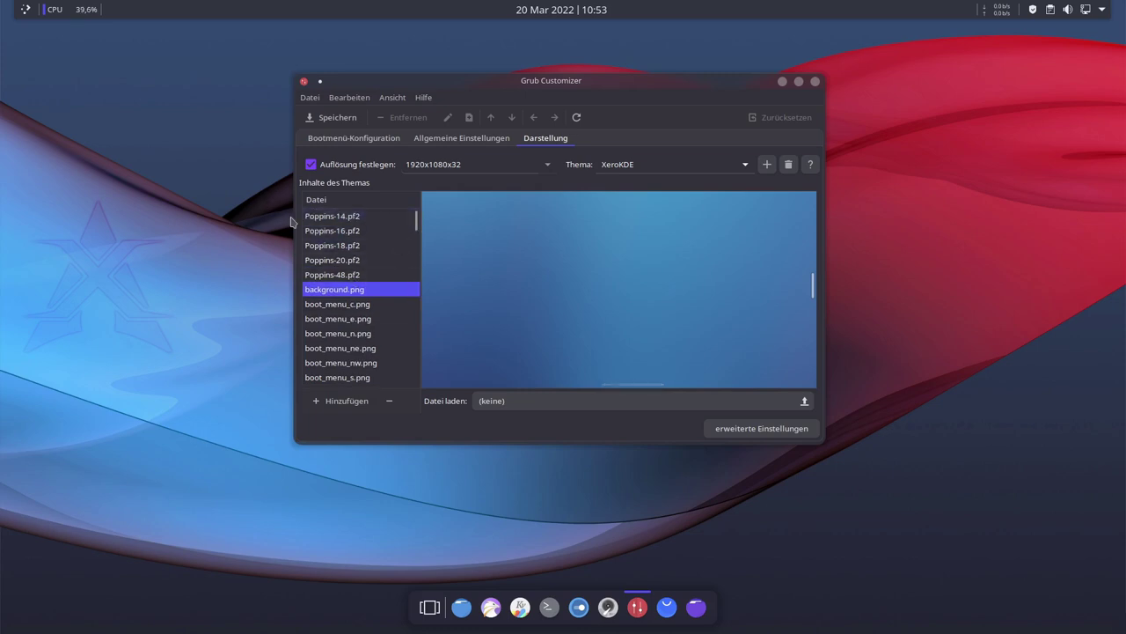
{"action": "left_click", "coordinate": [737, 429]}
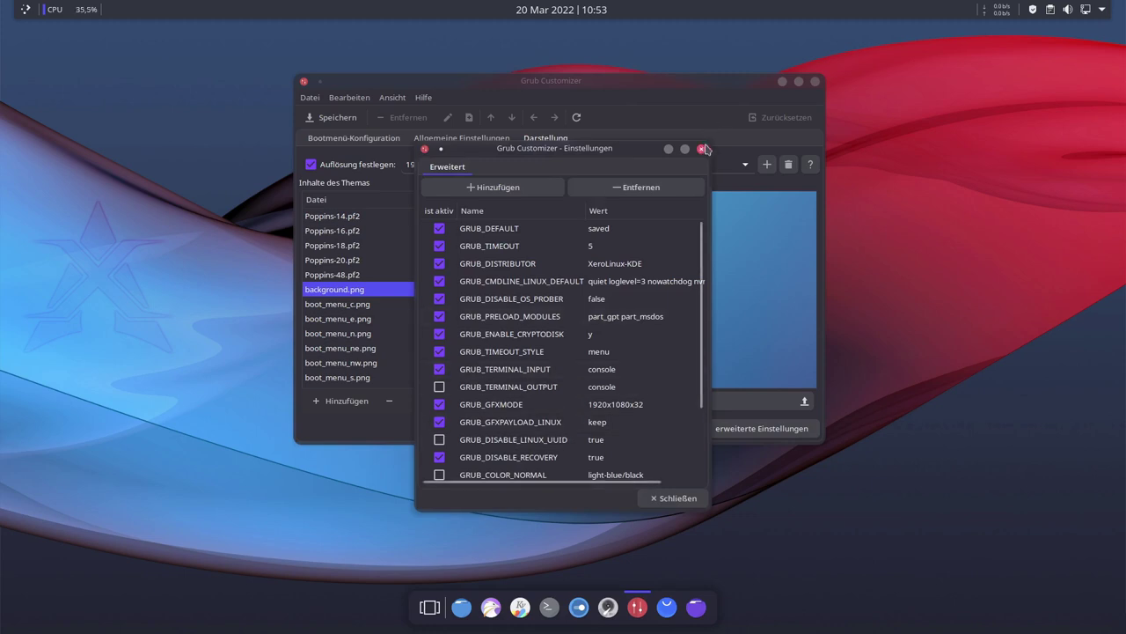
{"action": "left_click", "coordinate": [702, 149]}
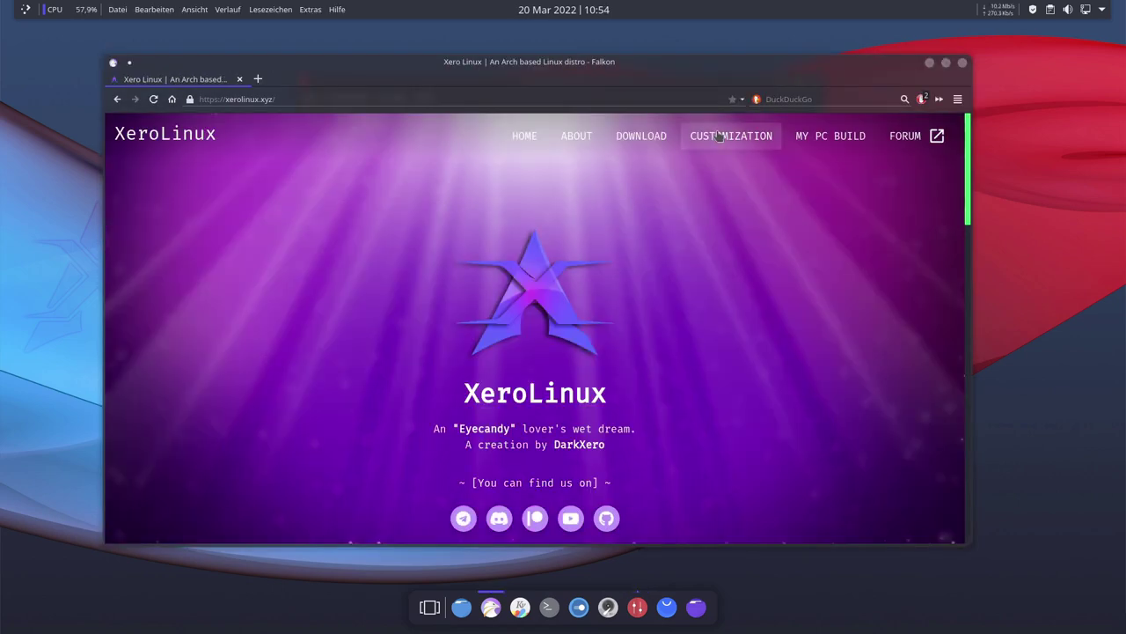
Step: Open the XeroComp GitHub repository from the site's Customization section and read its install steps
{"action": "left_click", "coordinate": [718, 136]}
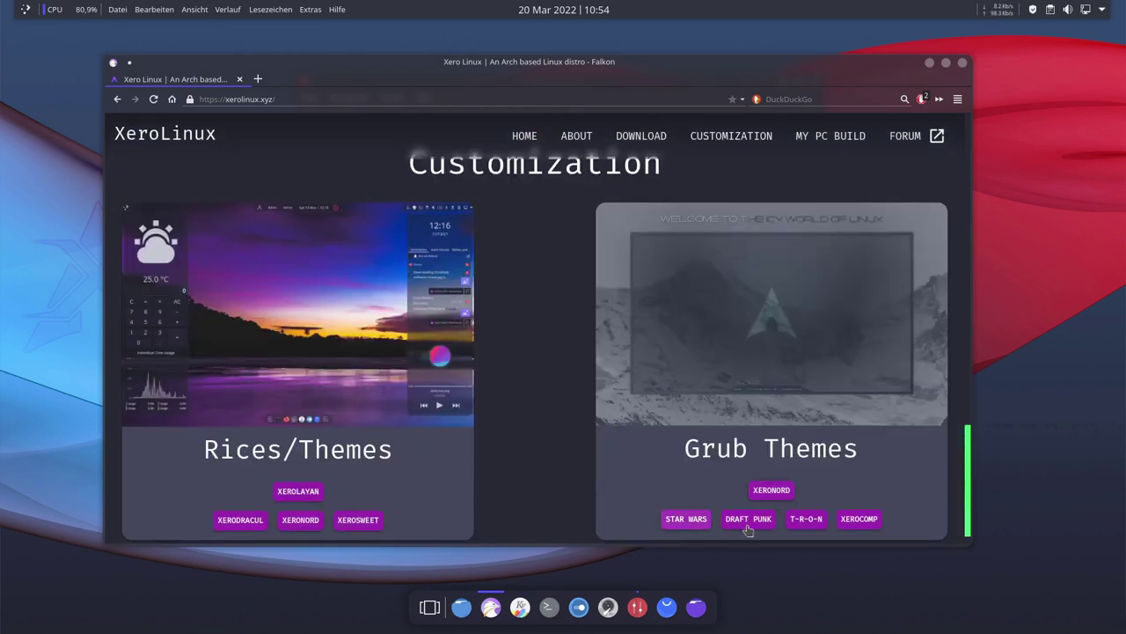
{"action": "left_click", "coordinate": [840, 526]}
{"action": "left_click", "coordinate": [623, 479]}
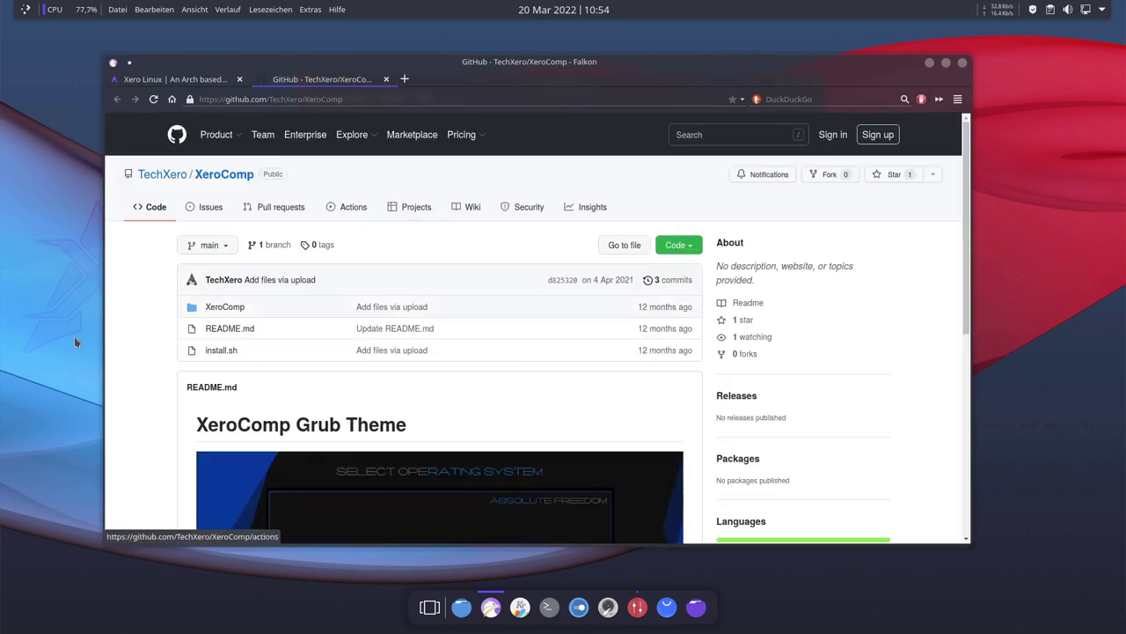
{"action": "scroll", "coordinate": [132, 341], "scroll_direction": "down", "scroll_amount": 2}
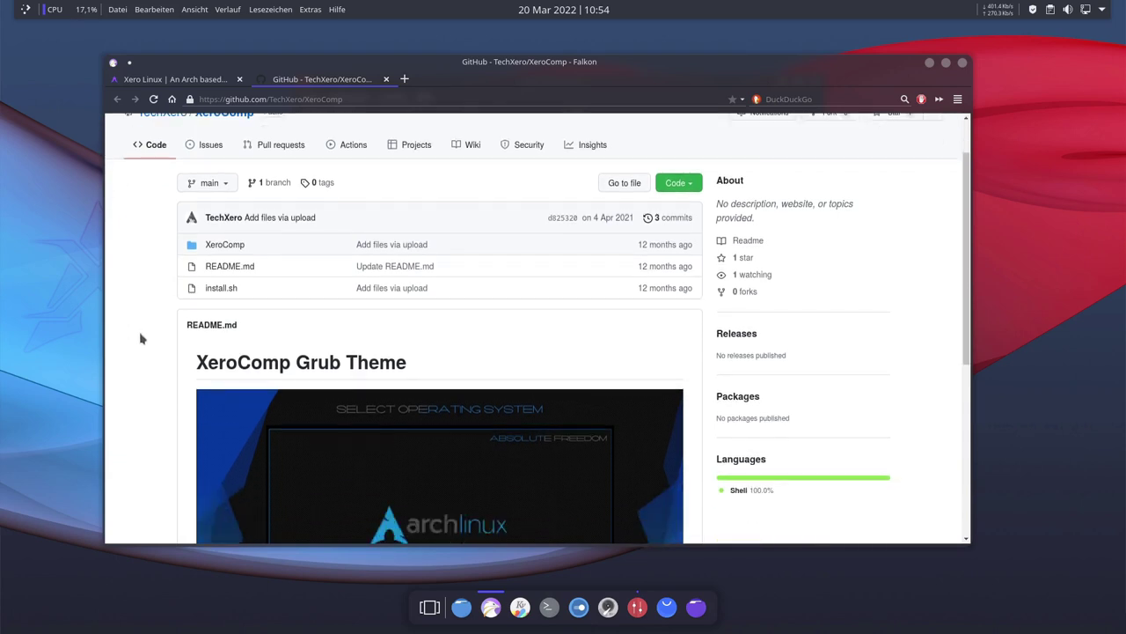
{"action": "scroll", "coordinate": [144, 334], "scroll_direction": "down", "scroll_amount": 5}
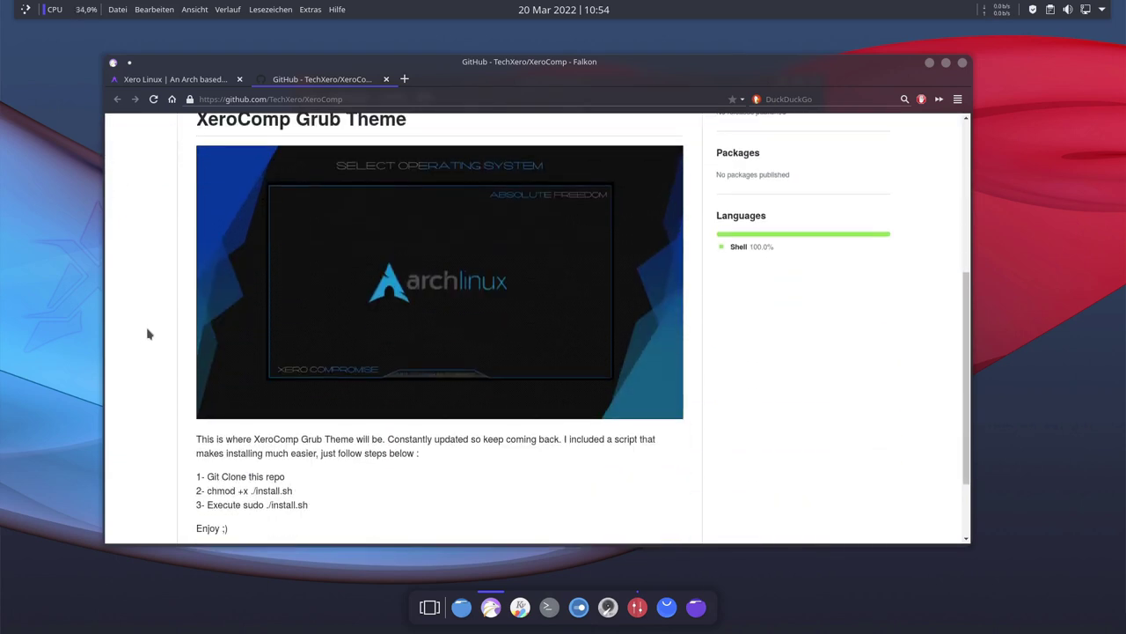
{"action": "scroll", "coordinate": [167, 326], "scroll_direction": "down", "scroll_amount": 2}
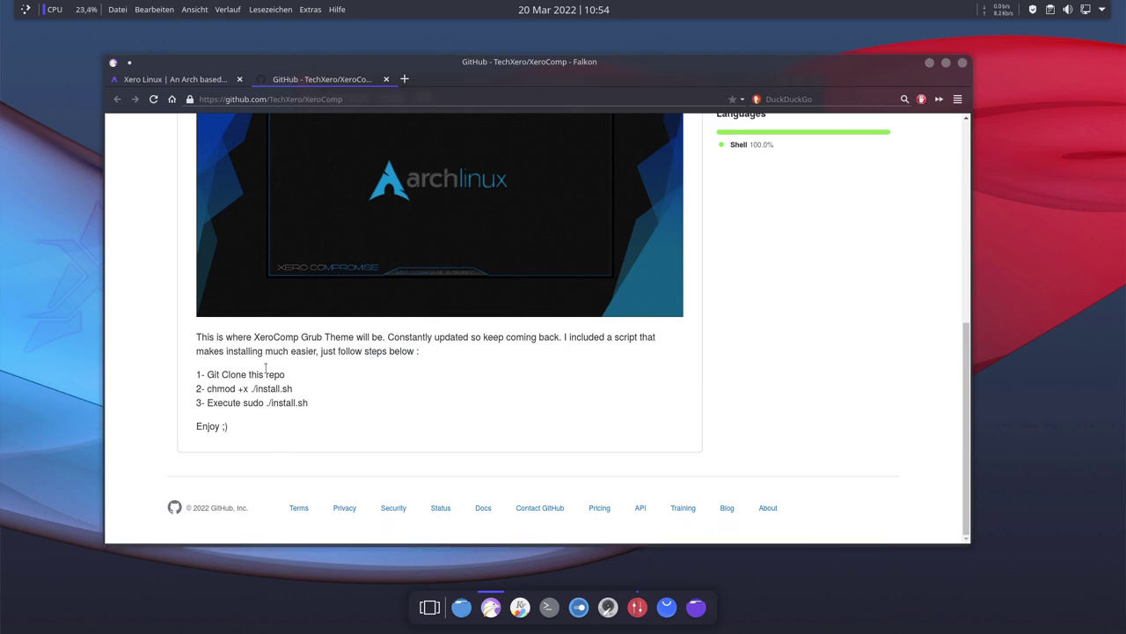
{"action": "left_click_drag", "start_coordinate": [265, 383], "coordinate": [309, 390]}
{"action": "left_click", "coordinate": [308, 387]}
Step: Copy the repository's HTTPS clone URL from the Code menu
{"action": "scroll", "coordinate": [440, 427], "scroll_direction": "up", "scroll_amount": 3}
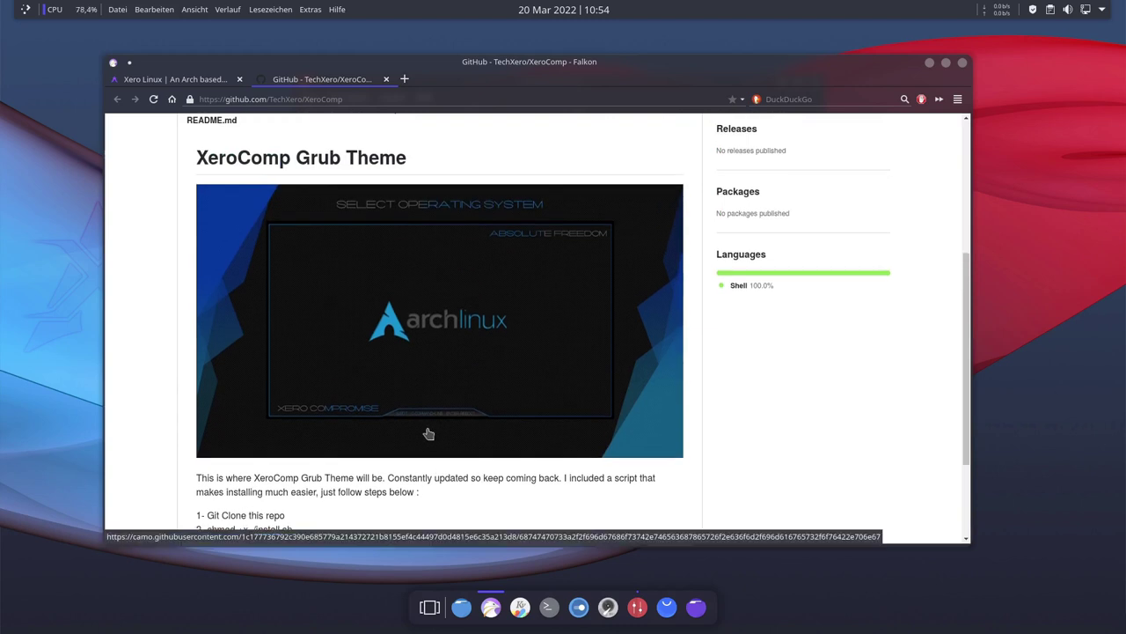
{"action": "scroll", "coordinate": [427, 414], "scroll_direction": "up", "scroll_amount": 5}
{"action": "scroll", "coordinate": [422, 354], "scroll_direction": "down", "scroll_amount": 3}
{"action": "scroll", "coordinate": [423, 355], "scroll_direction": "up", "scroll_amount": 3}
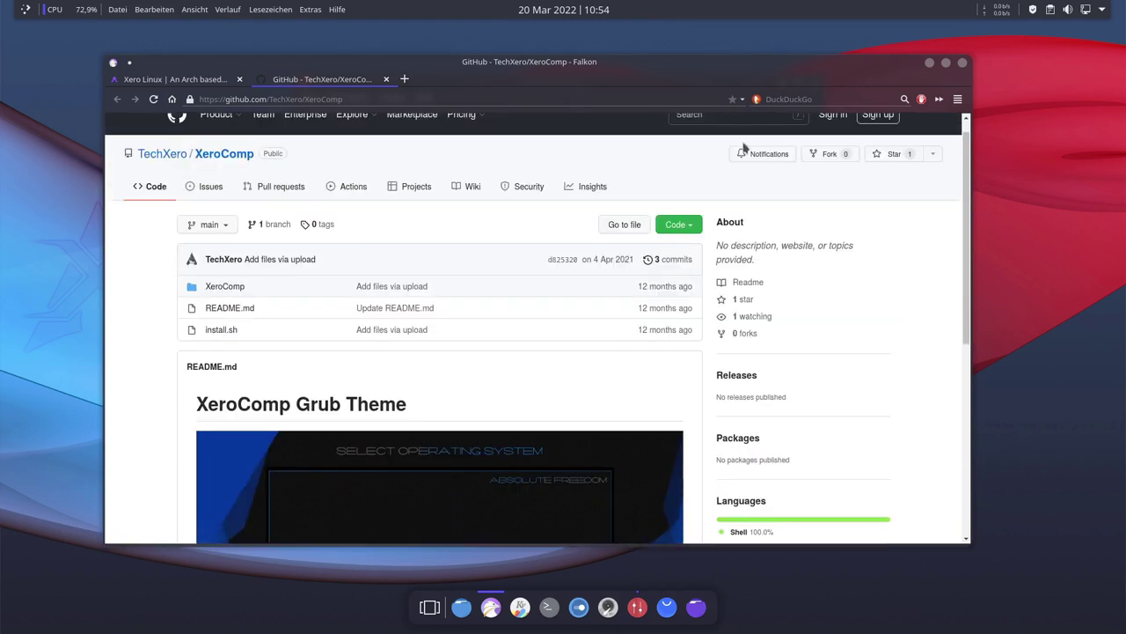
{"action": "left_click", "coordinate": [679, 224]}
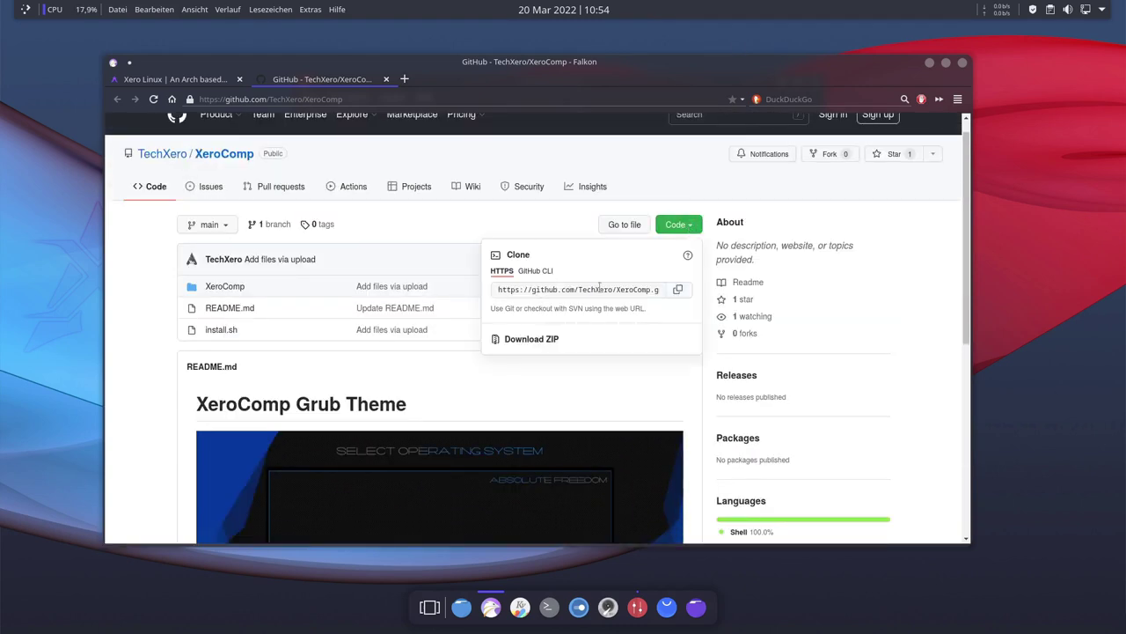
{"action": "left_click", "coordinate": [679, 291]}
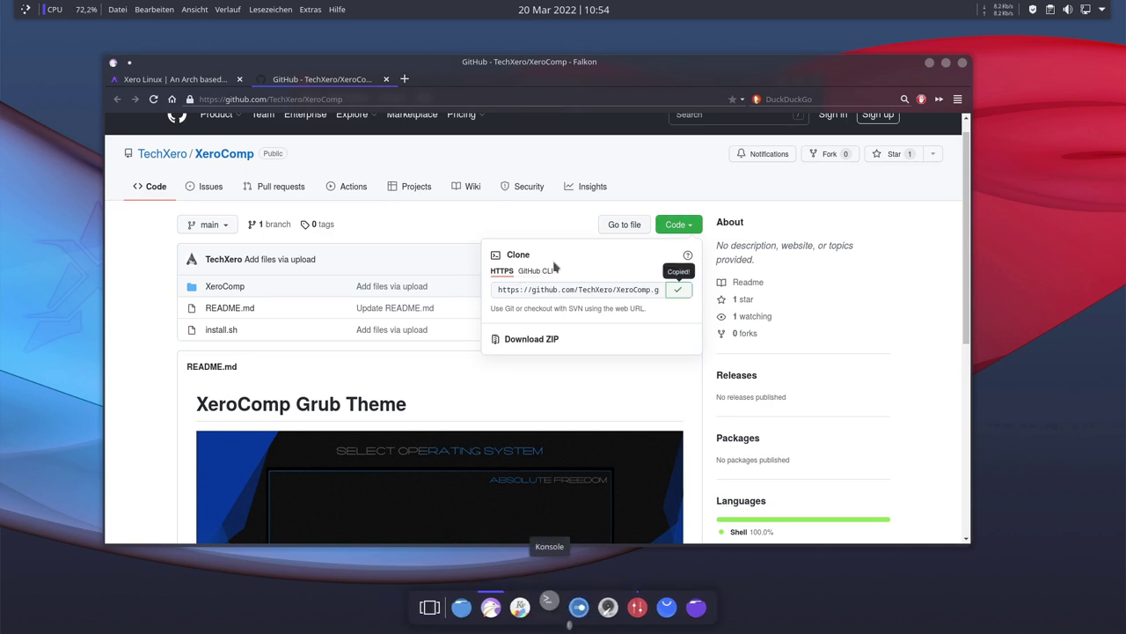
Step: In a maximized Konsole, git clone the pasted XeroComp GitHub URL into the home folder
{"action": "left_click", "coordinate": [549, 606]}
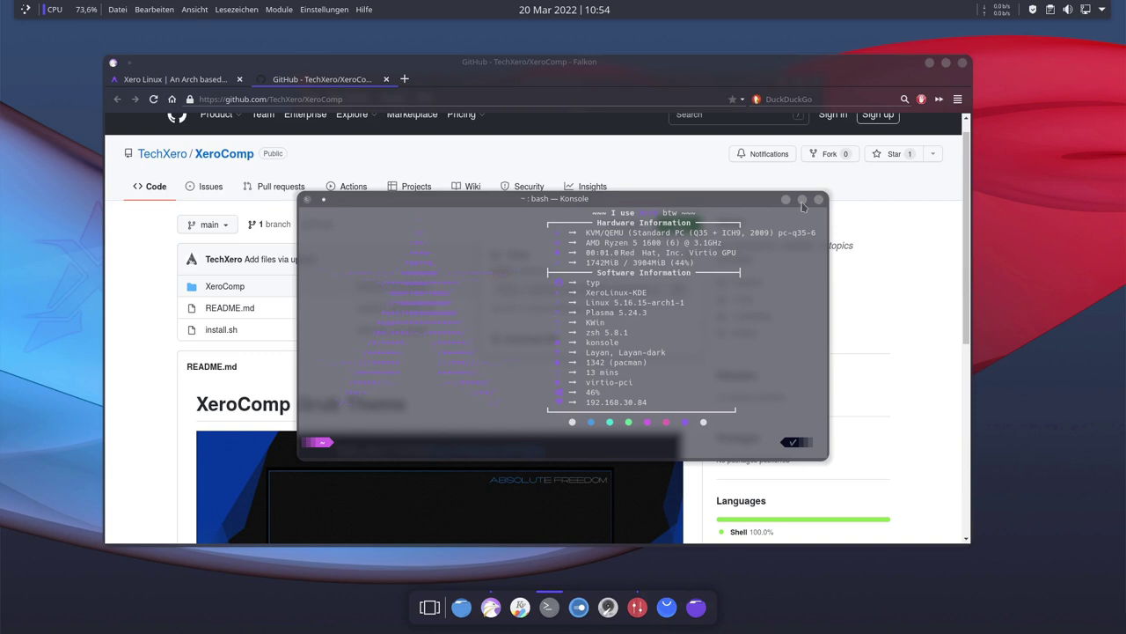
{"action": "left_click", "coordinate": [802, 201]}
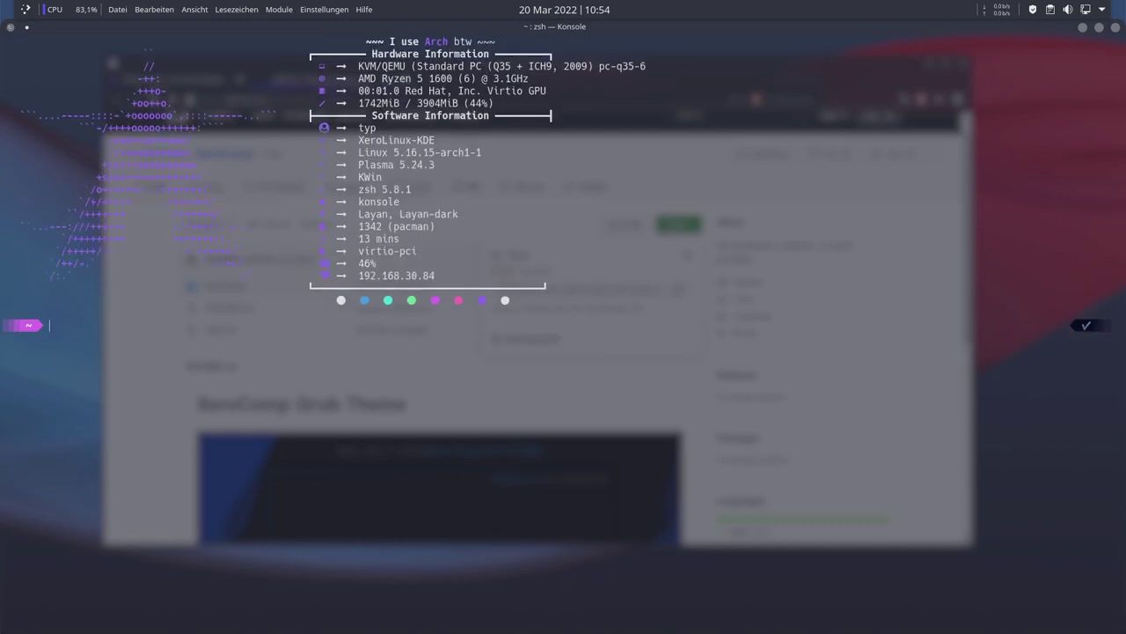
{"action": "key", "text": "ctrl+shift+v"}
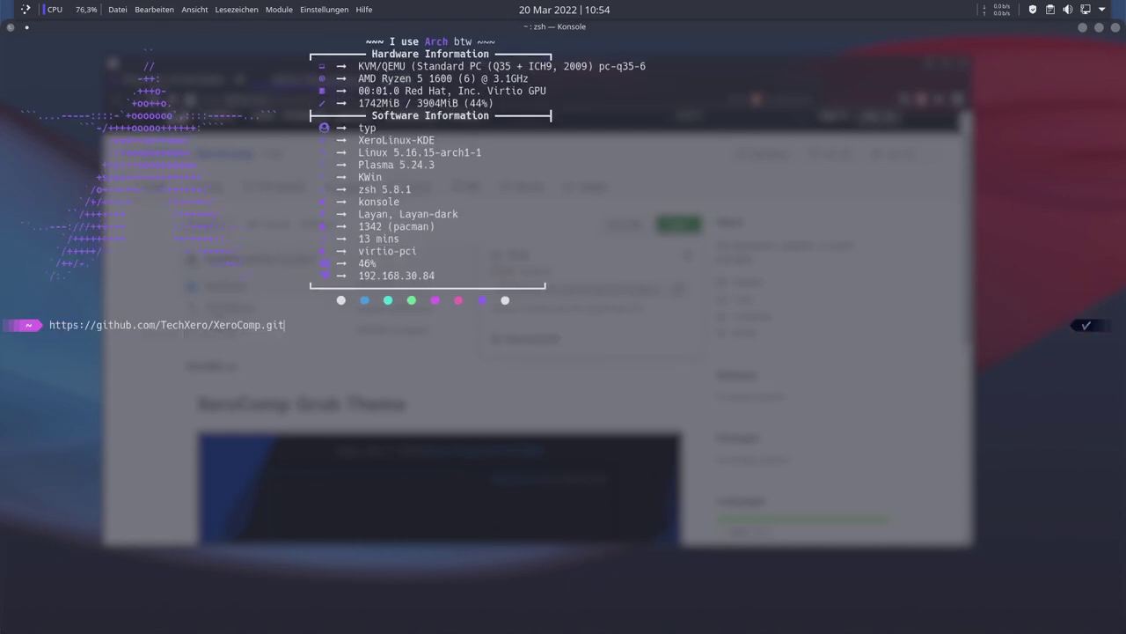
{"action": "key", "text": "Return"}
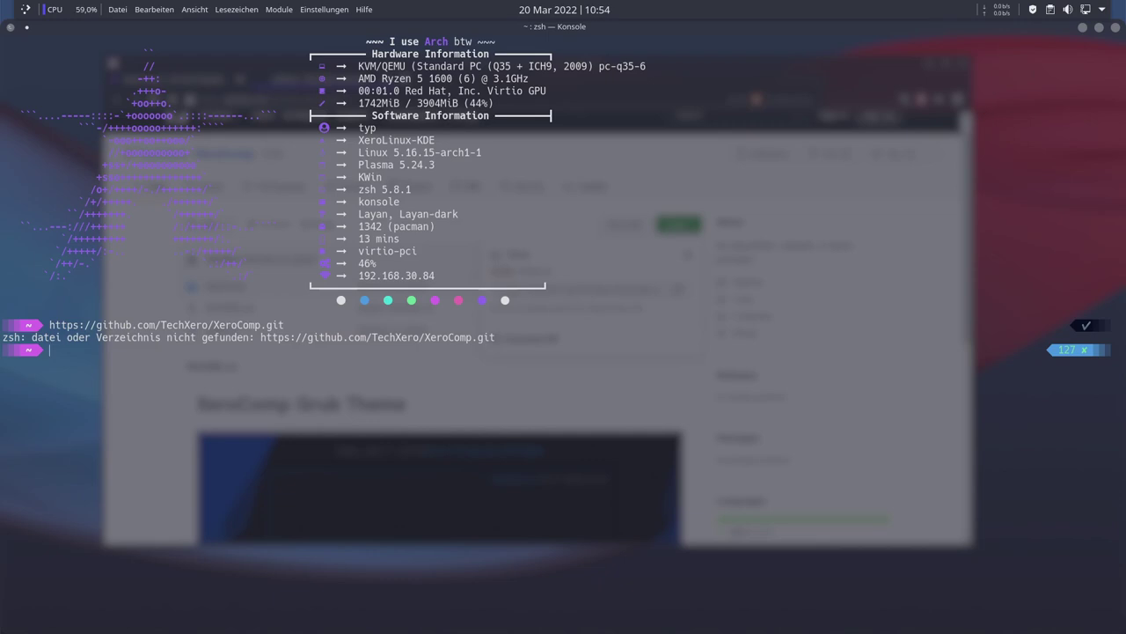
{"action": "key", "text": "Up"}
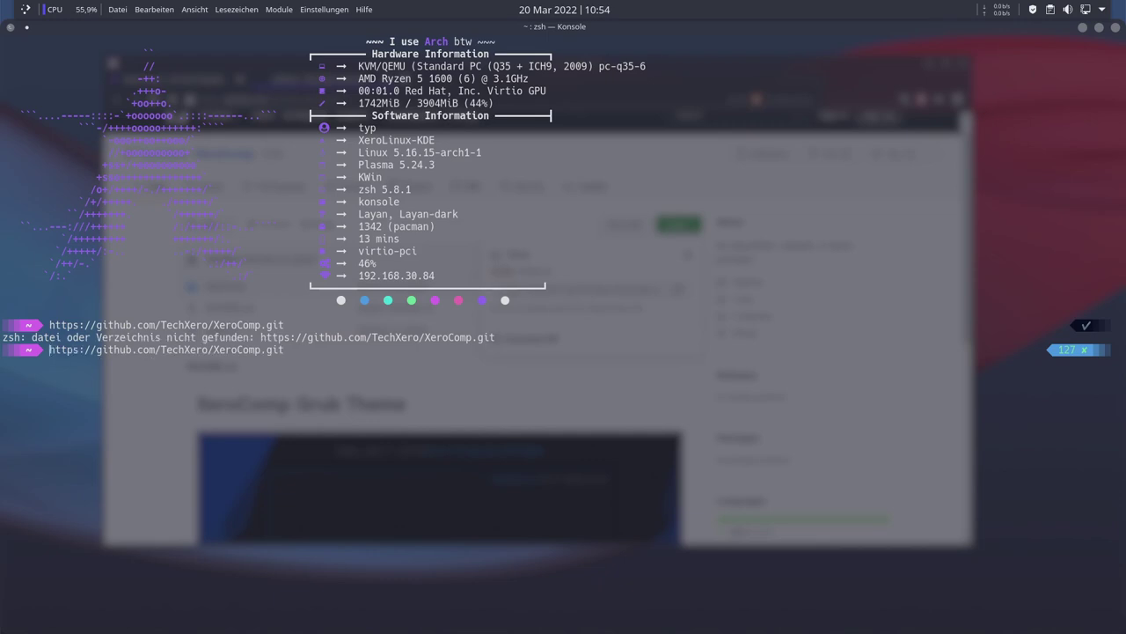
{"action": "key", "text": "Left"}
{"action": "key", "text": "Left"}
{"action": "key", "text": "Left"}
{"action": "key", "text": "Left"}
{"action": "key", "text": "Left"}
{"action": "key", "text": "Left"}
{"action": "key", "text": "Left"}
{"action": "key", "text": "Left"}
{"action": "key", "text": "Left"}
{"action": "key", "text": "Left"}
{"action": "key", "text": "Left"}
{"action": "key", "text": "Left"}
{"action": "key", "text": "Left"}
{"action": "key", "text": "Left"}
{"action": "key", "text": "Left"}
{"action": "key", "text": "Left"}
{"action": "key", "text": "Left"}
{"action": "key", "text": "Left"}
{"action": "key", "text": "Left"}
{"action": "key", "text": "Left"}
{"action": "type", "text": "git"}
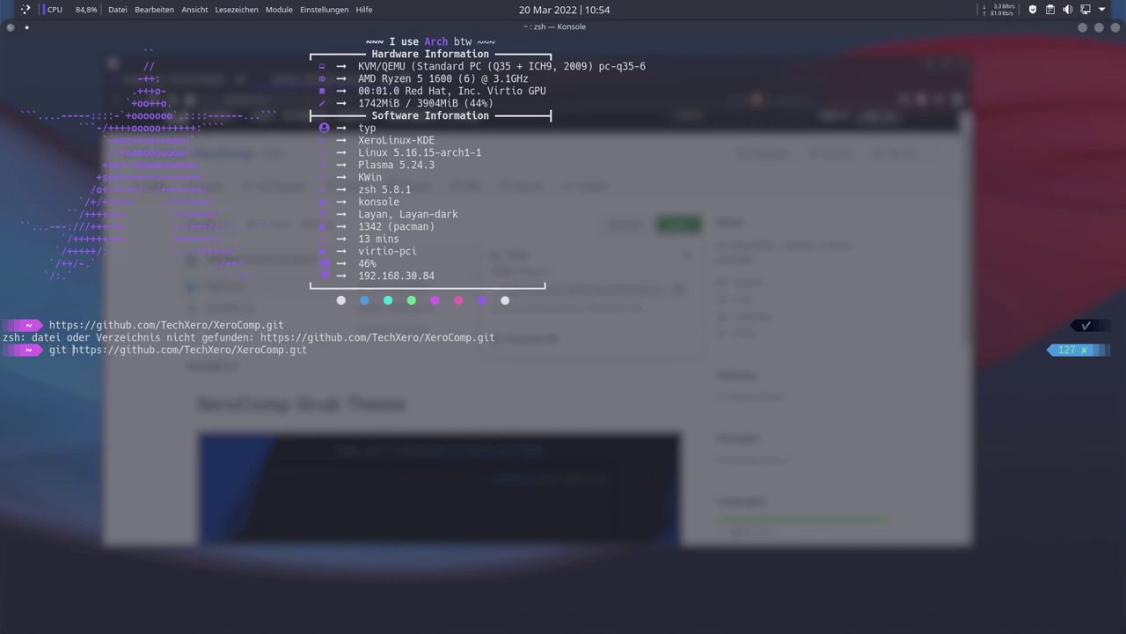
{"action": "type", "text": " clone"}
{"action": "key", "text": "Return"}
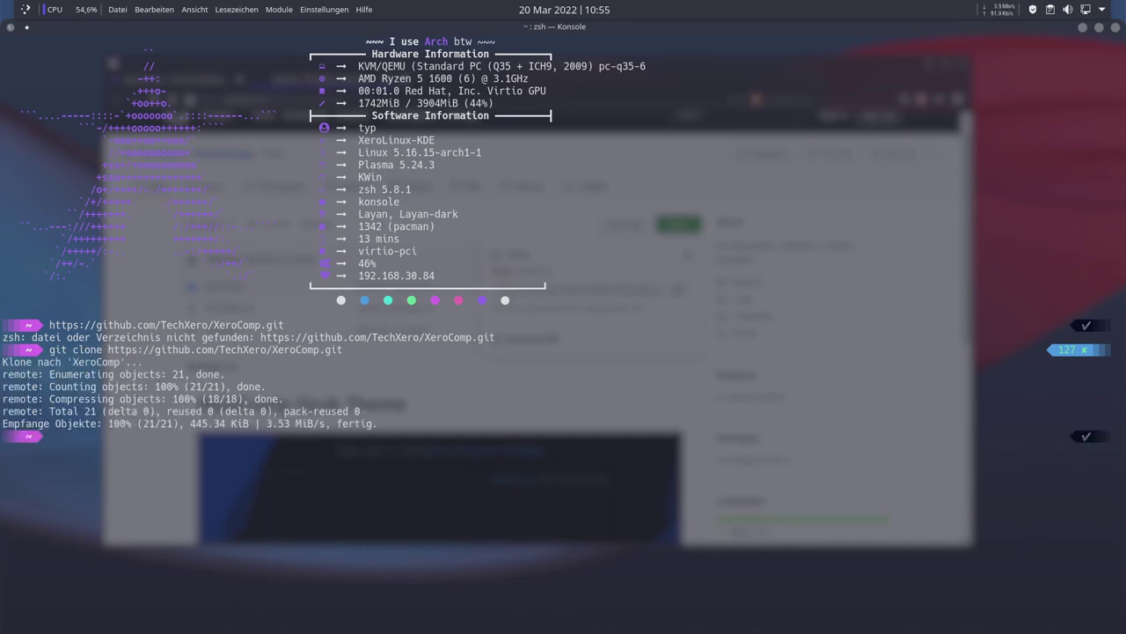
Step: Change into the cloned XeroComp folder with cd XeroComp
{"action": "type", "text": "cd Xero"}
{"action": "type", "text": "C"}
{"action": "key", "text": "BackSpace"}
{"action": "type", "text": "Xe"}
{"action": "key", "text": "Tab"}
{"action": "key", "text": "Return"}
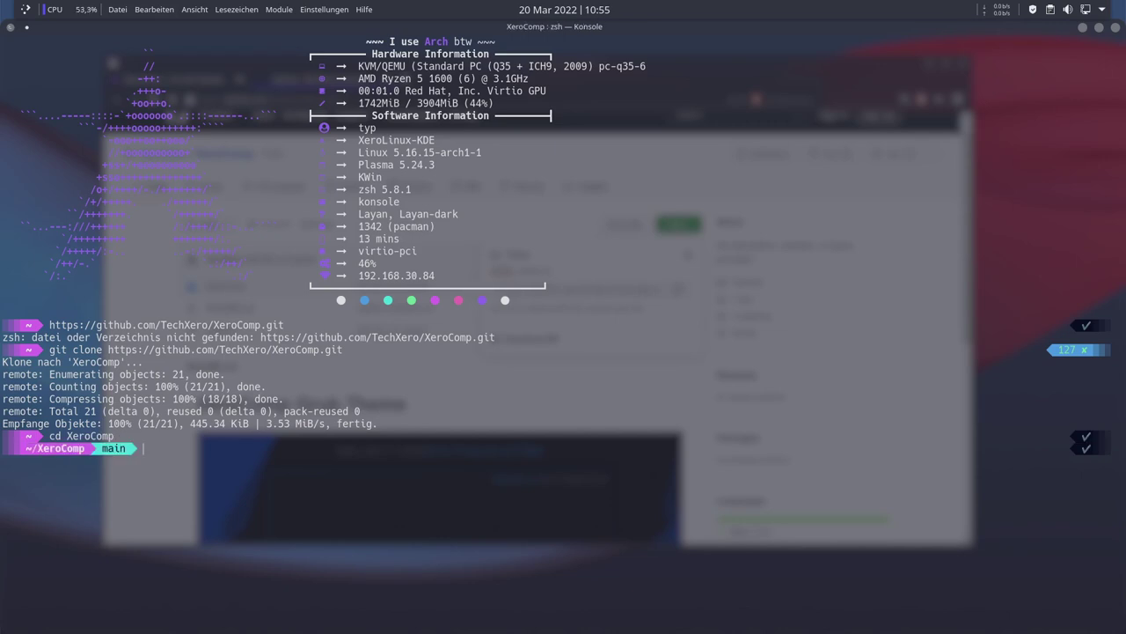
Step: List the XeroComp folder with ls -la and check what ls is aliased to
{"action": "type", "text": "ls -la"}
{"action": "key", "text": "Return"}
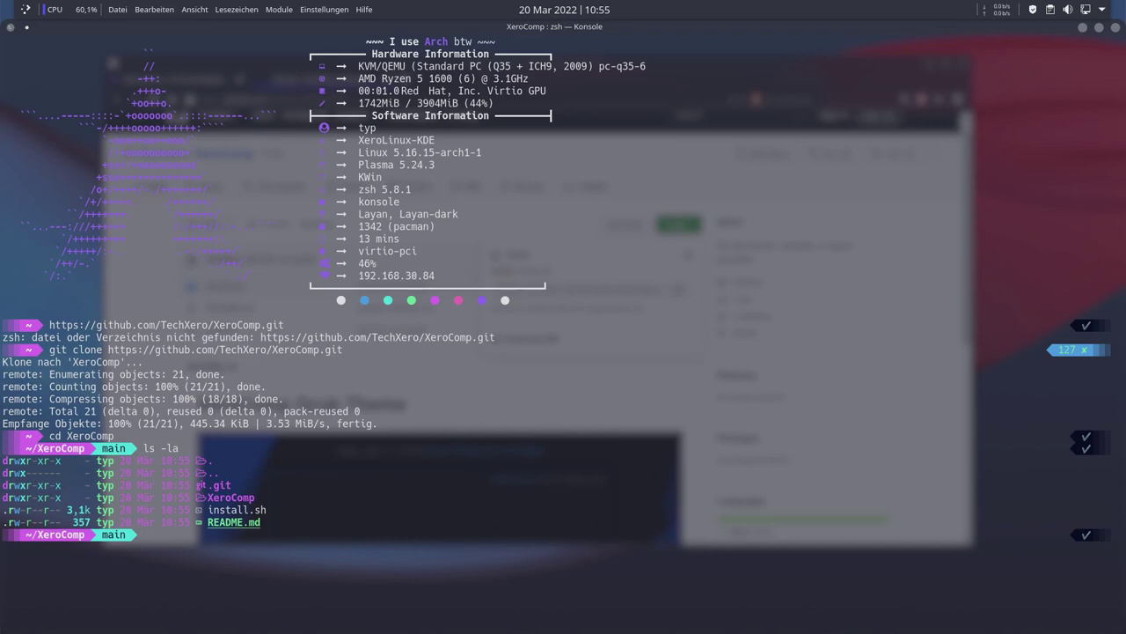
{"action": "type", "text": "alial ls"}
{"action": "key", "text": "Return"}
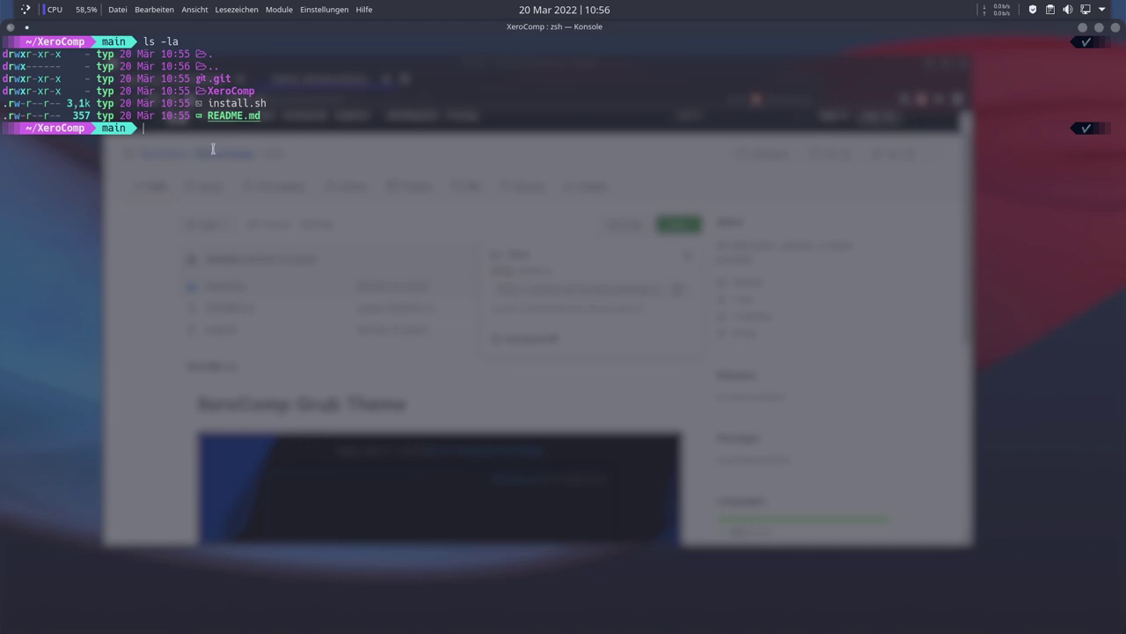
Step: After vim is not found, install the neovim package with sudo pacman -Sy neovim
{"action": "type", "text": "im install.sh"}
{"action": "key", "text": "Return"}
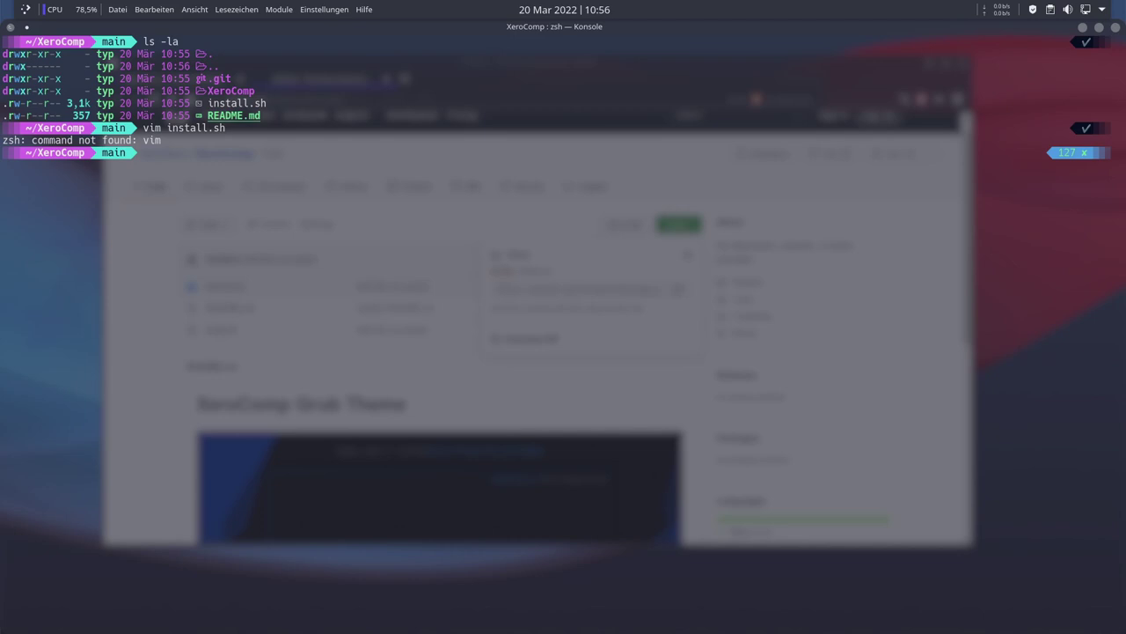
{"action": "type", "text": "sudo pacman -Sy nvim"}
{"action": "key", "text": "Return"}
{"action": "type", "text": "sudo pacman -Sy neovim"}
{"action": "key", "text": "Return"}
{"action": "type", "text": "J"}
{"action": "key", "text": "Return"}
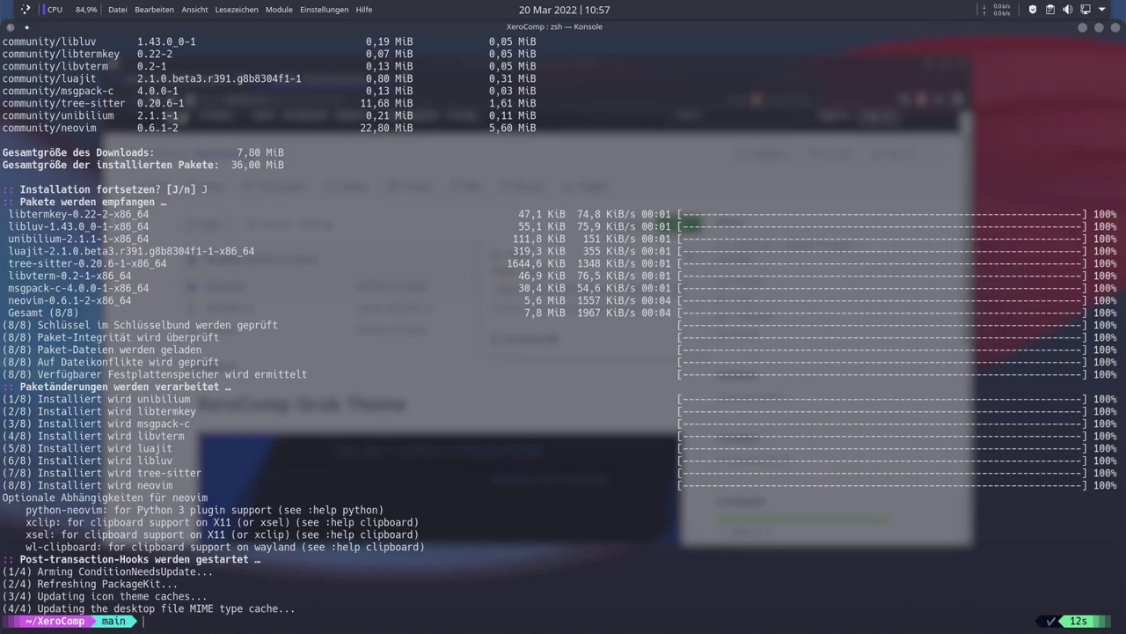
Step: Clear the screen and open install.sh in Neovim with nvim install.sh
{"action": "key", "text": "ctrl+l"}
{"action": "key", "text": "Up"}
{"action": "key", "text": "Up"}
{"action": "key", "text": "Up"}
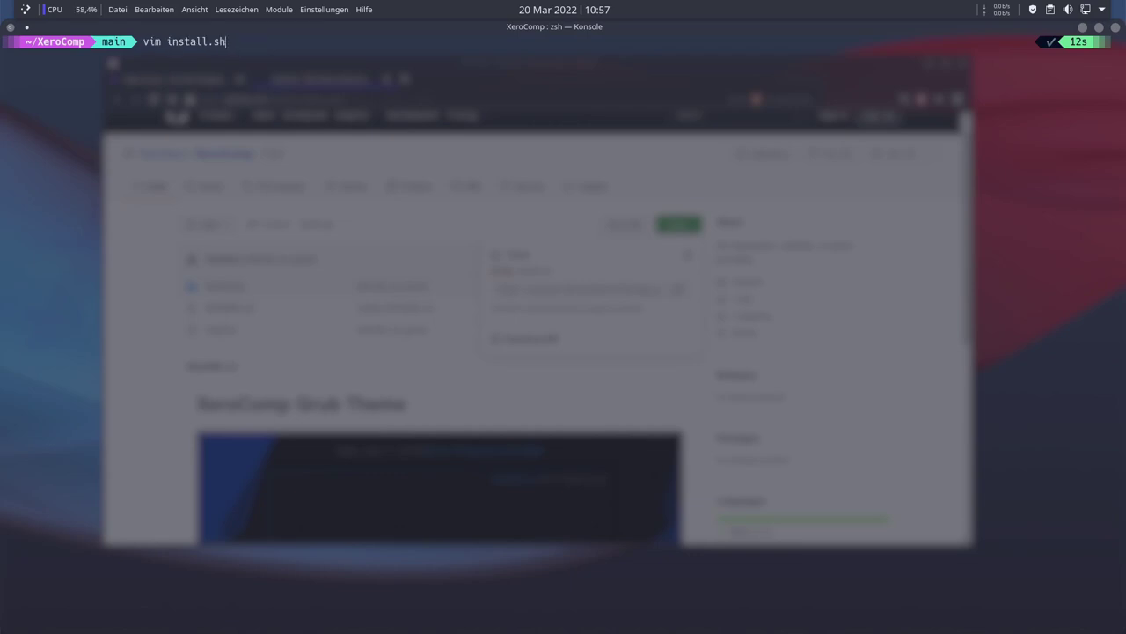
{"action": "key", "text": "Home"}
{"action": "type", "text": "n"}
{"action": "key", "text": "Return"}
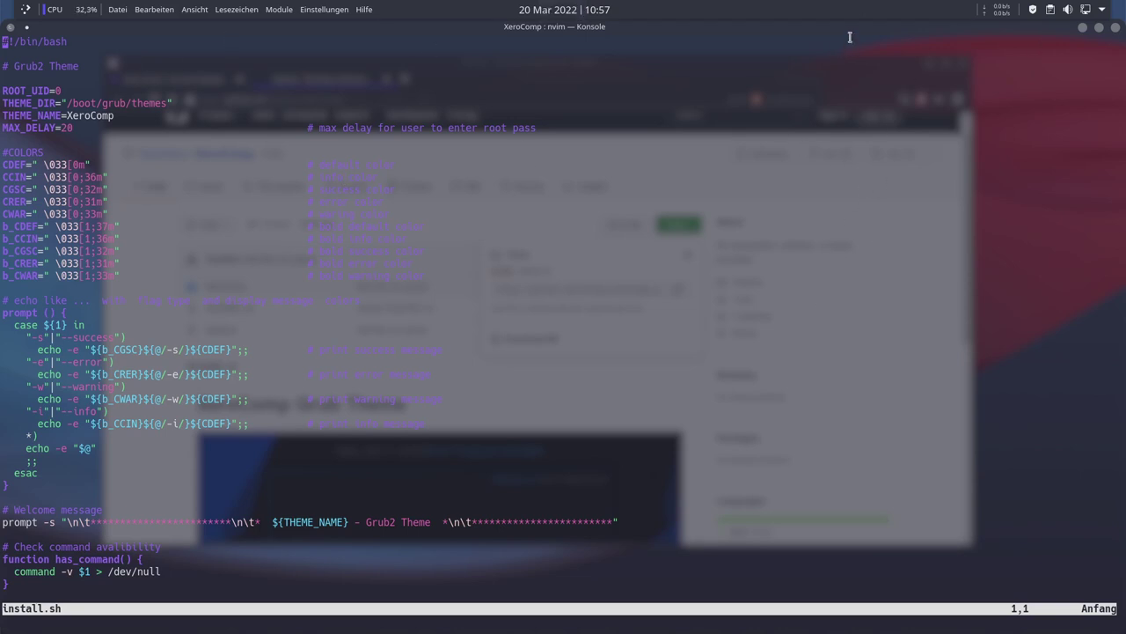
Step: Dismiss the terminal context menu and enlarge the Konsole font
{"action": "right_click", "coordinate": [811, 92]}
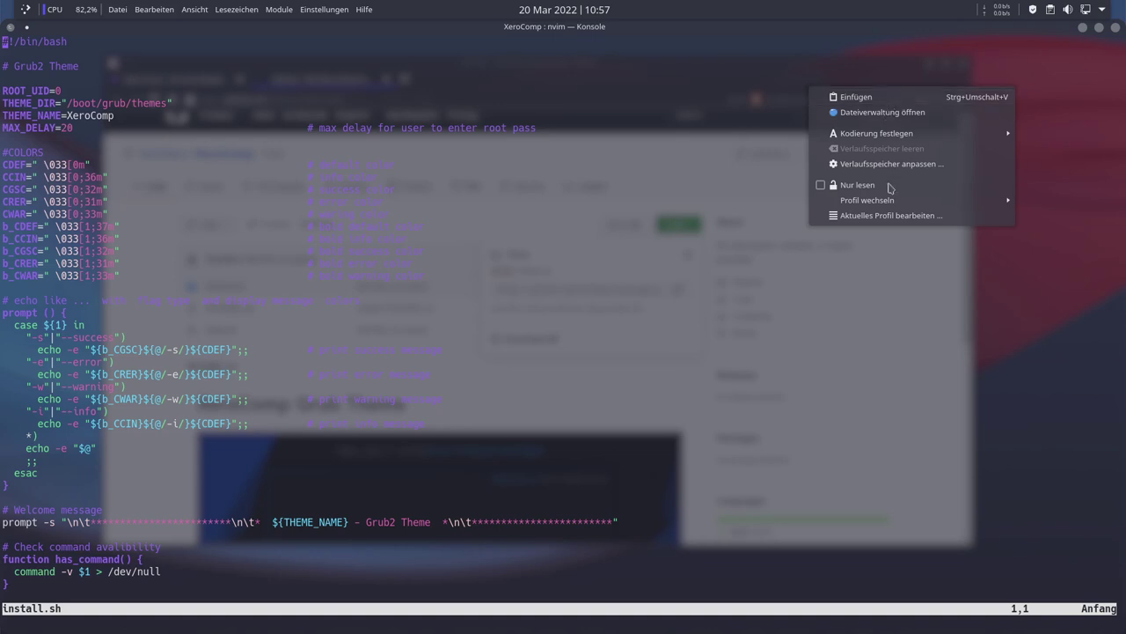
{"action": "mouse_move", "coordinate": [889, 208]}
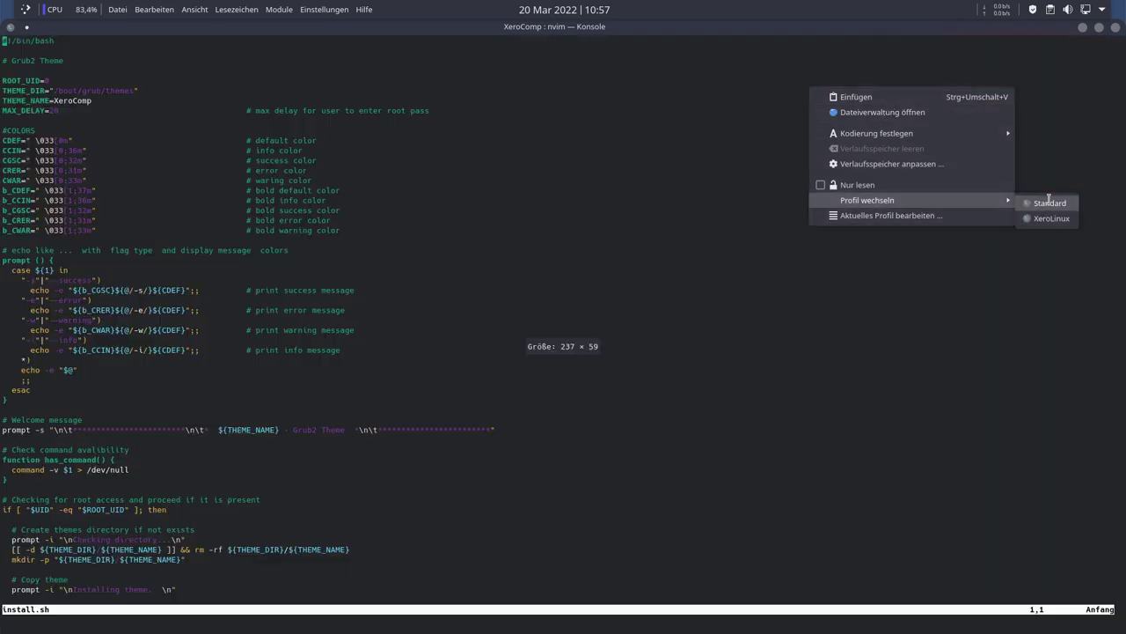
{"action": "left_click", "coordinate": [1048, 200]}
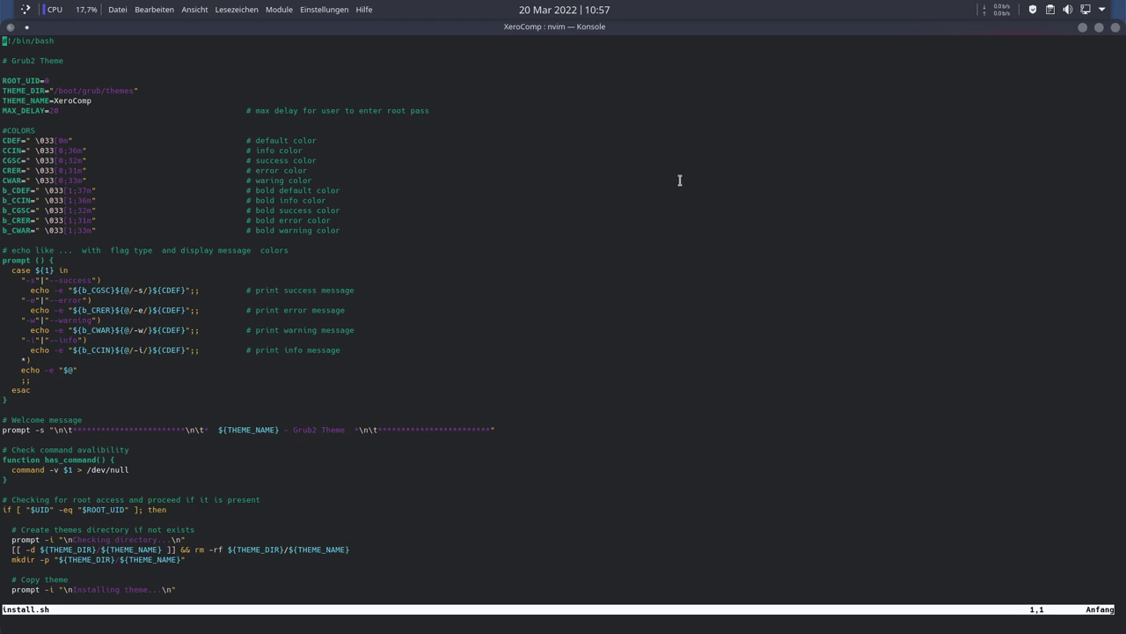
{"action": "key", "text": "ctrl+plus"}
{"action": "key", "text": "ctrl+plus"}
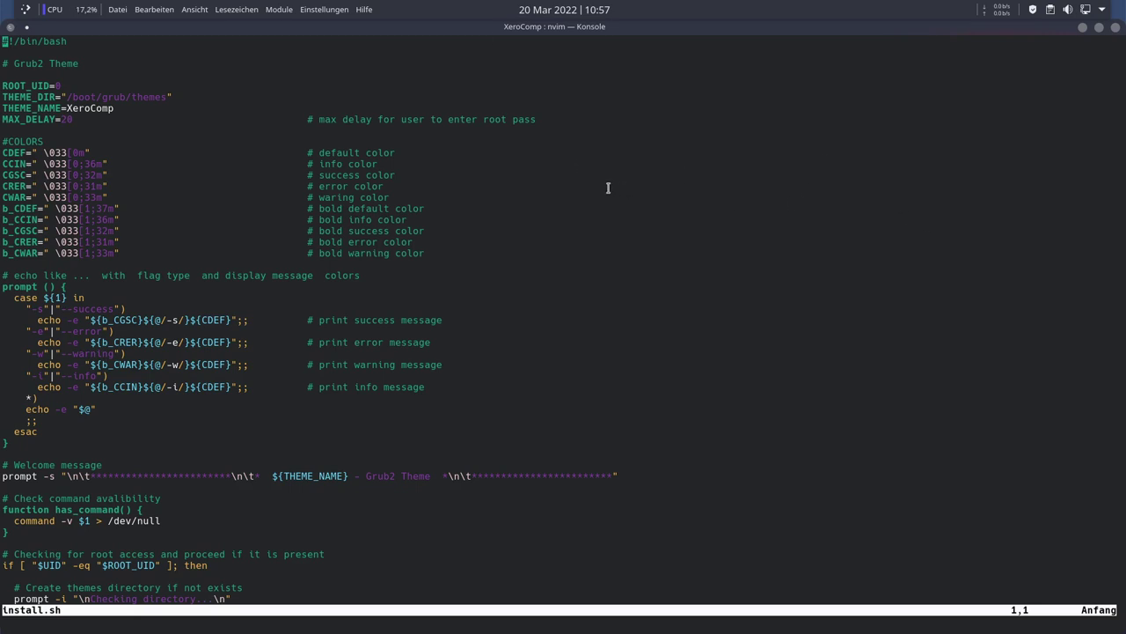
Step: Jump to line 32 of install.sh, move further down, then return to the top
{"action": "key", "text": "3"}
{"action": "key", "text": "2"}
{"action": "key", "text": "shift+g"}
{"action": "key", "text": "j"}
{"action": "key", "text": "j"}
{"action": "key", "text": "j"}
{"action": "key", "text": "j"}
{"action": "key", "text": "j"}
{"action": "key", "text": "j"}
{"action": "key", "text": "j"}
{"action": "key", "text": "j"}
{"action": "key", "text": "j"}
{"action": "key", "text": "j"}
{"action": "key", "text": "j"}
{"action": "key", "text": "j"}
{"action": "key", "text": "j"}
{"action": "key", "text": "j"}
{"action": "key", "text": "j"}
{"action": "key", "text": "j"}
{"action": "key", "text": "j"}
{"action": "key", "text": "j"}
{"action": "key", "text": "j"}
{"action": "key", "text": "j"}
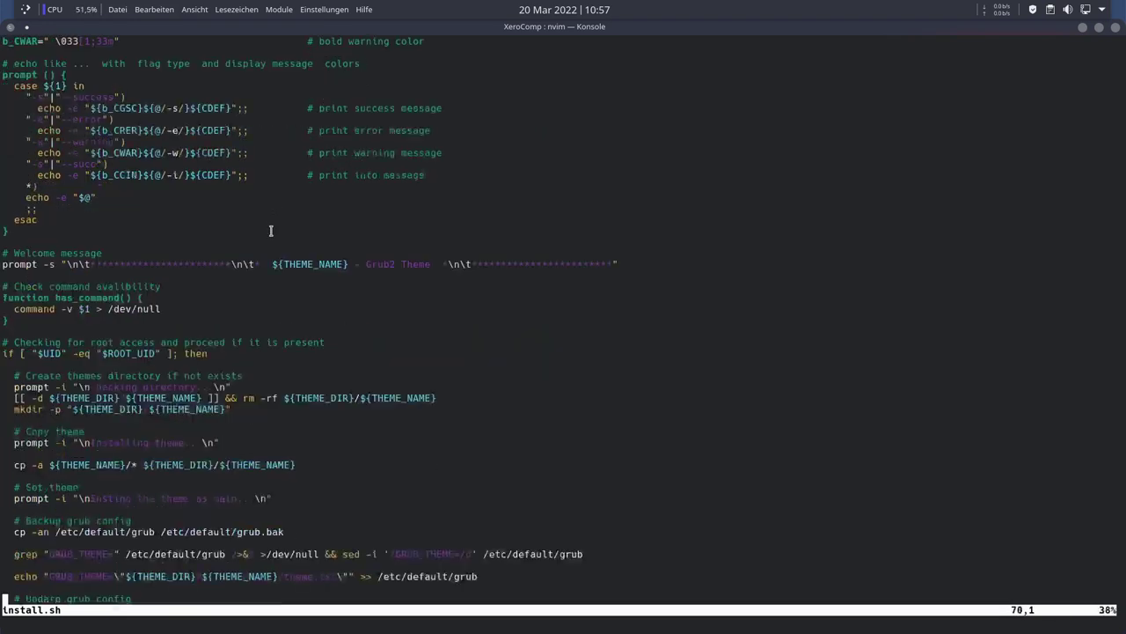
{"action": "key", "text": "shift+m"}
{"action": "key", "text": "g"}
{"action": "key", "text": "g"}
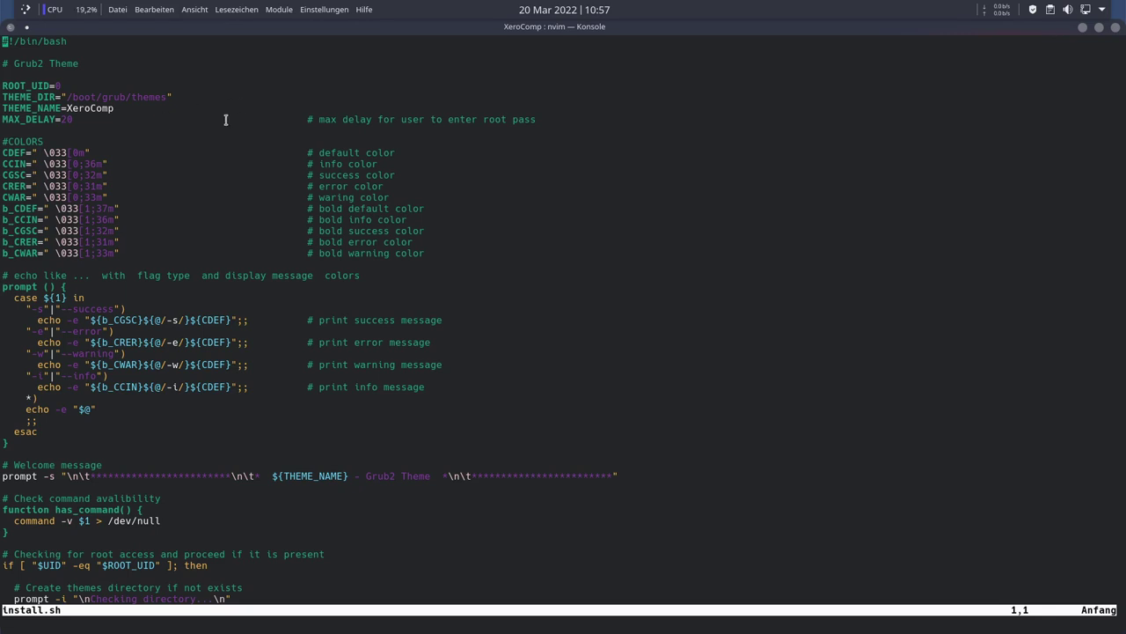
Step: Go to the end of install.sh and highlight the grub2-mkconfig check and update-grub command
{"action": "key", "text": "j"}
{"action": "key", "text": "j"}
{"action": "key", "text": "j"}
{"action": "key", "text": "j"}
{"action": "key", "text": "j"}
{"action": "key", "text": "j"}
{"action": "key", "text": "j"}
{"action": "key", "text": "j"}
{"action": "key", "text": "j"}
{"action": "key", "text": "j"}
{"action": "key", "text": "j"}
{"action": "key", "text": "j"}
{"action": "key", "text": "j"}
{"action": "key", "text": "j"}
{"action": "key", "text": "j"}
{"action": "key", "text": "j"}
{"action": "key", "text": "j"}
{"action": "key", "text": "j"}
{"action": "key", "text": "j"}
{"action": "key", "text": "j"}
{"action": "key", "text": "j"}
{"action": "key", "text": "j"}
{"action": "key", "text": "j"}
{"action": "key", "text": "j"}
{"action": "key", "text": "j"}
{"action": "key", "text": "j"}
{"action": "key", "text": "j"}
{"action": "key", "text": "j"}
{"action": "key", "text": "j"}
{"action": "key", "text": "j"}
{"action": "key", "text": "j"}
{"action": "key", "text": "j"}
{"action": "key", "text": "j"}
{"action": "key", "text": "j"}
{"action": "key", "text": "j"}
{"action": "key", "text": "j"}
{"action": "key", "text": "j"}
{"action": "key", "text": "j"}
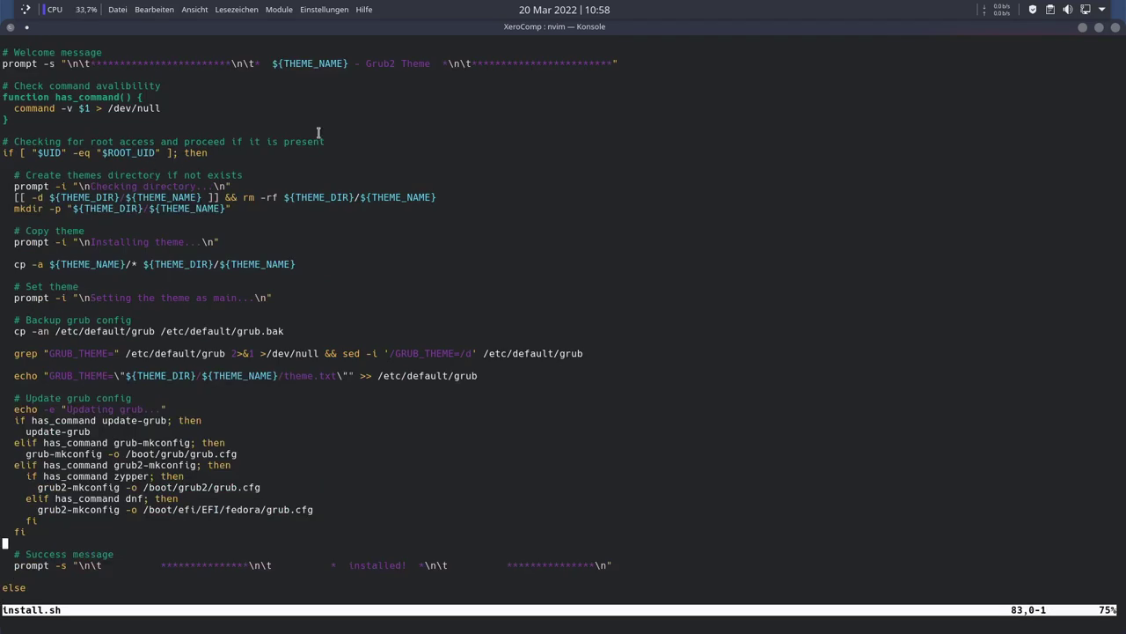
{"action": "key", "text": "j"}
{"action": "key", "text": "j"}
{"action": "key", "text": "j"}
{"action": "key", "text": "j"}
{"action": "key", "text": "j"}
{"action": "key", "text": "j"}
{"action": "key", "text": "j"}
{"action": "key", "text": "j"}
{"action": "key", "text": "j"}
{"action": "key", "text": "j"}
{"action": "key", "text": "j"}
{"action": "key", "text": "j"}
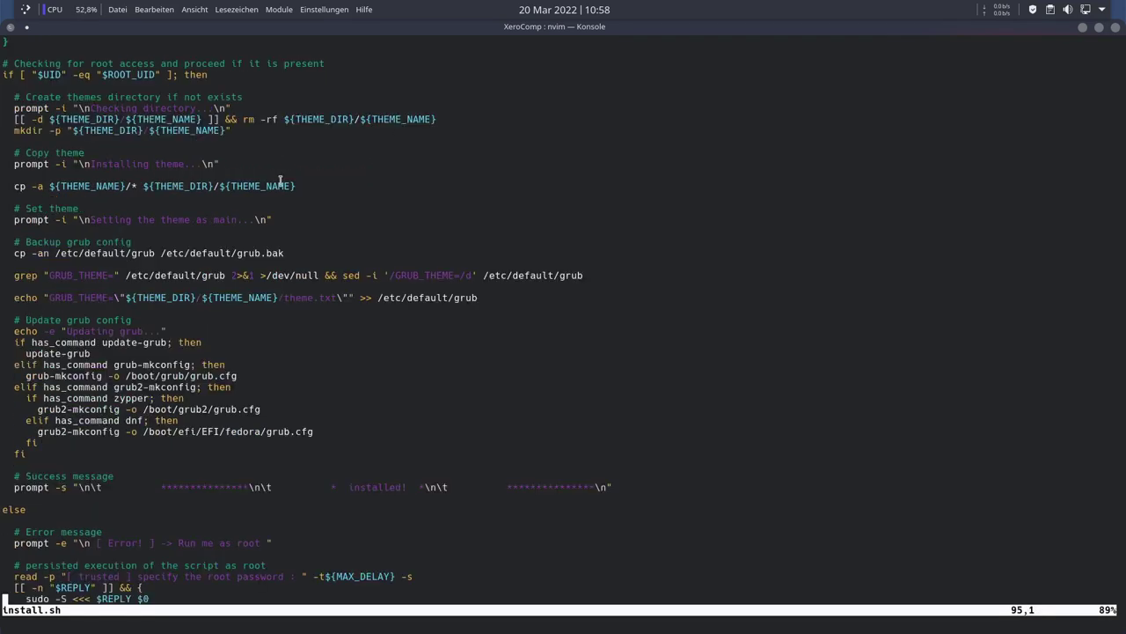
{"action": "key", "text": "j"}
{"action": "key", "text": "j"}
{"action": "key", "text": "j"}
{"action": "key", "text": "j"}
{"action": "key", "text": "j"}
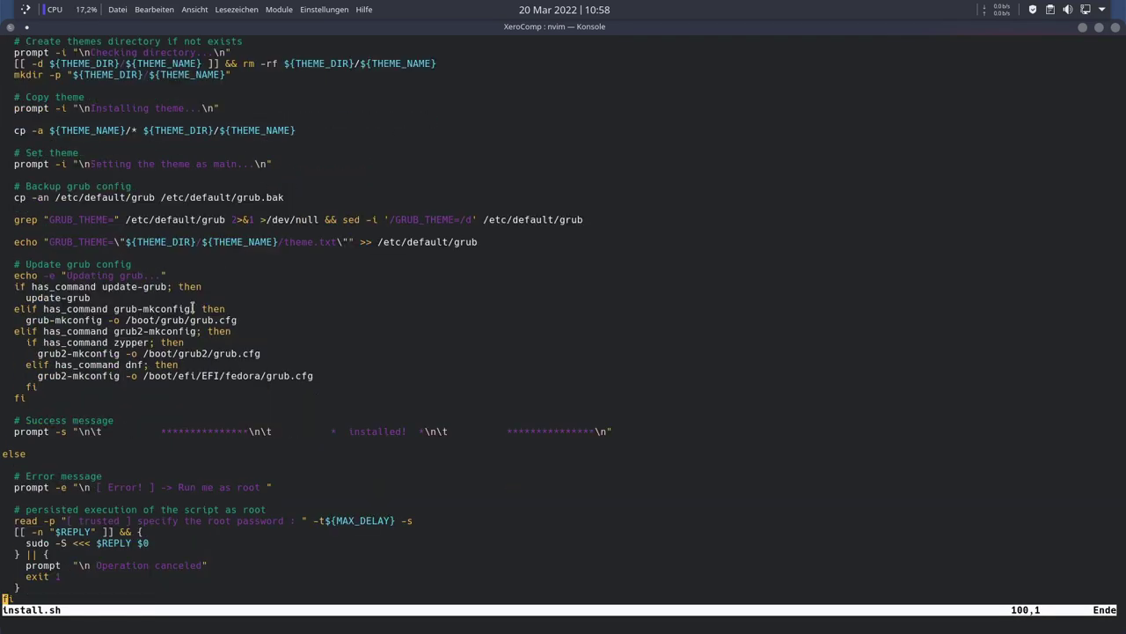
{"action": "left_click_drag", "start_coordinate": [27, 320], "coordinate": [170, 332]}
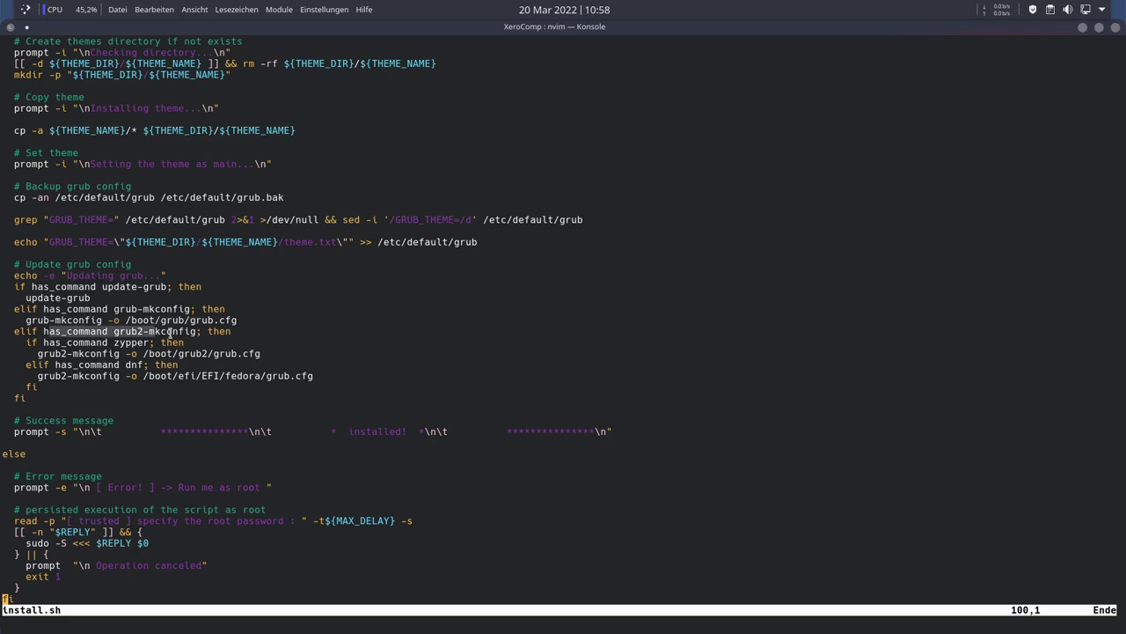
{"action": "left_click", "coordinate": [106, 350]}
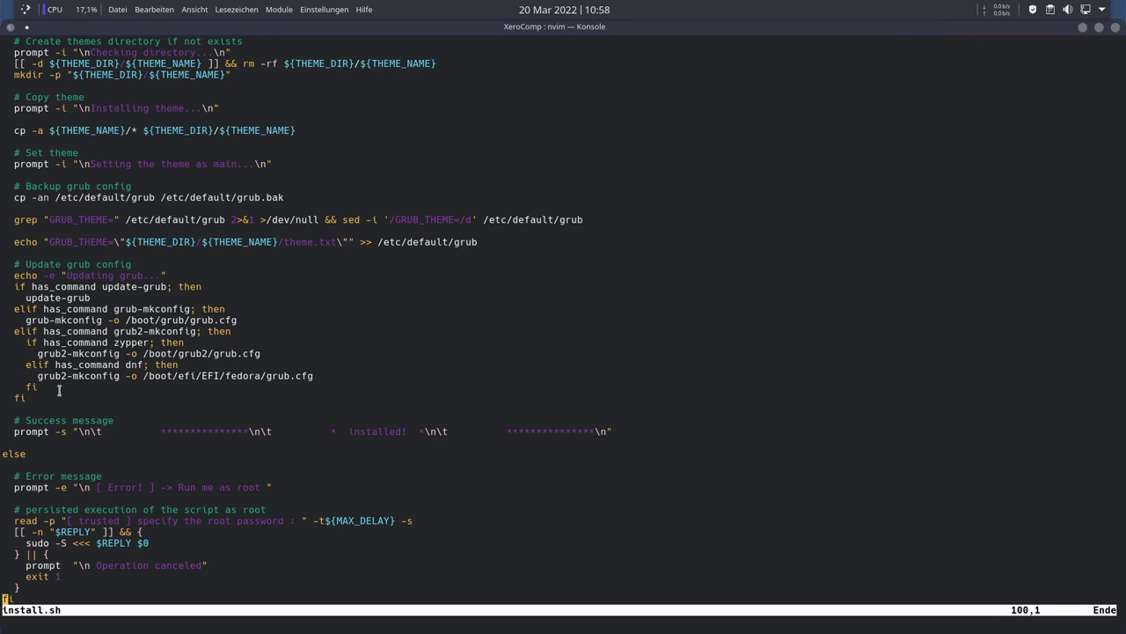
{"action": "double_click", "coordinate": [140, 286]}
{"action": "left_click", "coordinate": [107, 342]}
Step: Read through the script again from the top to the last line, then save and quit with :x
{"action": "key", "text": "g"}
{"action": "key", "text": "g"}
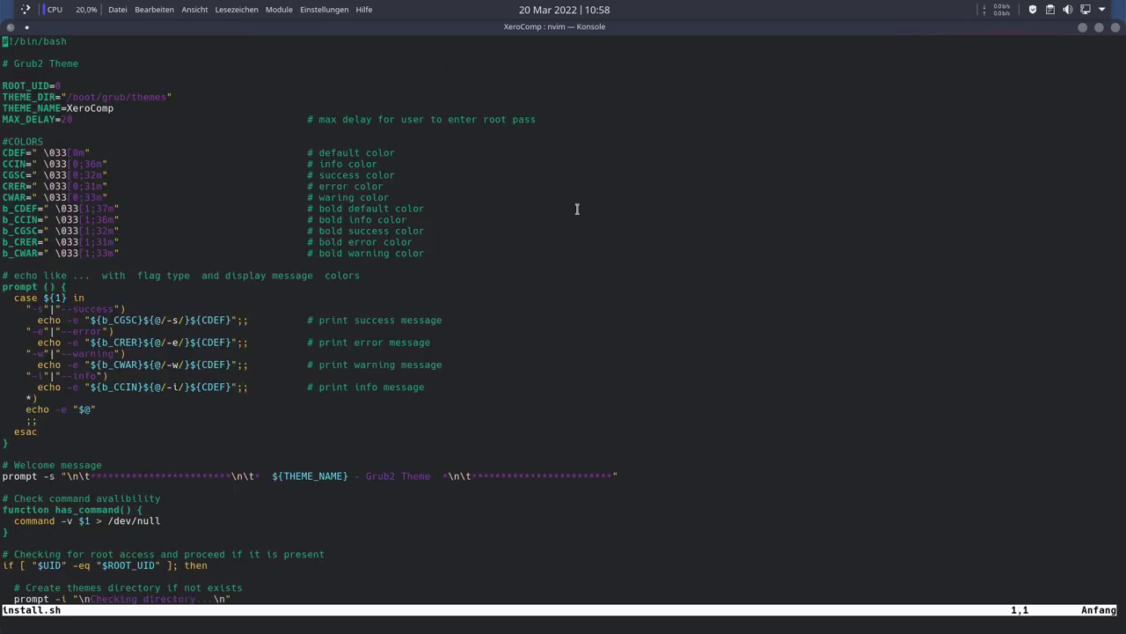
{"action": "key", "text": "j"}
{"action": "key", "text": "j"}
{"action": "key", "text": "j"}
{"action": "key", "text": "j"}
{"action": "key", "text": "j"}
{"action": "key", "text": "j"}
{"action": "key", "text": "j"}
{"action": "key", "text": "j"}
{"action": "key", "text": "j"}
{"action": "key", "text": "j"}
{"action": "key", "text": "j"}
{"action": "key", "text": "j"}
{"action": "key", "text": "j"}
{"action": "key", "text": "j"}
{"action": "key", "text": "j"}
{"action": "key", "text": "j"}
{"action": "key", "text": "j"}
{"action": "key", "text": "j"}
{"action": "key", "text": "j"}
{"action": "key", "text": "j"}
{"action": "key", "text": "j"}
{"action": "key", "text": "j"}
{"action": "key", "text": "j"}
{"action": "key", "text": "j"}
{"action": "key", "text": "j"}
{"action": "key", "text": "j"}
{"action": "key", "text": "j"}
{"action": "key", "text": "j"}
{"action": "key", "text": "j"}
{"action": "key", "text": "j"}
{"action": "key", "text": "j"}
{"action": "key", "text": "j"}
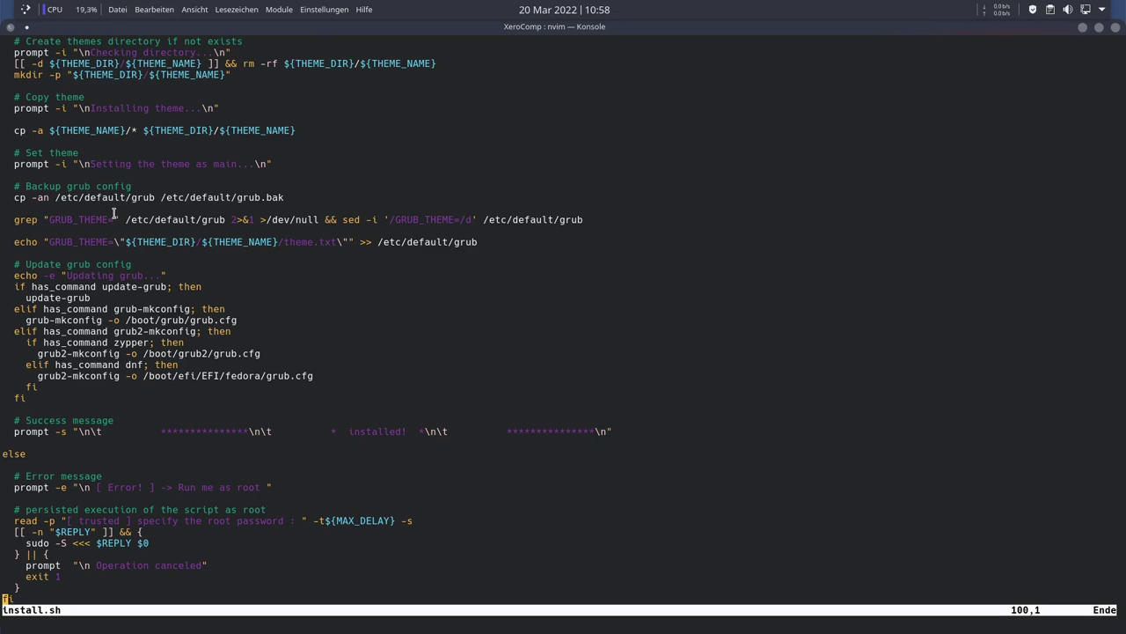
{"action": "key", "text": "k"}
{"action": "key", "text": "k"}
{"action": "key", "text": "k"}
{"action": "key", "text": "k"}
{"action": "key", "text": "k"}
{"action": "key", "text": "k"}
{"action": "key", "text": "k"}
{"action": "key", "text": "k"}
{"action": "key", "text": "k"}
{"action": "key", "text": "k"}
{"action": "key", "text": "k"}
{"action": "key", "text": "k"}
{"action": "key", "text": "k"}
{"action": "key", "text": "k"}
{"action": "key", "text": "k"}
{"action": "key", "text": "k"}
{"action": "key", "text": "k"}
{"action": "key", "text": "k"}
{"action": "key", "text": "k"}
{"action": "key", "text": "k"}
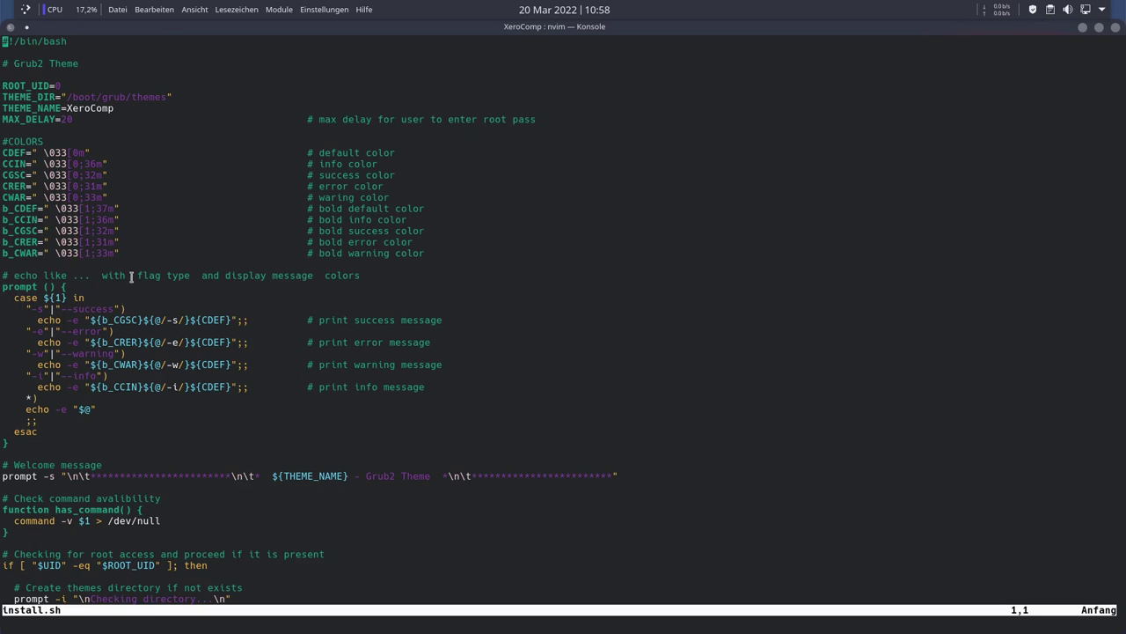
{"action": "key", "text": "shift+l"}
{"action": "key", "text": "j"}
{"action": "key", "text": "j"}
{"action": "key", "text": "j"}
{"action": "key", "text": "j"}
{"action": "key", "text": "j"}
{"action": "key", "text": "j"}
{"action": "key", "text": "j"}
{"action": "key", "text": "j"}
{"action": "key", "text": "j"}
{"action": "key", "text": "j"}
{"action": "key", "text": "j"}
{"action": "key", "text": "j"}
{"action": "key", "text": "j"}
{"action": "key", "text": "j"}
{"action": "key", "text": "j"}
{"action": "key", "text": "j"}
{"action": "key", "text": "j"}
{"action": "key", "text": "j"}
{"action": "key", "text": "j"}
{"action": "key", "text": "j"}
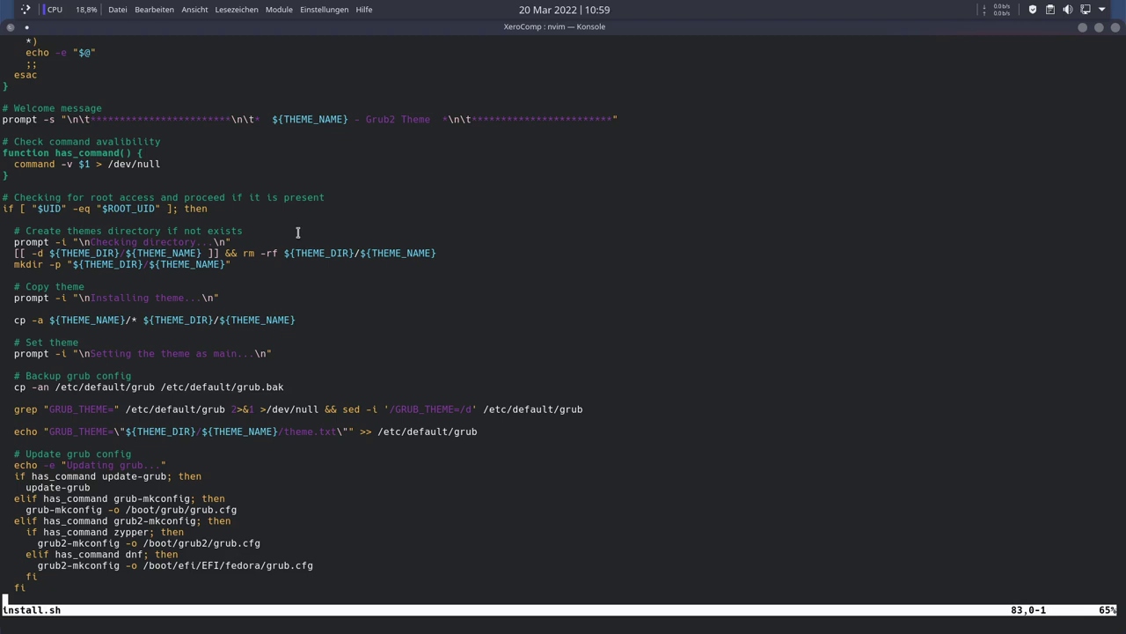
{"action": "key", "text": "j"}
{"action": "key", "text": "j"}
{"action": "key", "text": "j"}
{"action": "key", "text": "j"}
{"action": "key", "text": "j"}
{"action": "key", "text": "j"}
{"action": "key", "text": "j"}
{"action": "key", "text": "j"}
{"action": "key", "text": "j"}
{"action": "key", "text": "j"}
{"action": "key", "text": "j"}
{"action": "key", "text": "j"}
{"action": "key", "text": "j"}
{"action": "key", "text": "j"}
{"action": "key", "text": "j"}
{"action": "key", "text": "j"}
{"action": "key", "text": "j"}
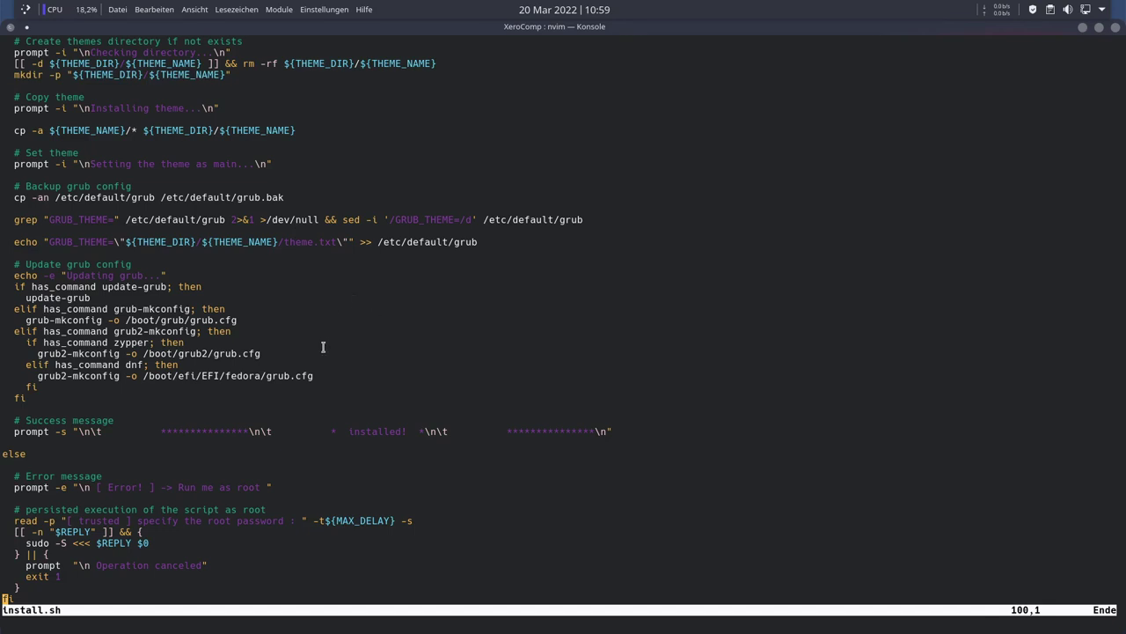
{"action": "type", "text": ":x"}
{"action": "key", "text": "Return"}
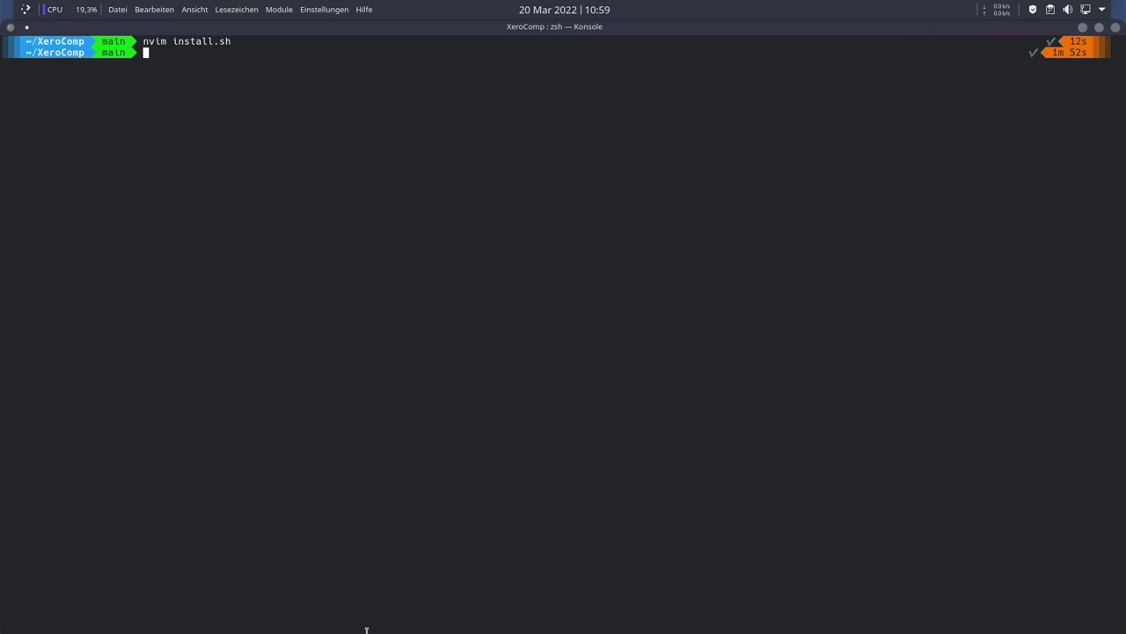
Step: Bring Falkon forward on the TechXero/XeroComp page, dismiss the Code dropdown, and scroll the README
{"action": "mouse_move", "coordinate": [636, 626]}
{"action": "left_click", "coordinate": [499, 613]}
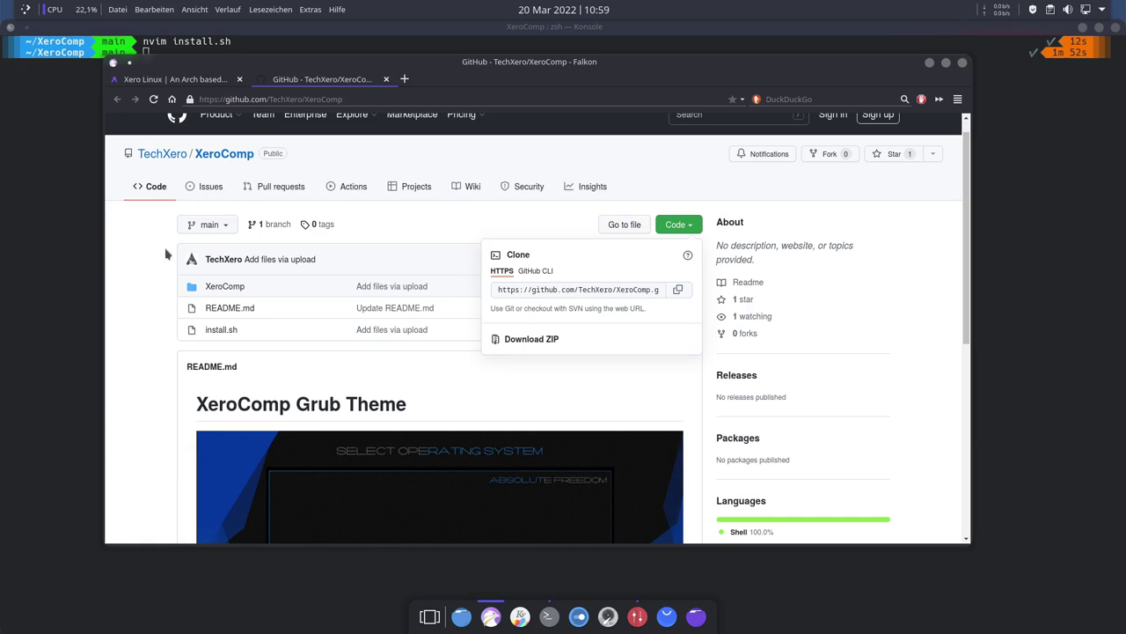
{"action": "left_click", "coordinate": [173, 311]}
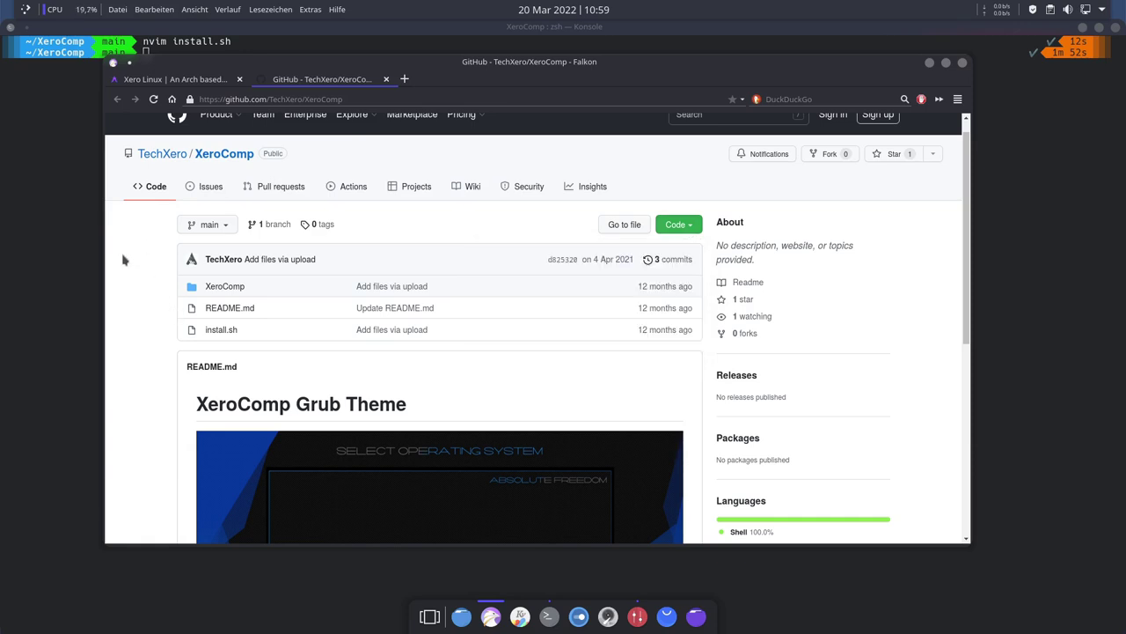
{"action": "scroll", "coordinate": [146, 302], "scroll_direction": "down", "scroll_amount": 2}
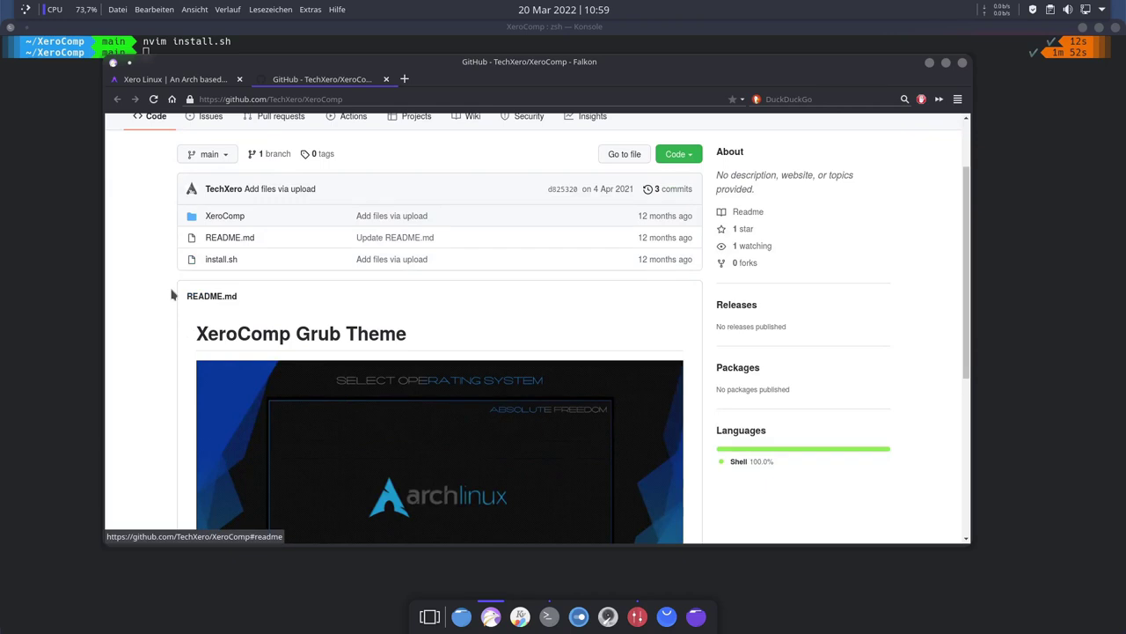
{"action": "scroll", "coordinate": [163, 293], "scroll_direction": "up", "scroll_amount": 2}
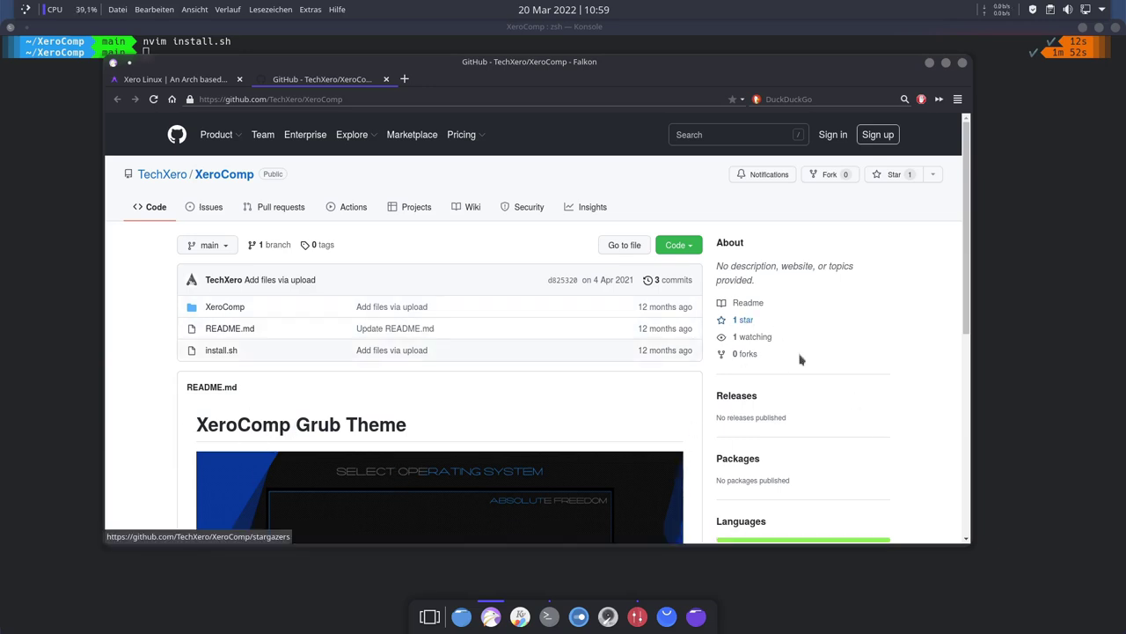
Step: Back in Konsole, make install.sh executable with chmod +x and confirm its permissions with ls -la
{"action": "key", "text": "alt+Tab"}
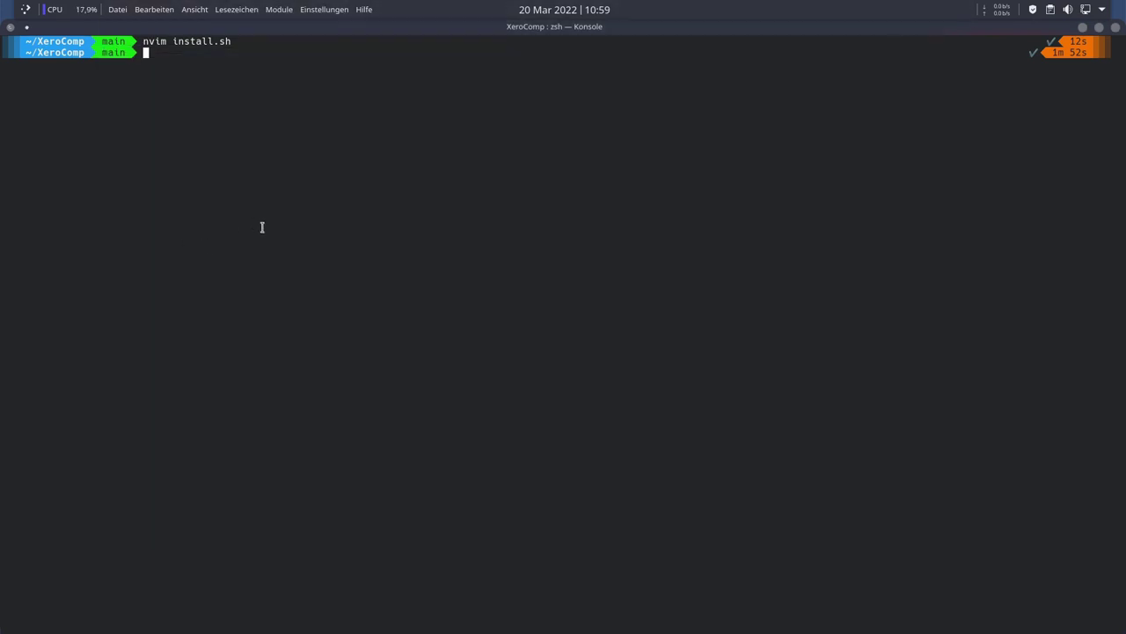
{"action": "type", "text": "chmod -+x"}
{"action": "key", "text": "Left"}
{"action": "key", "text": "Left"}
{"action": "key", "text": "BackSpace"}
{"action": "key", "text": "End"}
{"action": "type", "text": "ins"}
{"action": "key", "text": "Tab"}
{"action": "key", "text": "Return"}
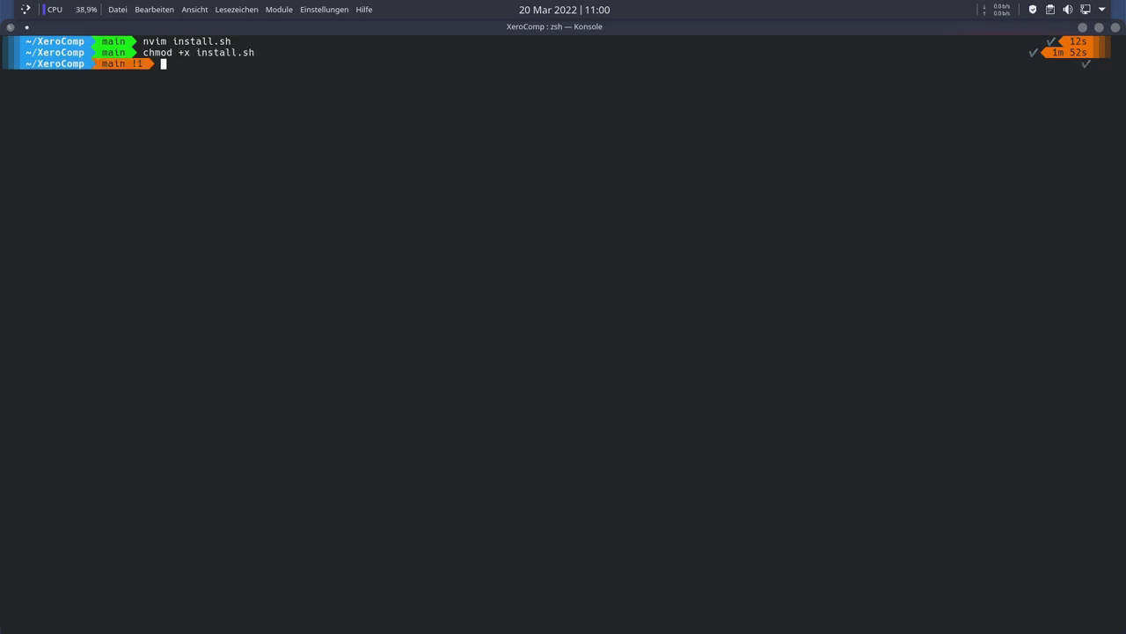
{"action": "type", "text": "ls -la"}
{"action": "key", "text": "Return"}
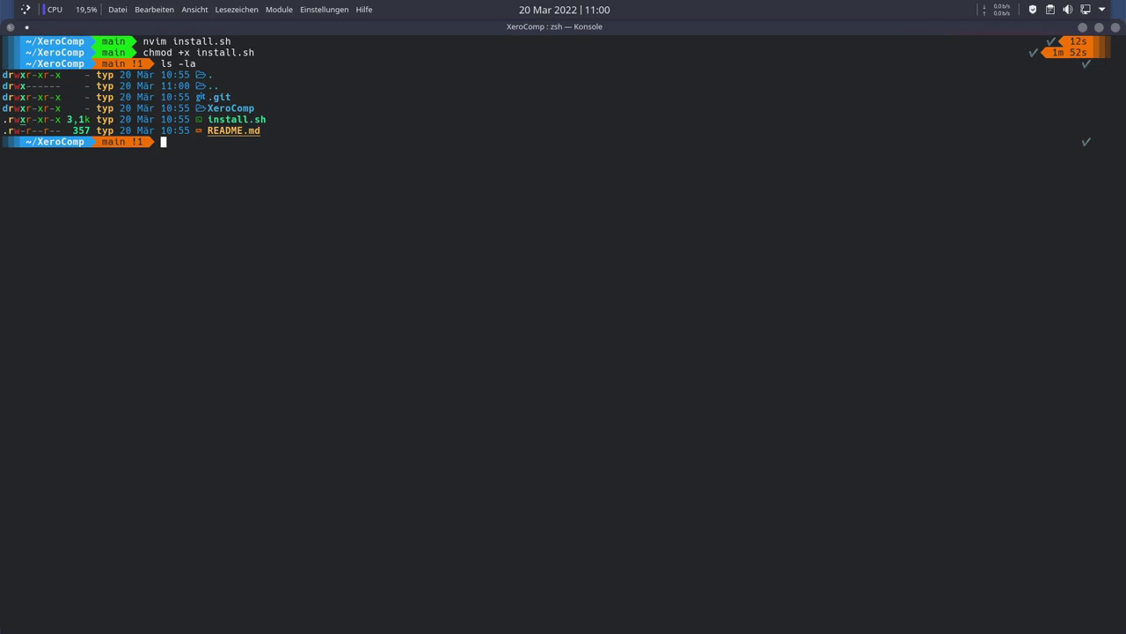
Step: Run ./install.sh, submit the root password, and clear the terminal once it finishes
{"action": "type", "text": "./inst"}
{"action": "key", "text": "Tab"}
{"action": "key", "text": "Return"}
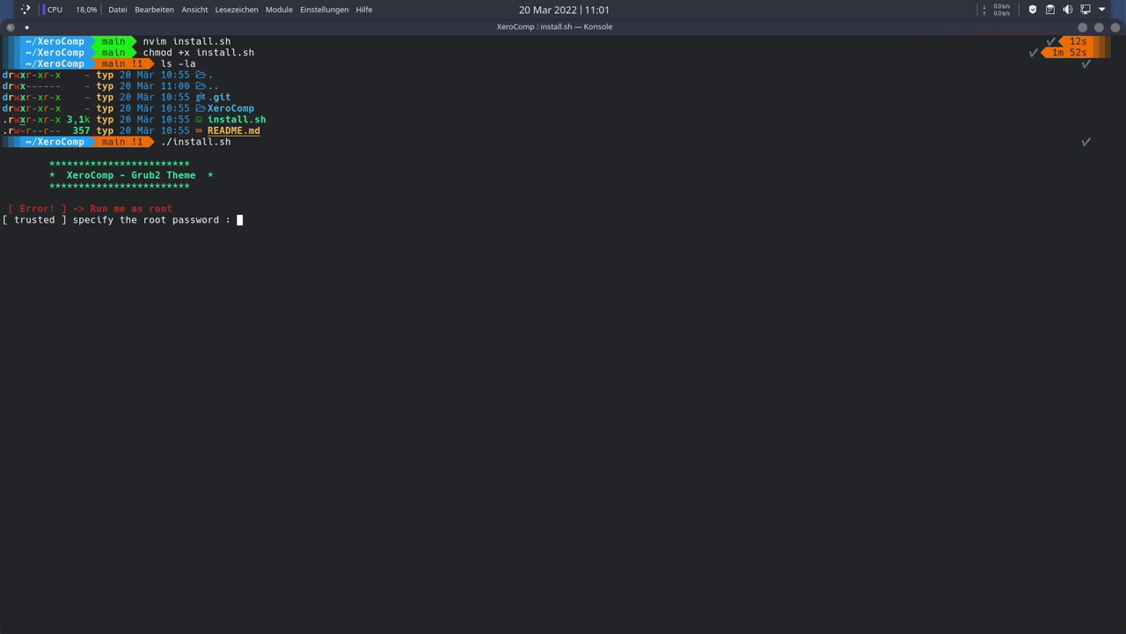
{"action": "key", "text": "Return"}
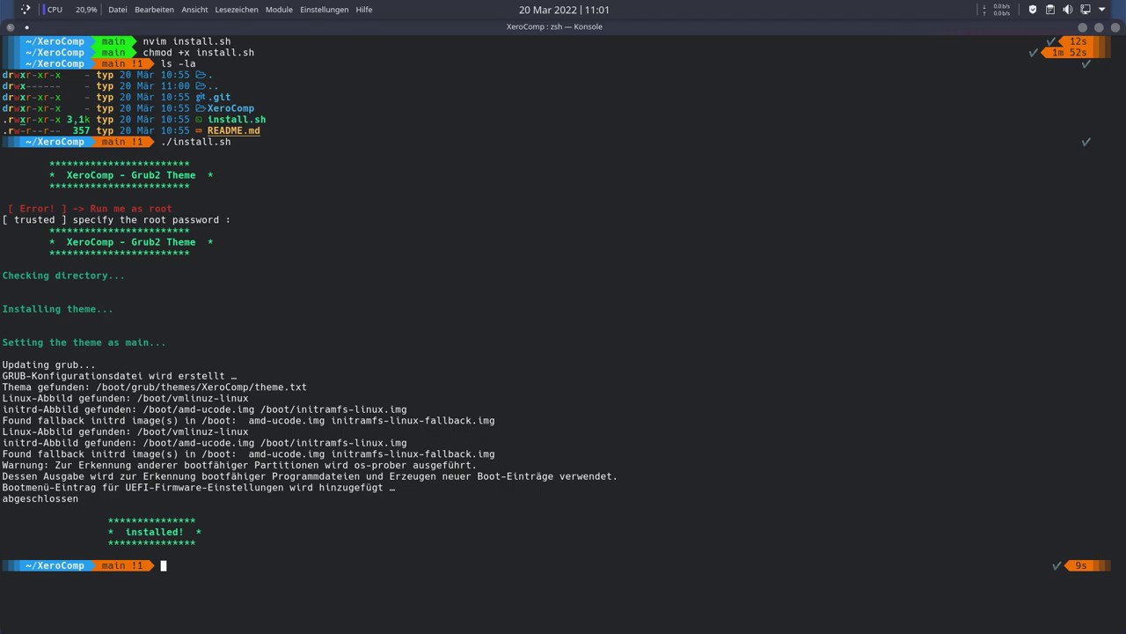
{"action": "key", "text": "ctrl+l"}
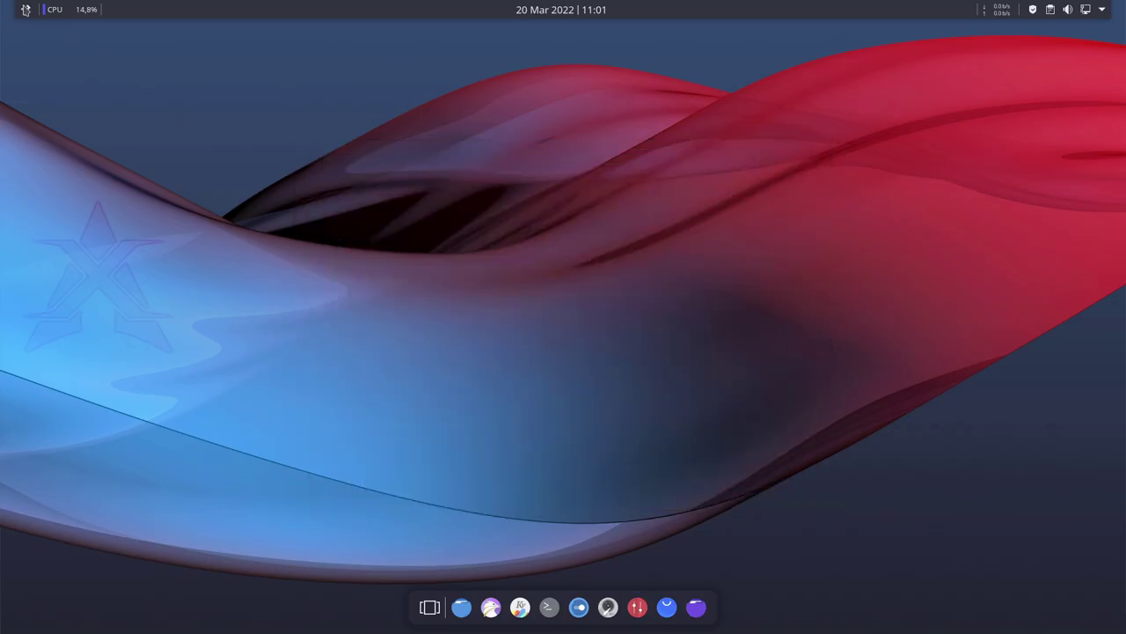
Step: Restart the VM via Neu starten in the application launcher and confirm with OK
{"action": "left_click", "coordinate": [26, 10]}
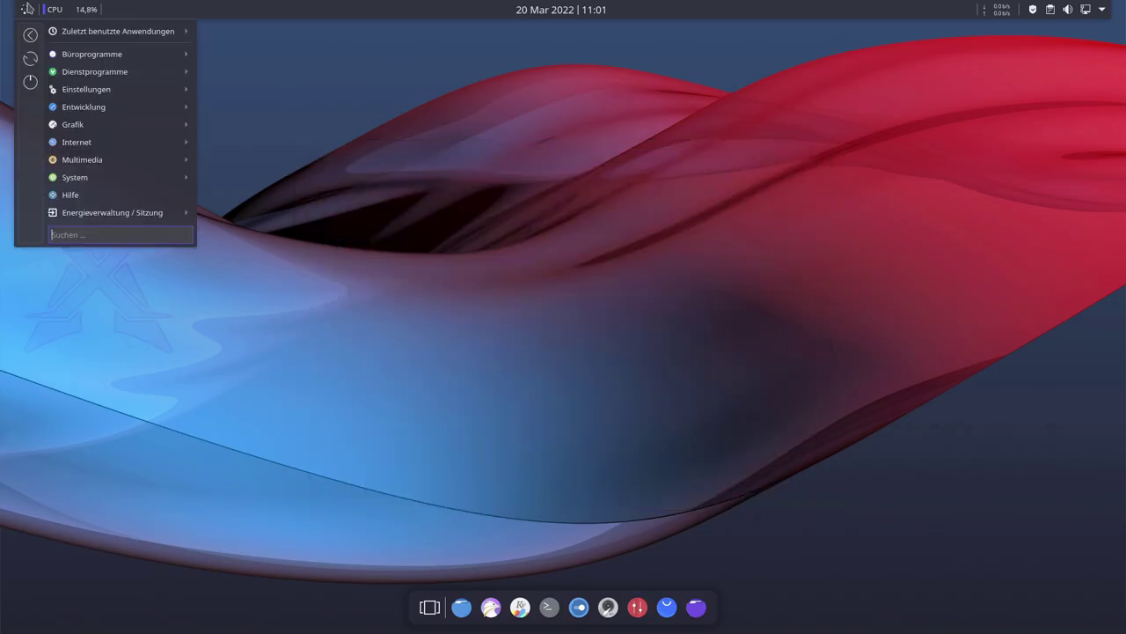
{"action": "left_click", "coordinate": [31, 61]}
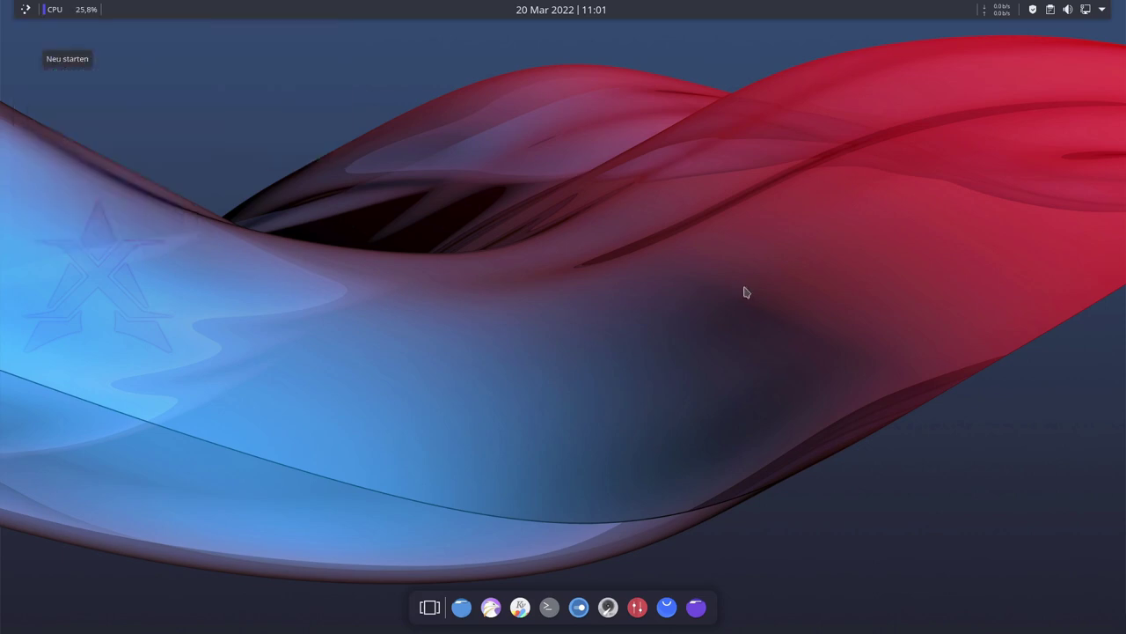
{"action": "left_click", "coordinate": [527, 449]}
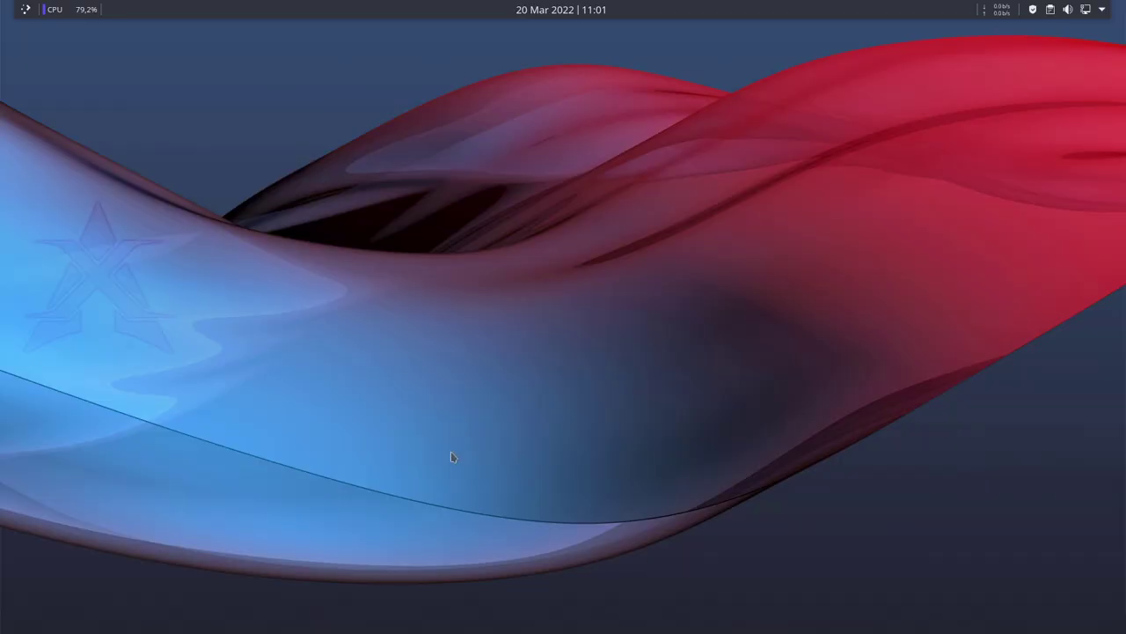
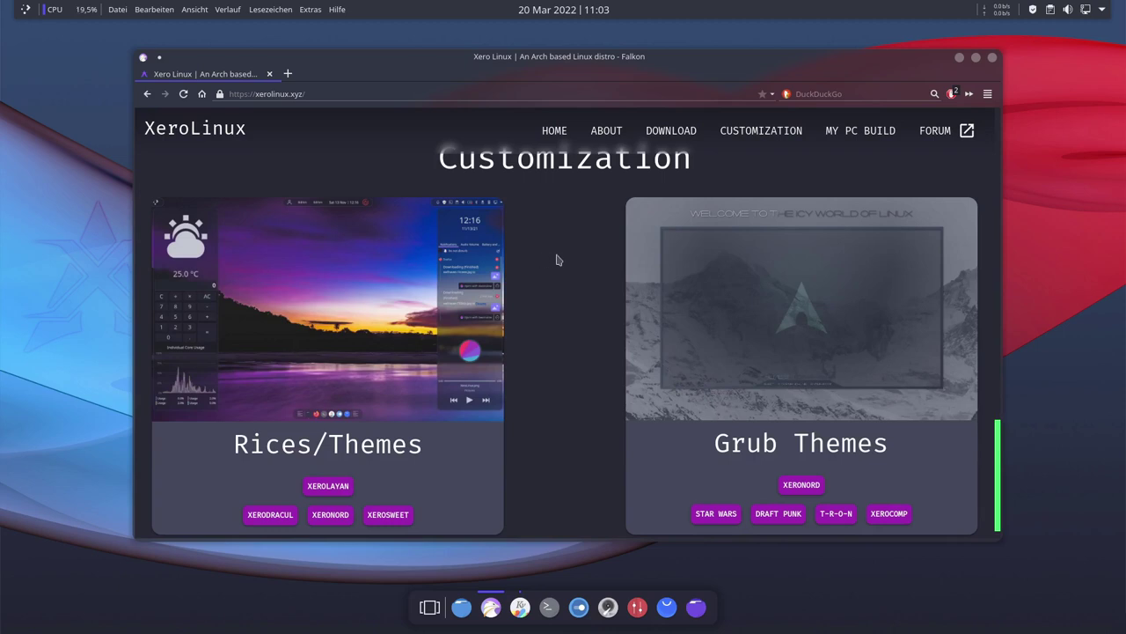
Step: Maximize Falkon, preview the XeroLayan rice, then open XeroDracul's installation guide on GitHub
{"action": "left_click", "coordinate": [977, 59]}
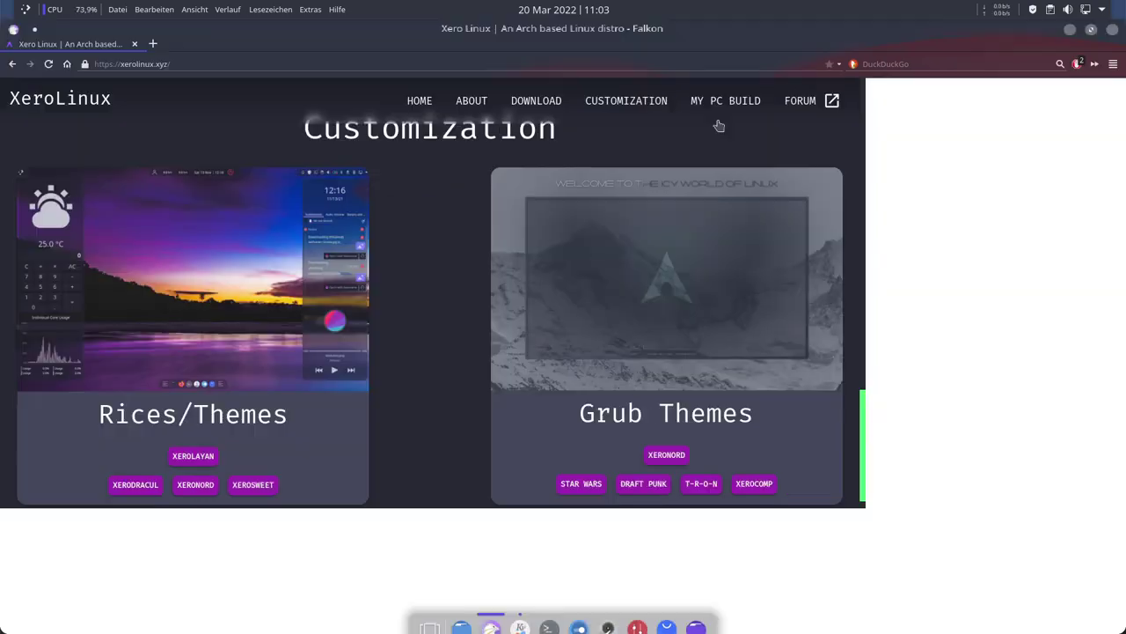
{"action": "left_click", "coordinate": [194, 555]}
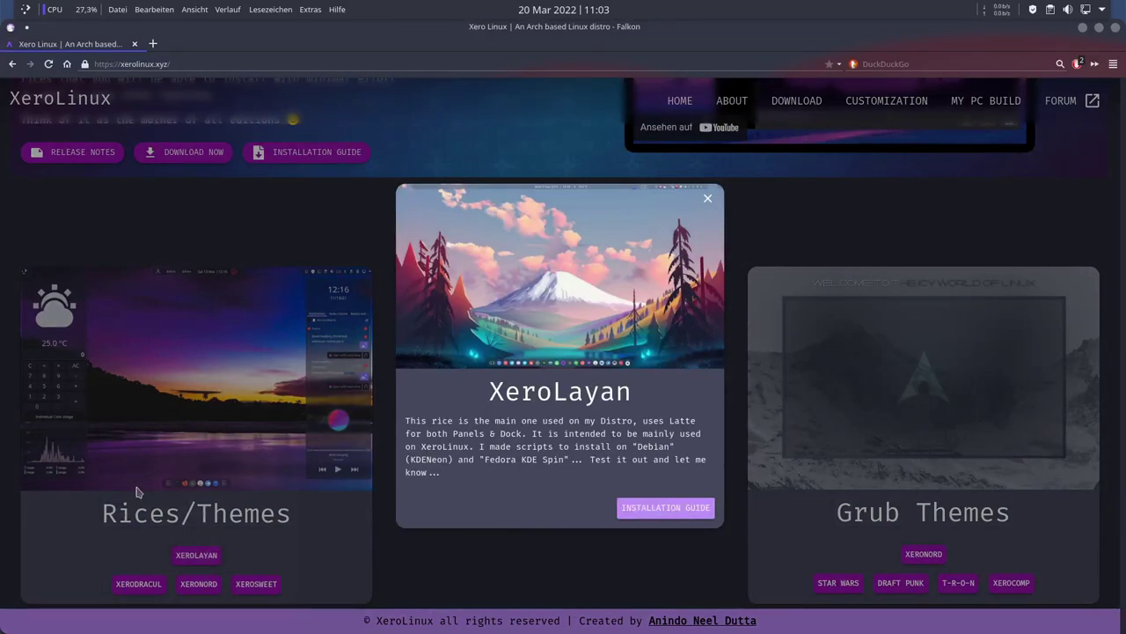
{"action": "left_click", "coordinate": [302, 419]}
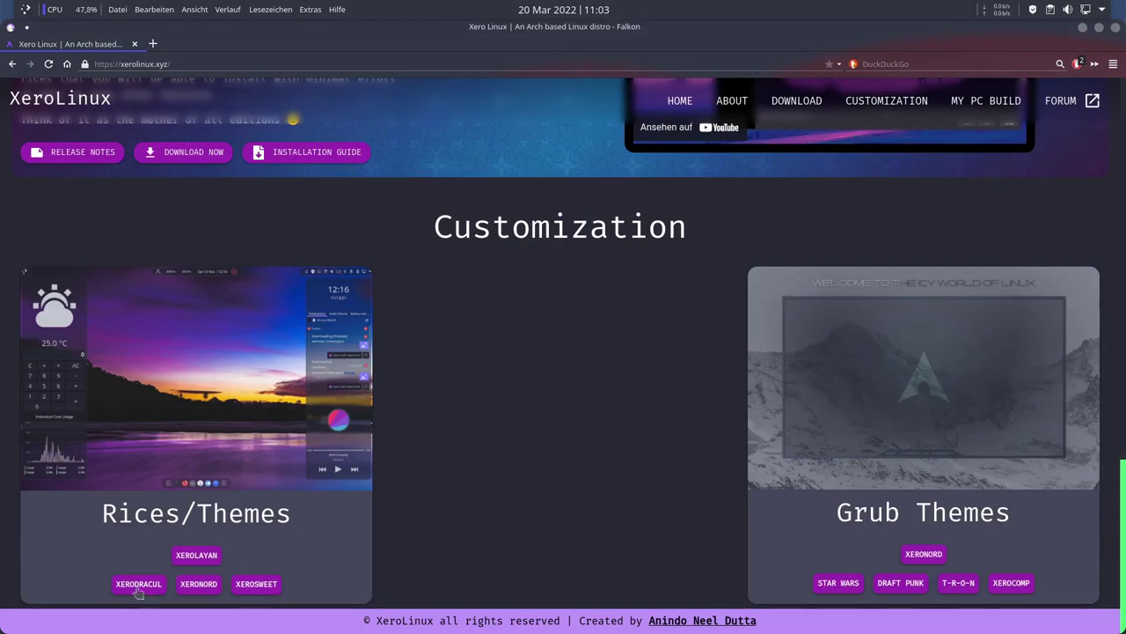
{"action": "left_click", "coordinate": [138, 592]}
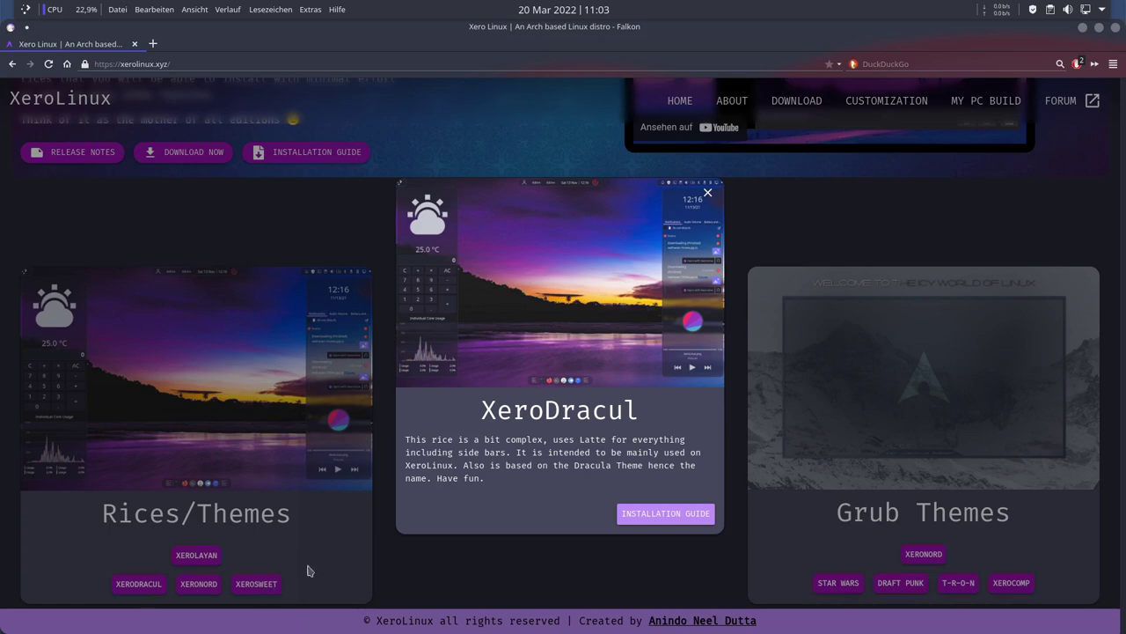
{"action": "left_click", "coordinate": [666, 515]}
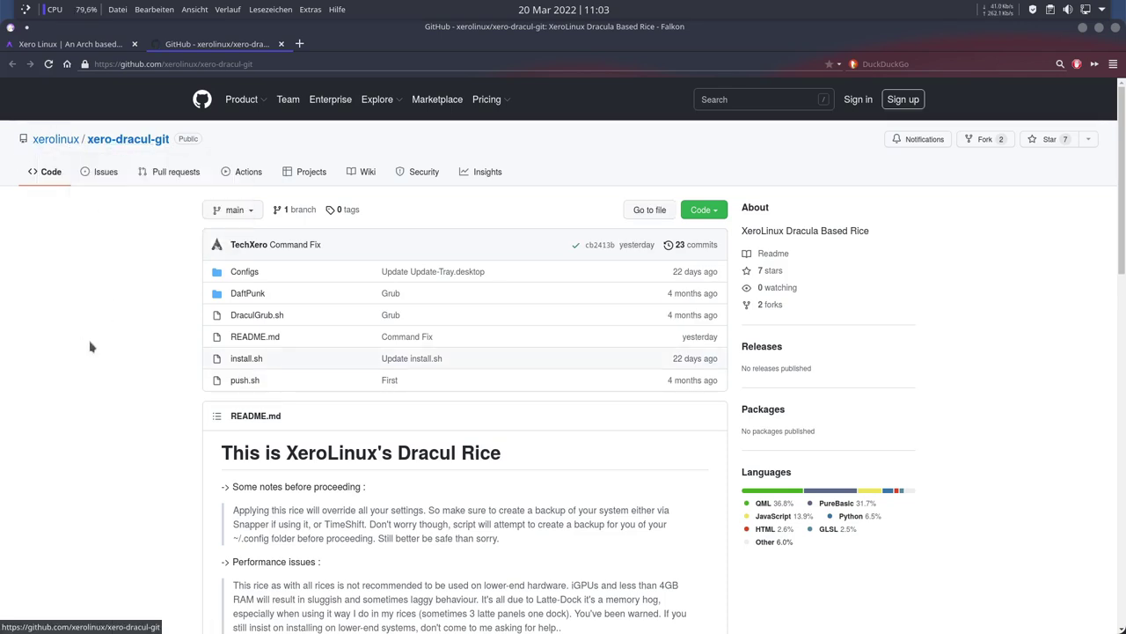
Step: Scroll down the xero-dracul-git README, highlighting parts of the backup warning text
{"action": "scroll", "coordinate": [114, 349], "scroll_direction": "down", "scroll_amount": 4}
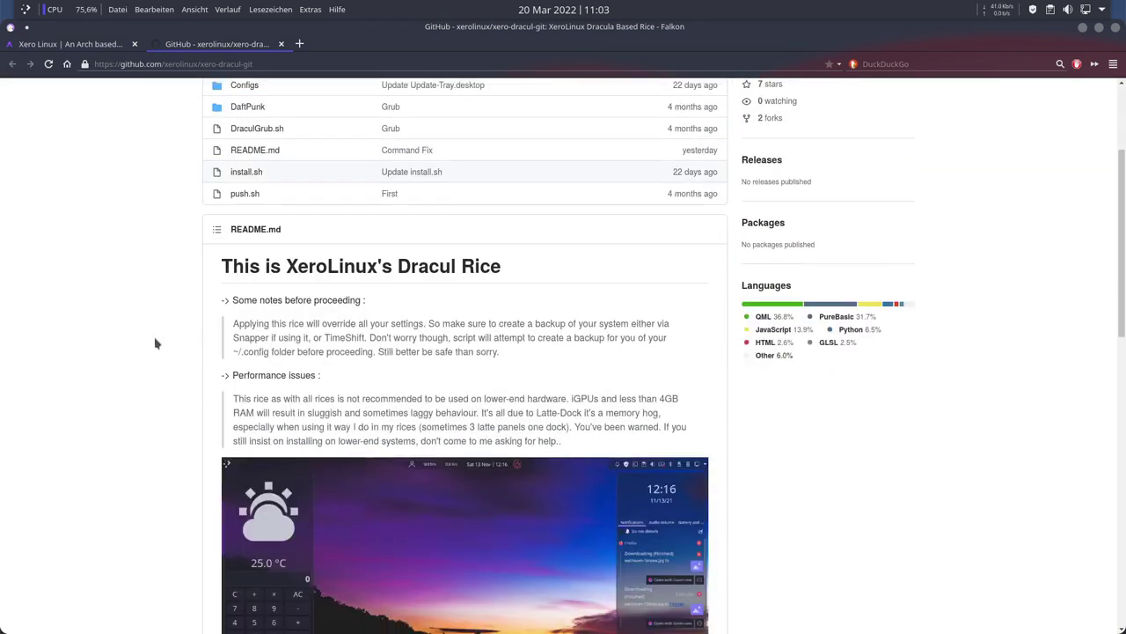
{"action": "scroll", "coordinate": [155, 343], "scroll_direction": "down", "scroll_amount": 2}
{"action": "scroll", "coordinate": [343, 255], "scroll_direction": "down", "scroll_amount": 3}
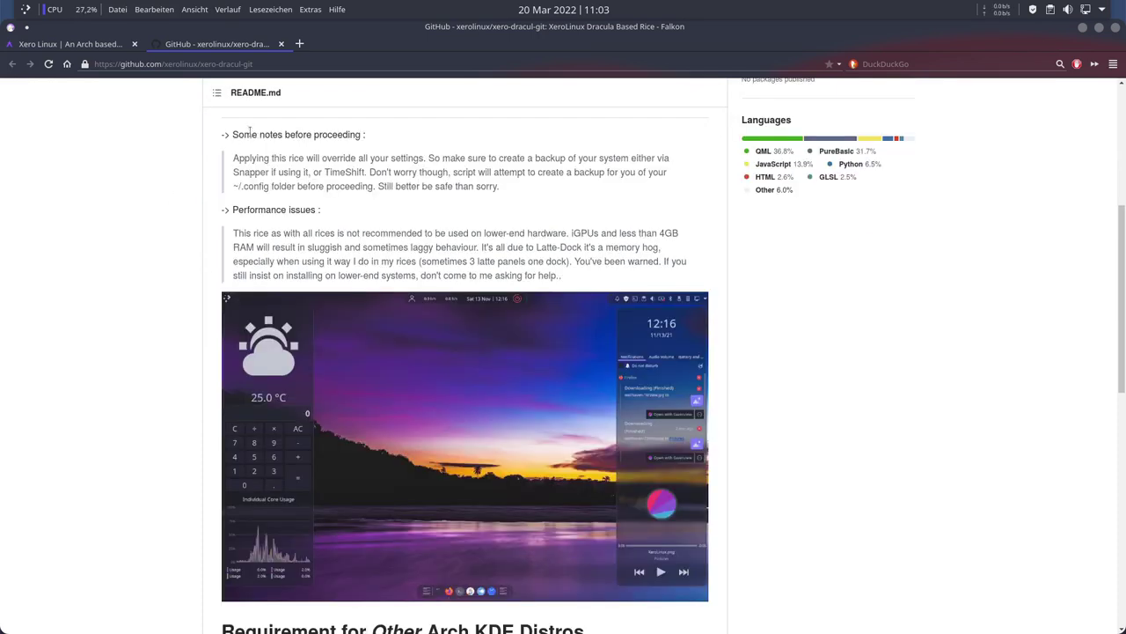
{"action": "left_click_drag", "start_coordinate": [231, 134], "coordinate": [343, 159]}
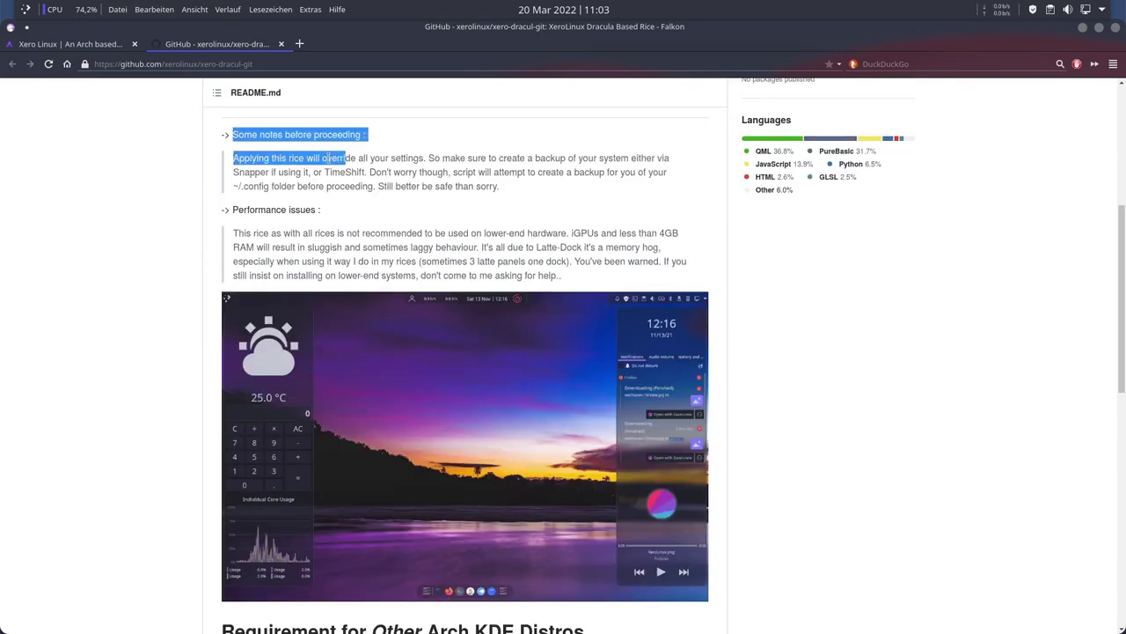
{"action": "left_click", "coordinate": [357, 162]}
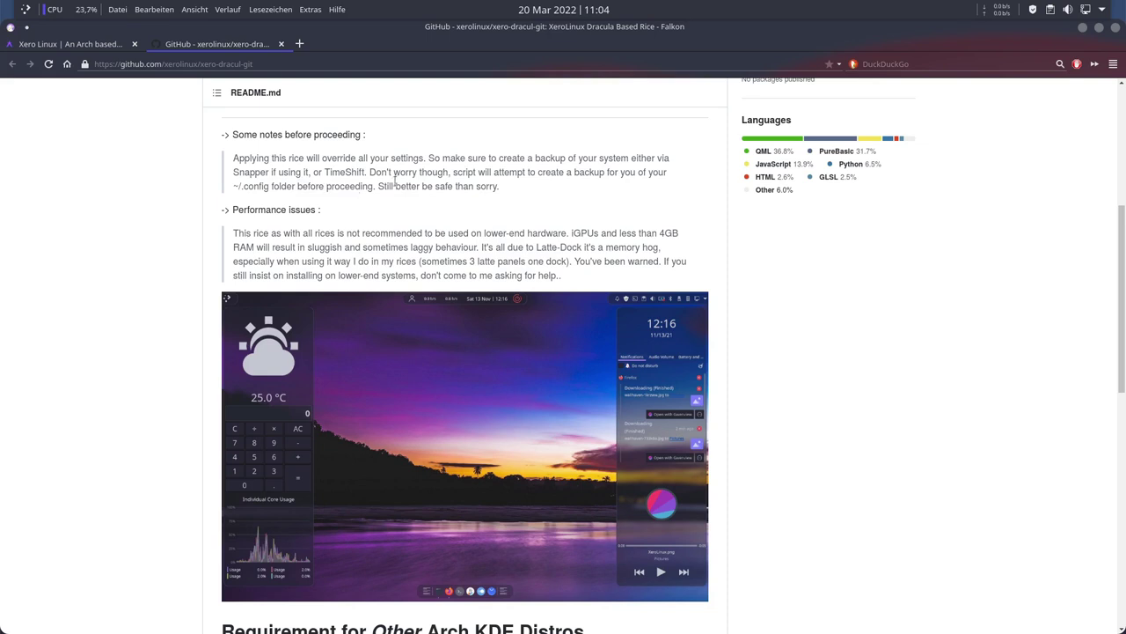
{"action": "left_click_drag", "start_coordinate": [387, 182], "coordinate": [472, 173]}
{"action": "left_click", "coordinate": [486, 186]}
{"action": "double_click", "coordinate": [487, 186]}
{"action": "left_click", "coordinate": [460, 203]}
Step: Scroll to the Installation section and select the whole git clone command line
{"action": "scroll", "coordinate": [156, 232], "scroll_direction": "down", "scroll_amount": 2}
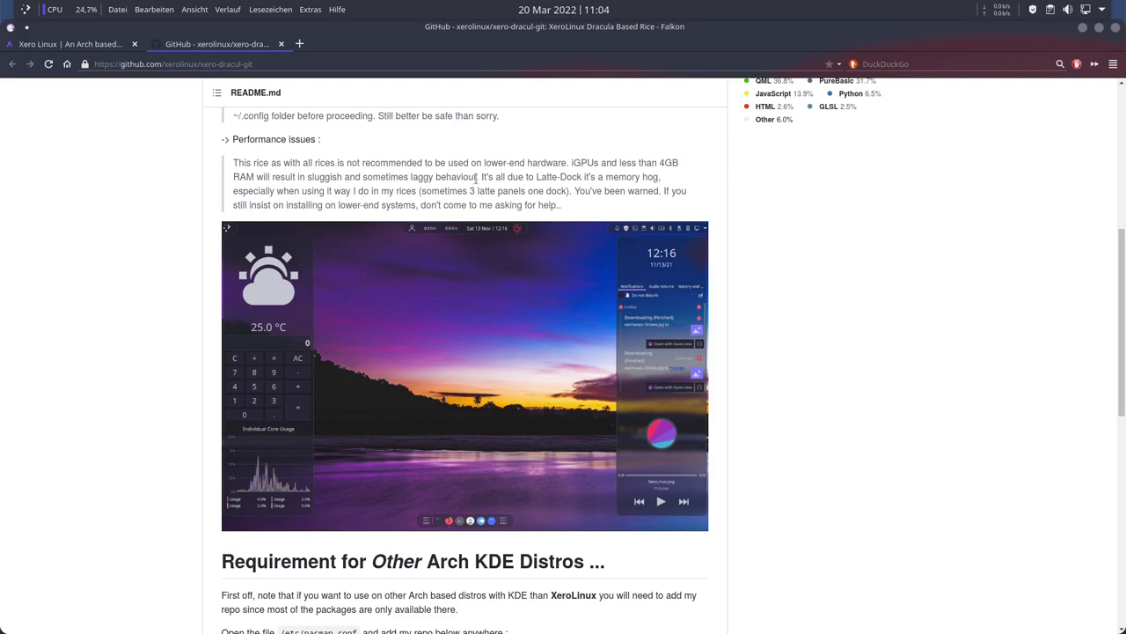
{"action": "scroll", "coordinate": [476, 177], "scroll_direction": "down", "scroll_amount": 7}
{"action": "triple_click", "coordinate": [244, 248]}
{"action": "key", "text": "ctrl+c"}
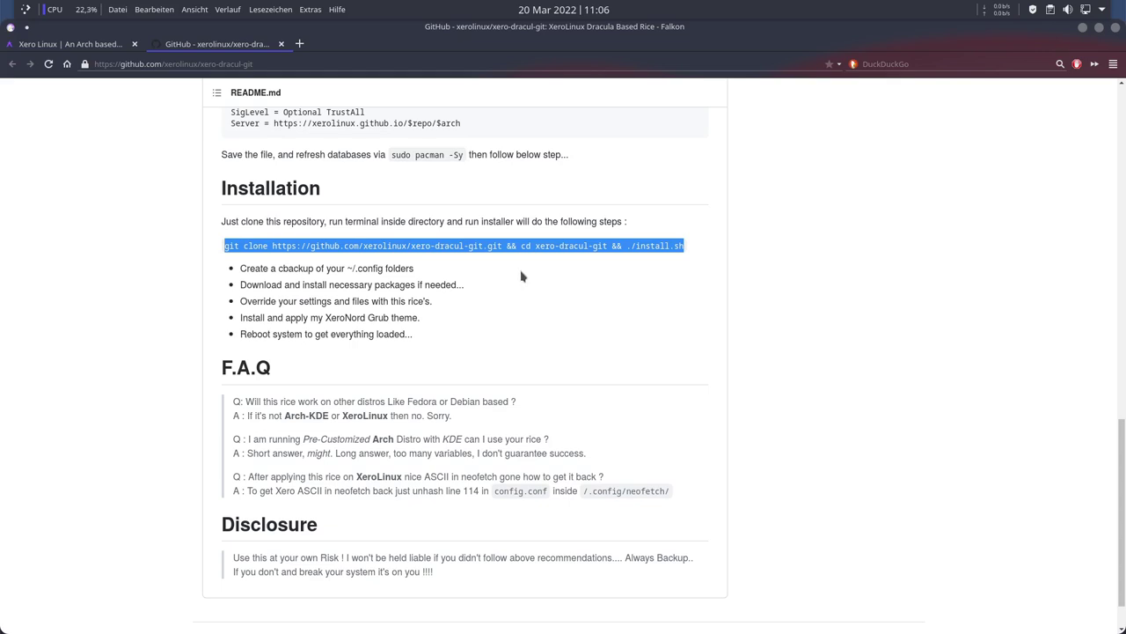
Step: Launch Konsole from the dock, maximize it and switch to another colour profile
{"action": "mouse_move", "coordinate": [384, 621]}
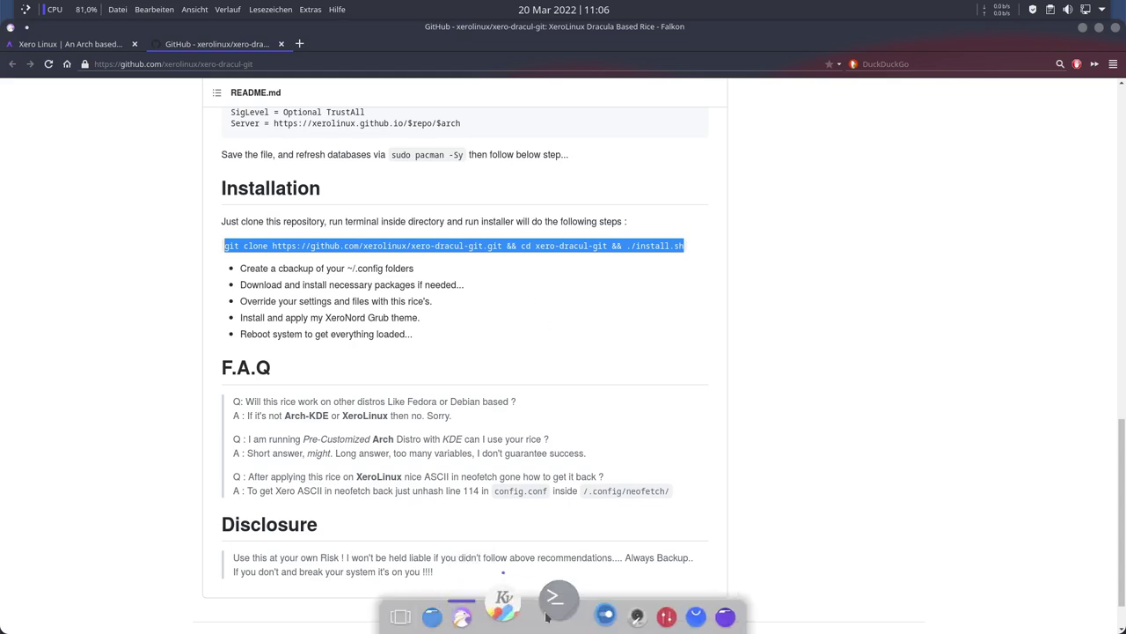
{"action": "left_click", "coordinate": [574, 616]}
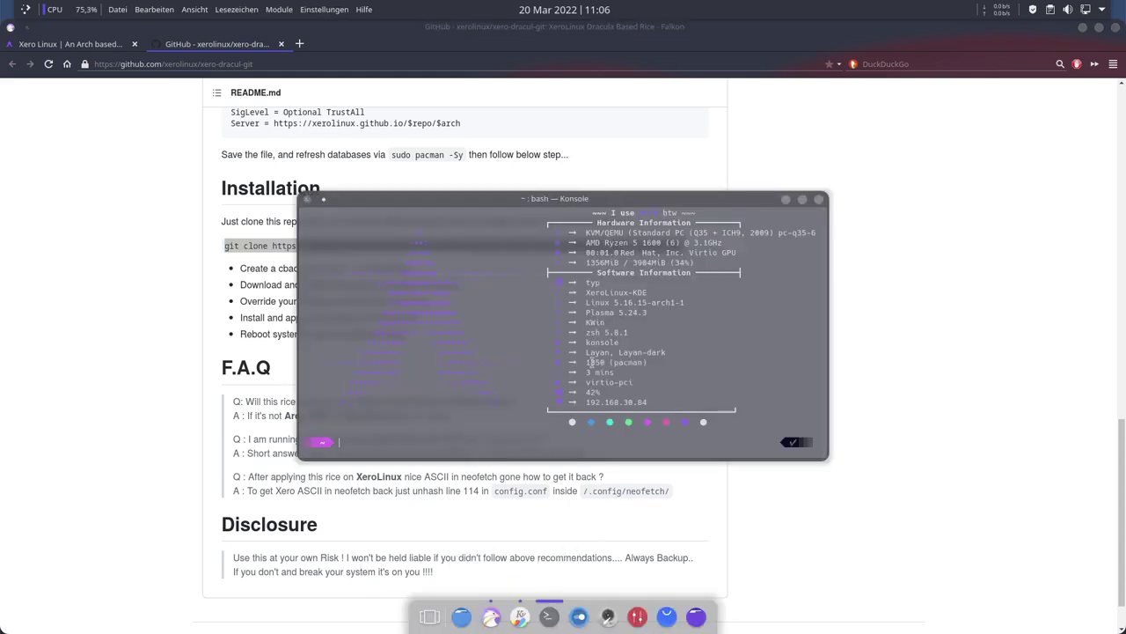
{"action": "left_click", "coordinate": [801, 201]}
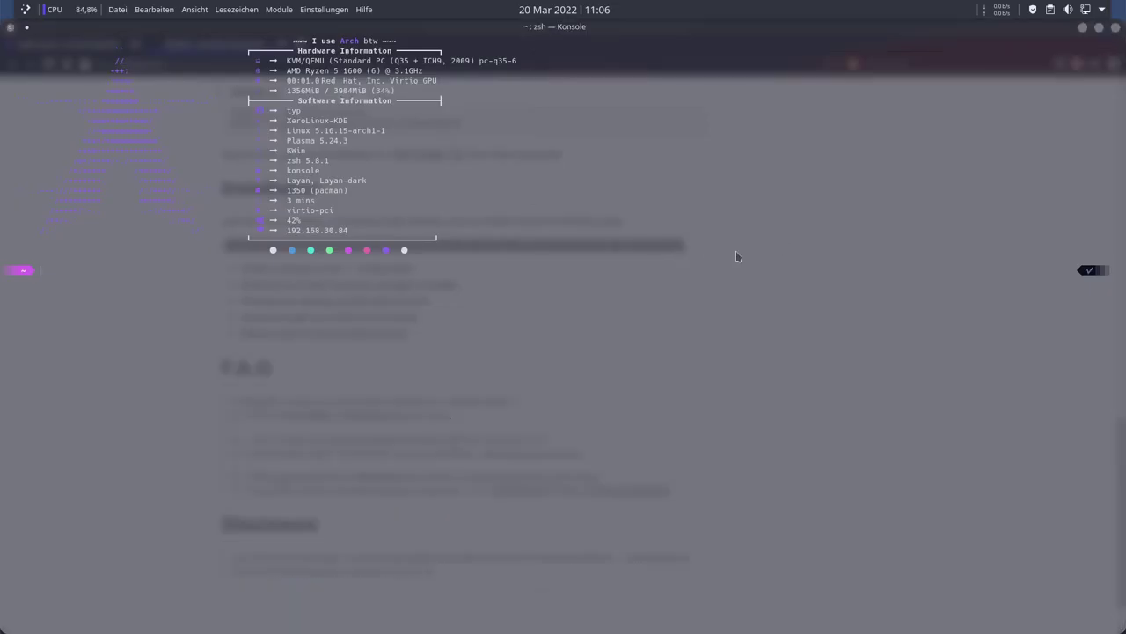
{"action": "right_click", "coordinate": [737, 252]}
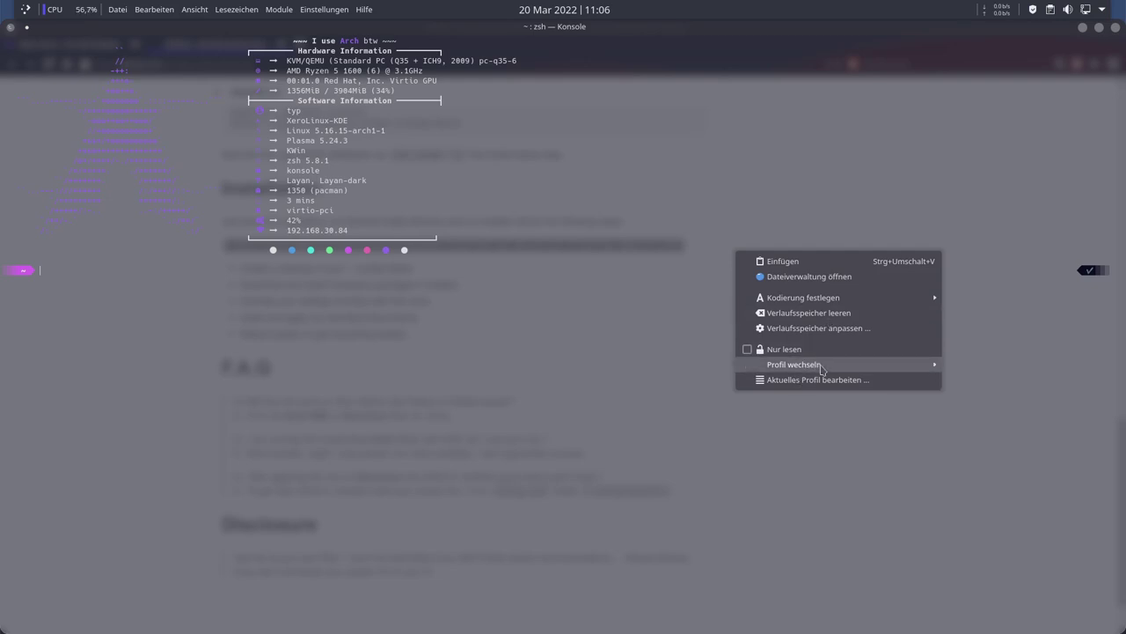
{"action": "mouse_move", "coordinate": [821, 367]}
{"action": "left_click", "coordinate": [982, 369]}
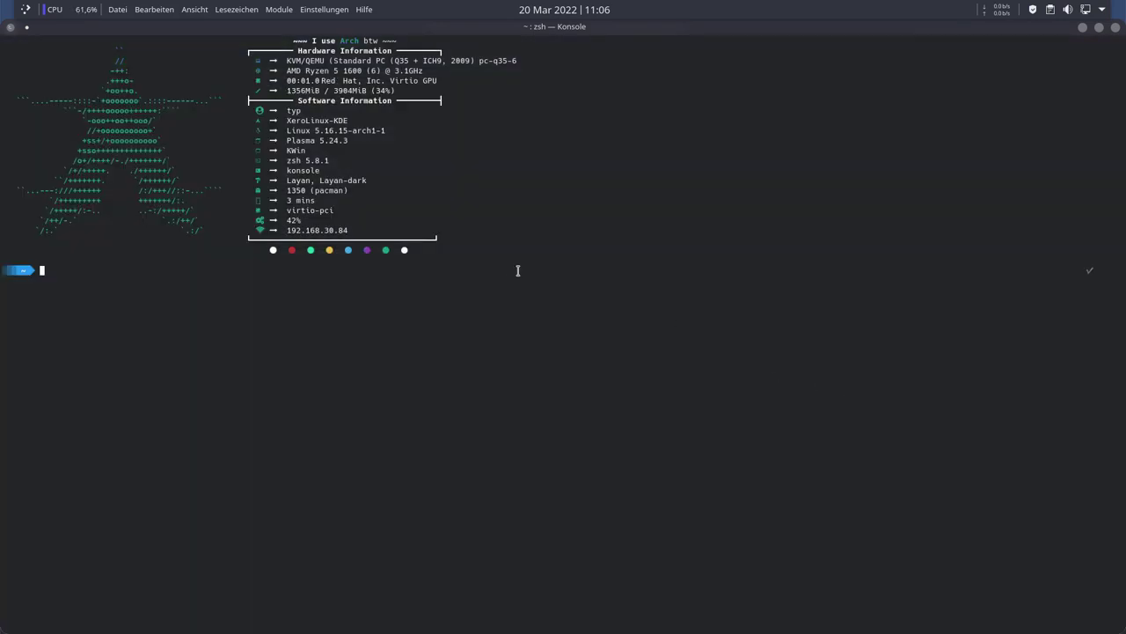
Step: Paste and run the git clone install command, enlarge the text, and enter the sudo password
{"action": "key", "text": "ctrl+shift+v"}
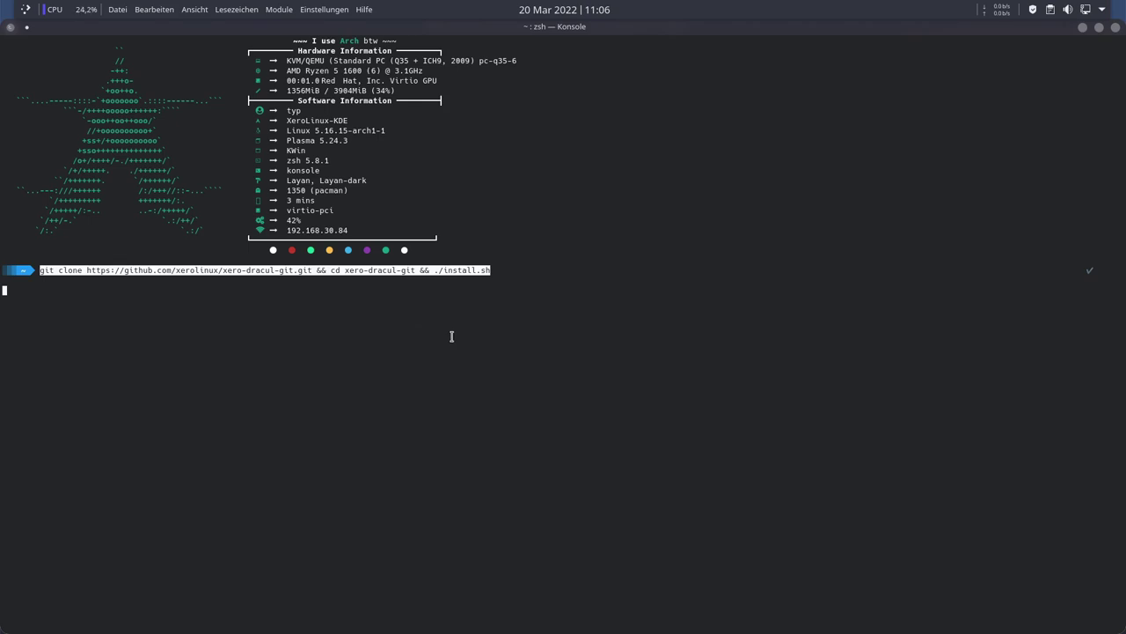
{"action": "key", "text": "Return"}
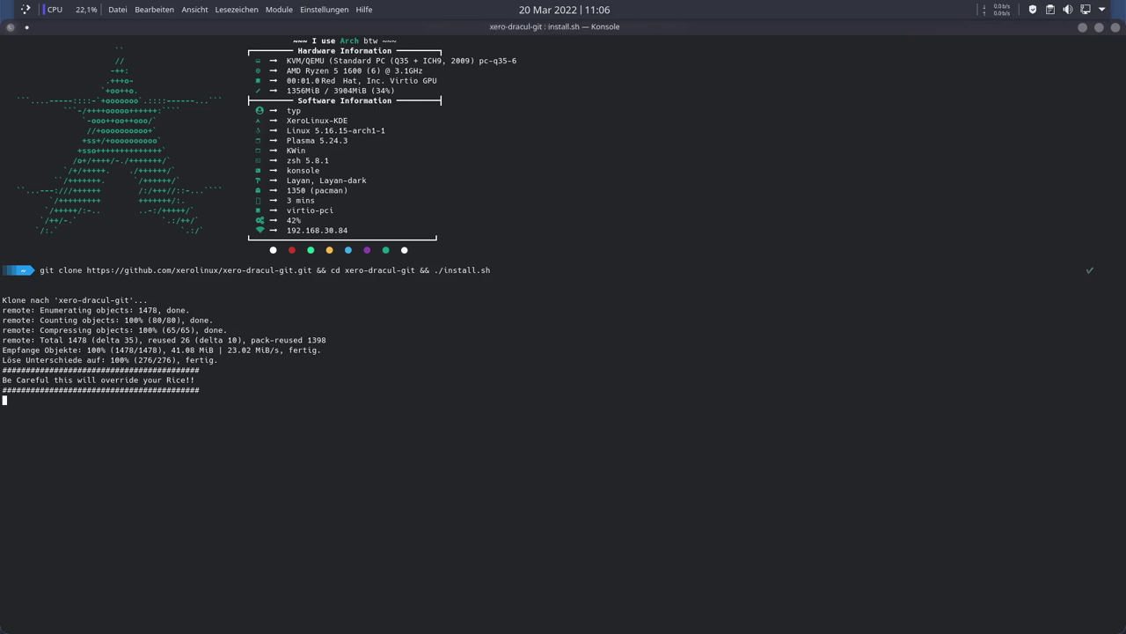
{"action": "key", "text": "ctrl+plus"}
{"action": "key", "text": "ctrl+plus"}
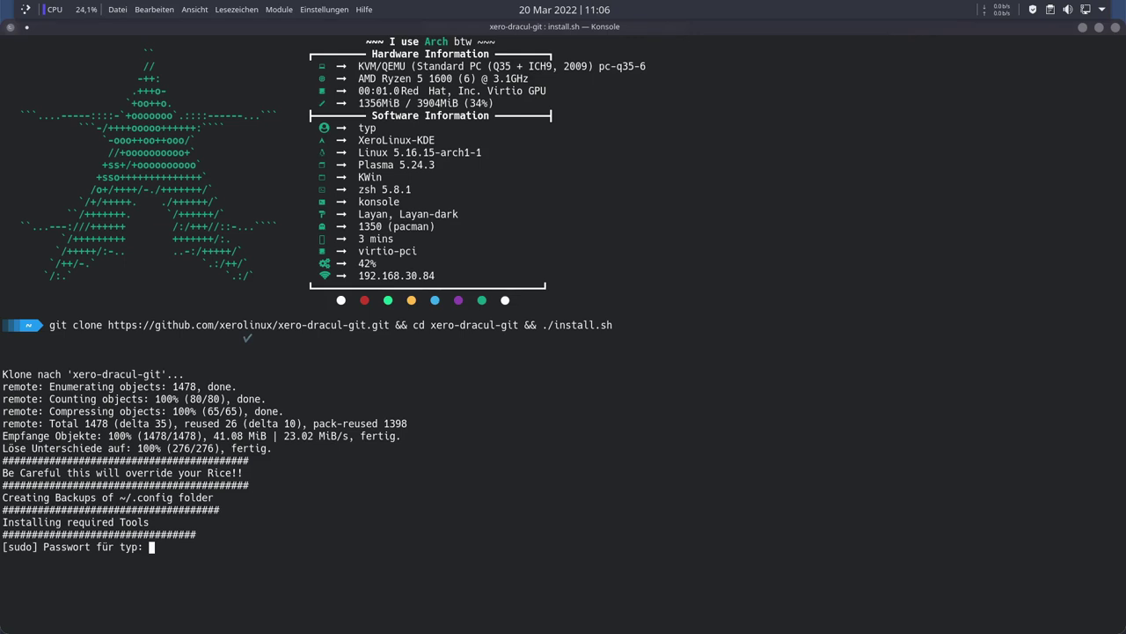
{"action": "key", "text": "Return"}
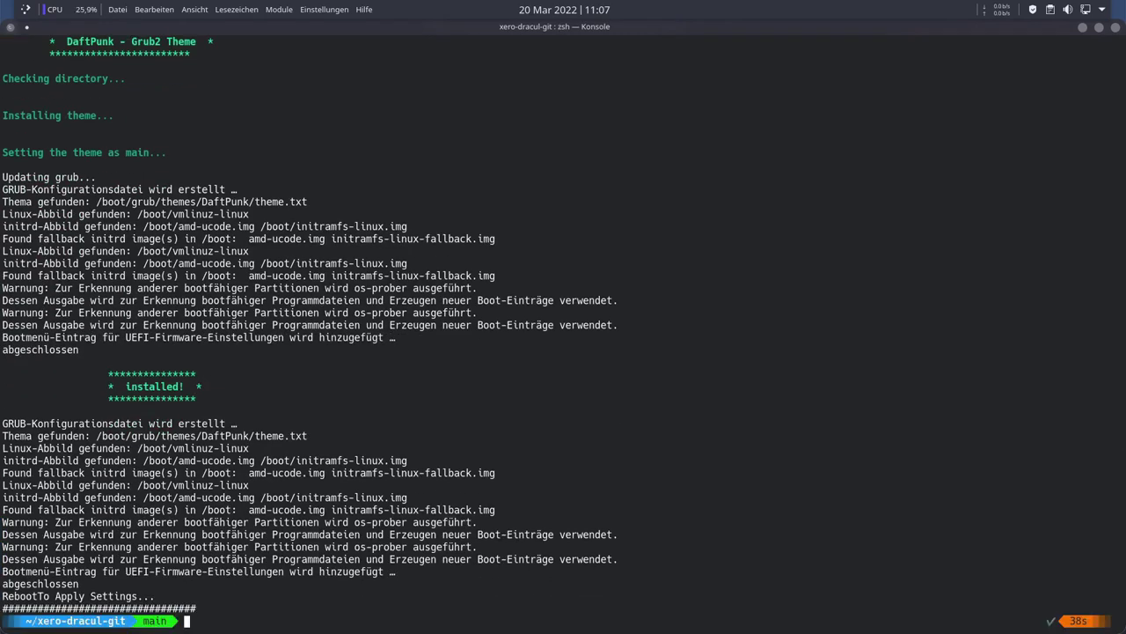
{"action": "scroll", "coordinate": [266, 254], "scroll_direction": "up", "scroll_amount": 7}
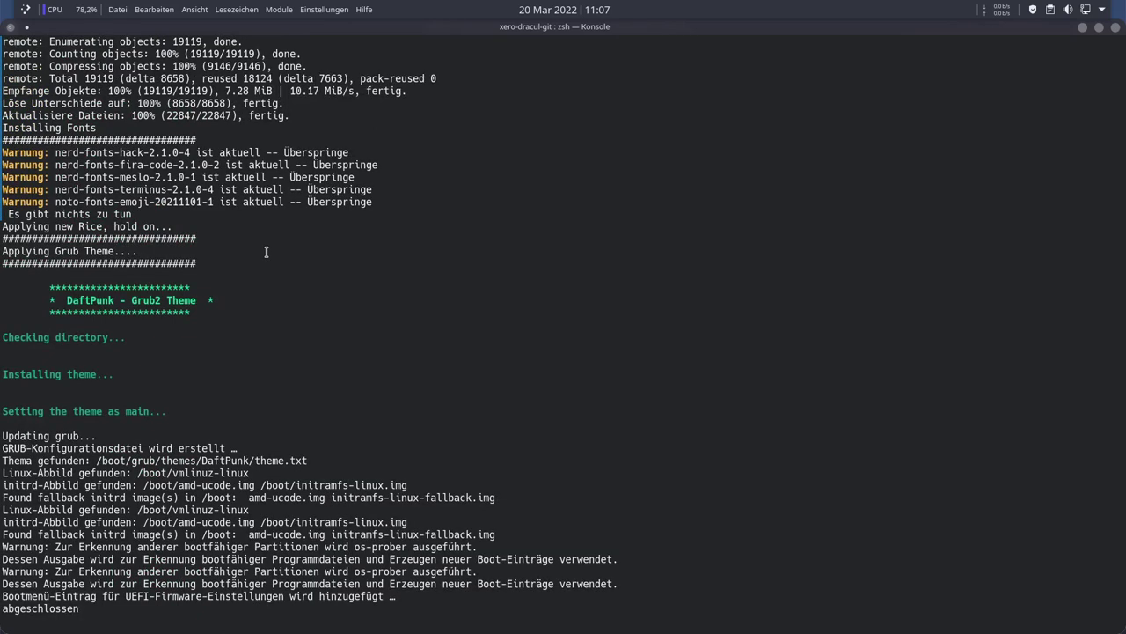
{"action": "scroll", "coordinate": [267, 254], "scroll_direction": "up", "scroll_amount": 15}
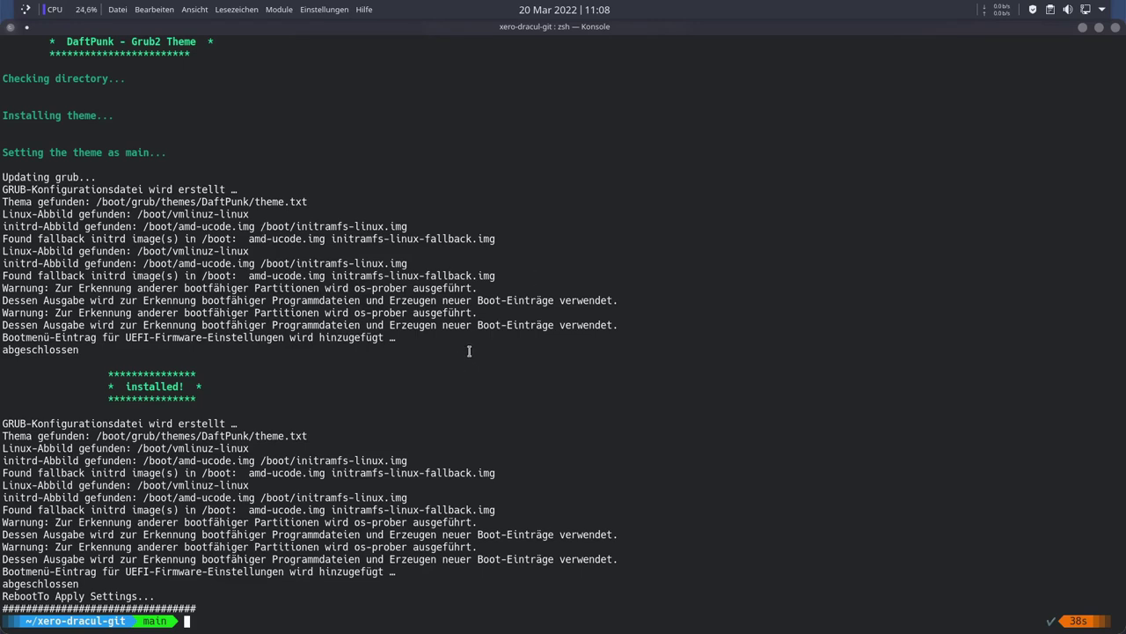
Step: Close Konsole and restart the computer with Neu starten from the launcher's power options
{"action": "left_click", "coordinate": [1115, 27]}
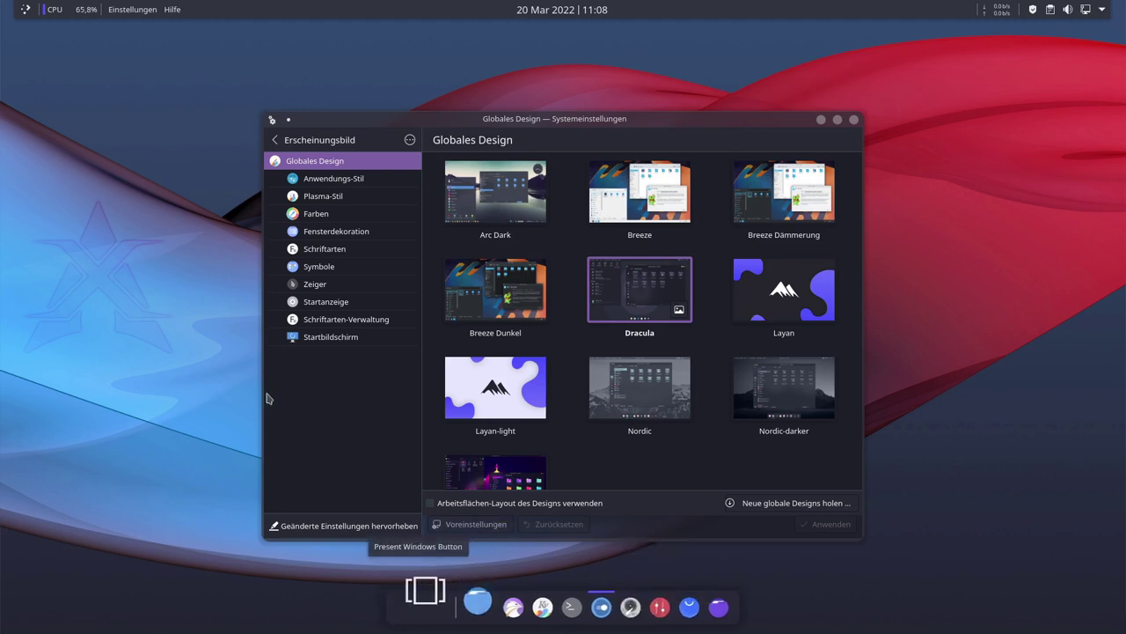
{"action": "left_click", "coordinate": [26, 9]}
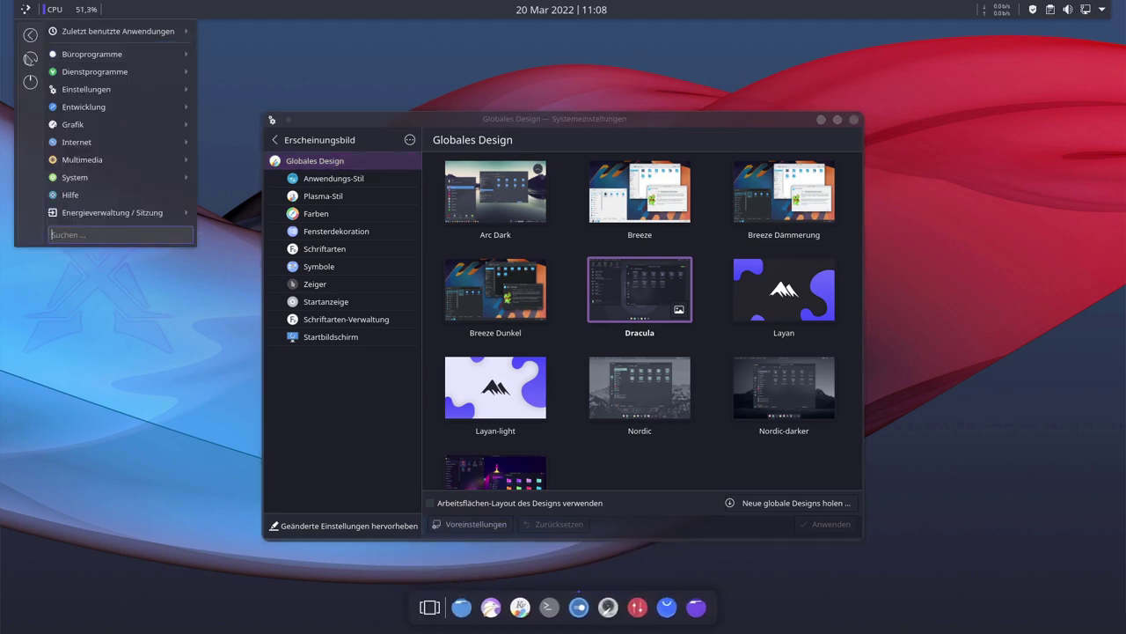
{"action": "left_click", "coordinate": [31, 38]}
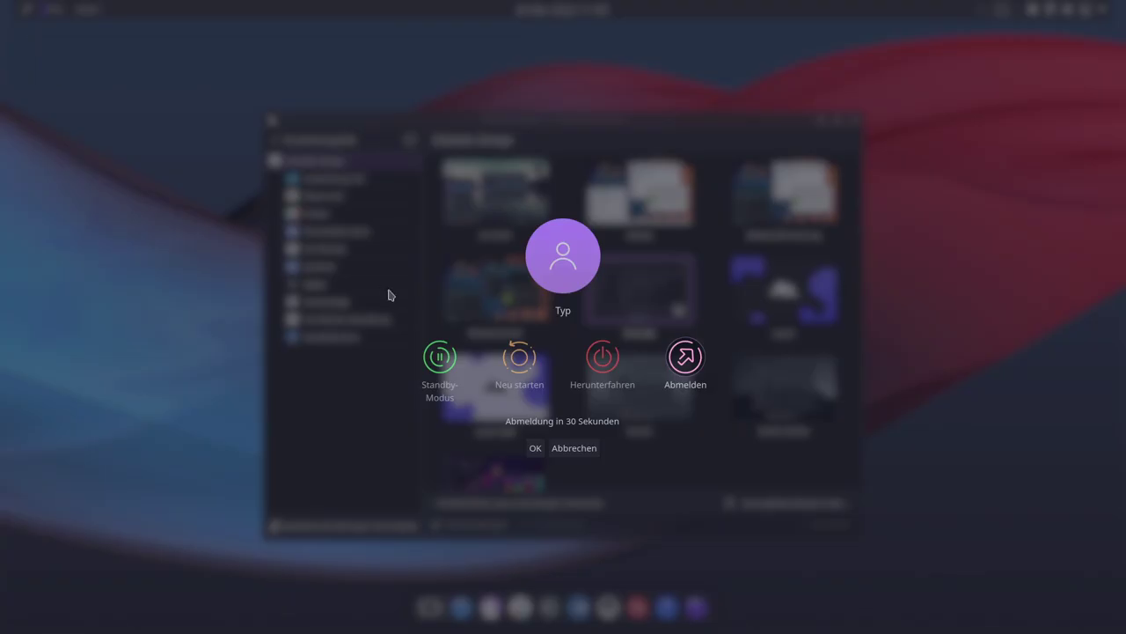
{"action": "left_click", "coordinate": [527, 364]}
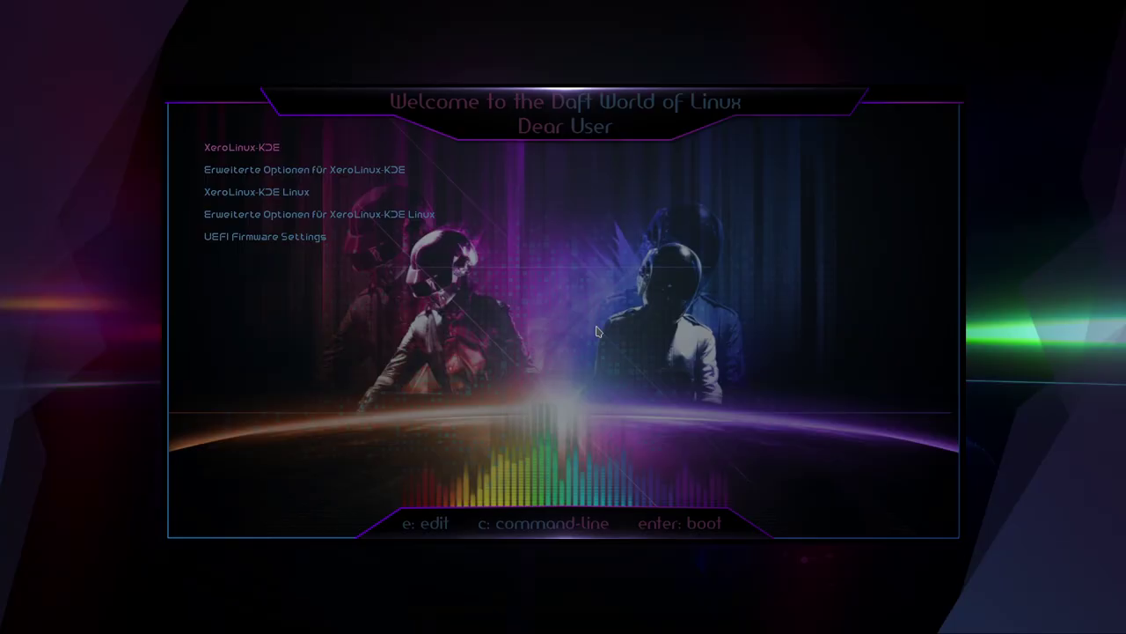
Step: Boot the XeroLinux-KDE entry from the DaftPunk-themed GRUB menu
{"action": "key", "text": "Return"}
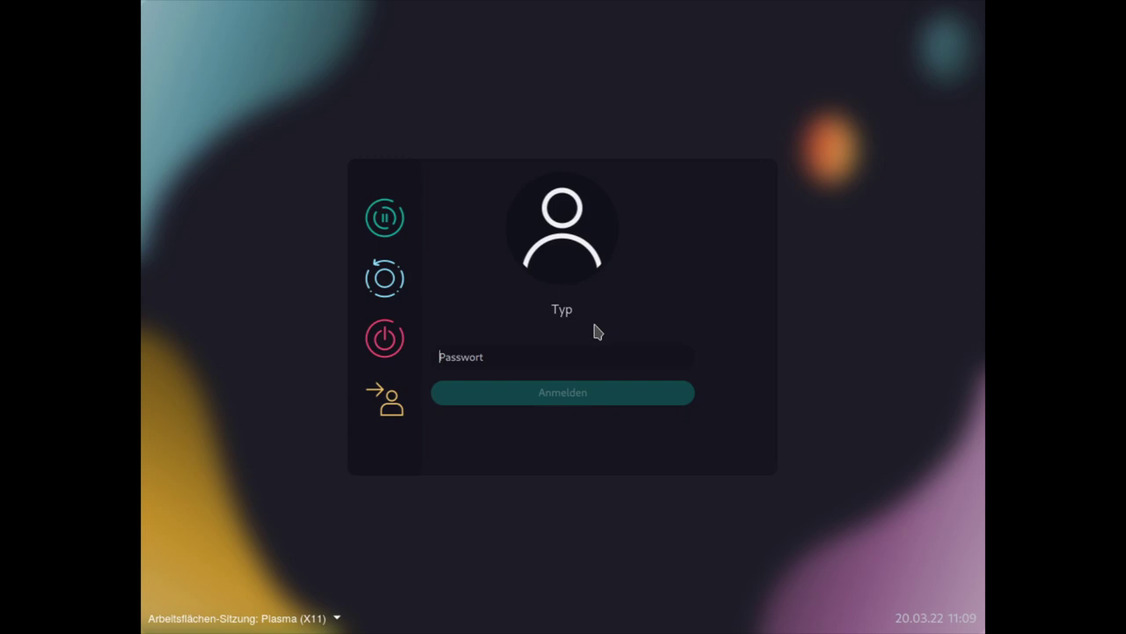
Step: Enter the user password in the SDDM Passwort field and log in
{"action": "key", "text": "Return"}
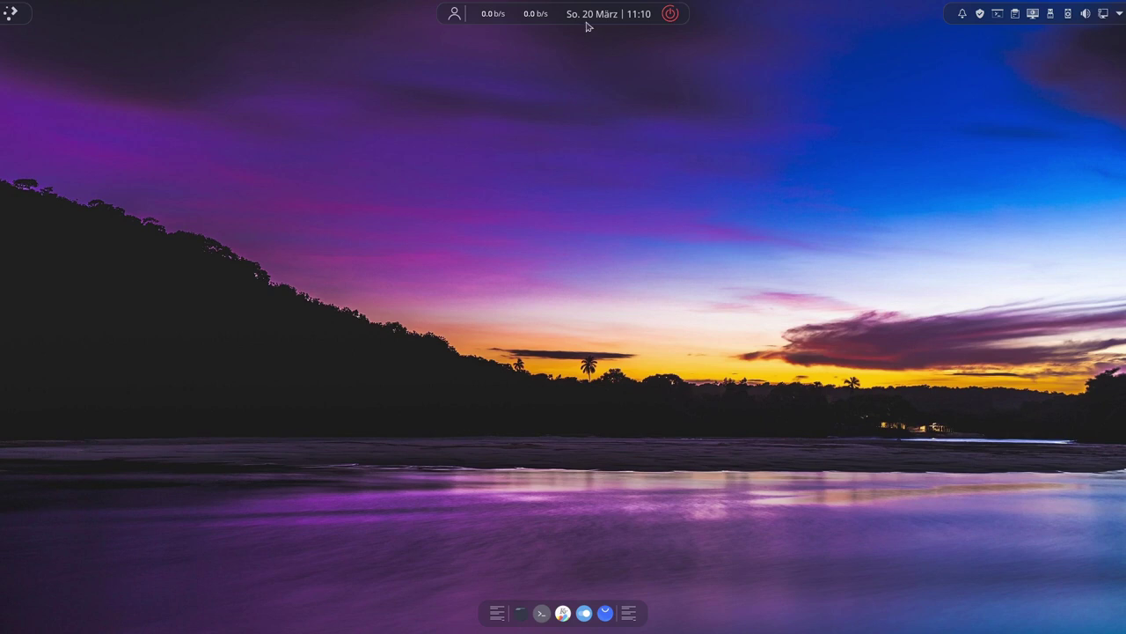
Step: Glance at the tray panel and application menu, then slide in the Latte side panels
{"action": "mouse_move", "coordinate": [586, 23]}
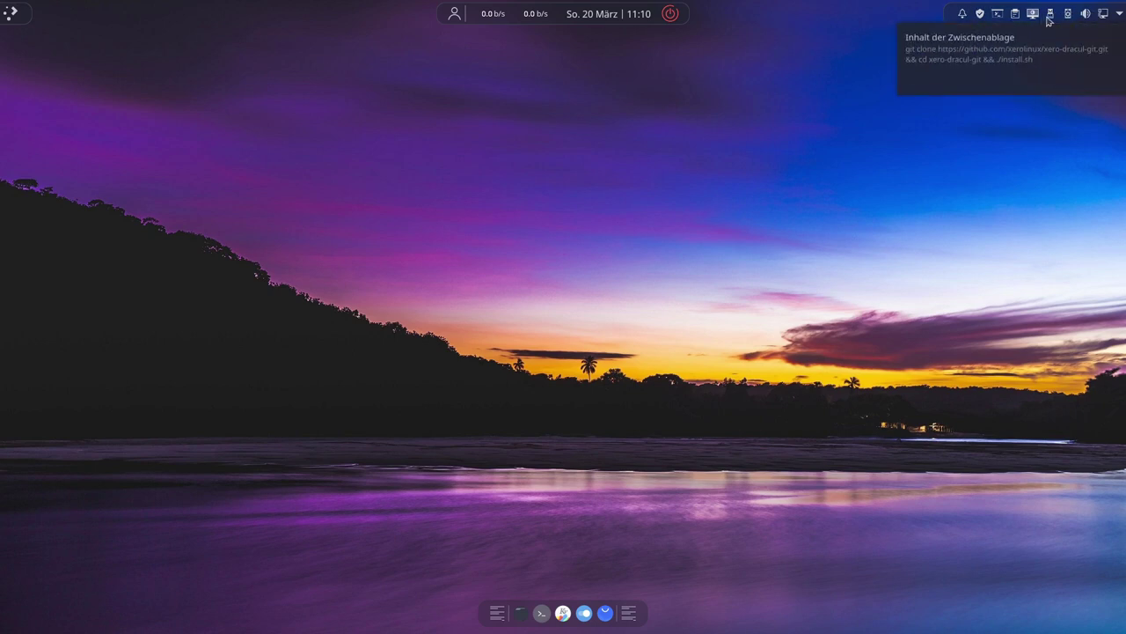
{"action": "left_click", "coordinate": [1119, 15]}
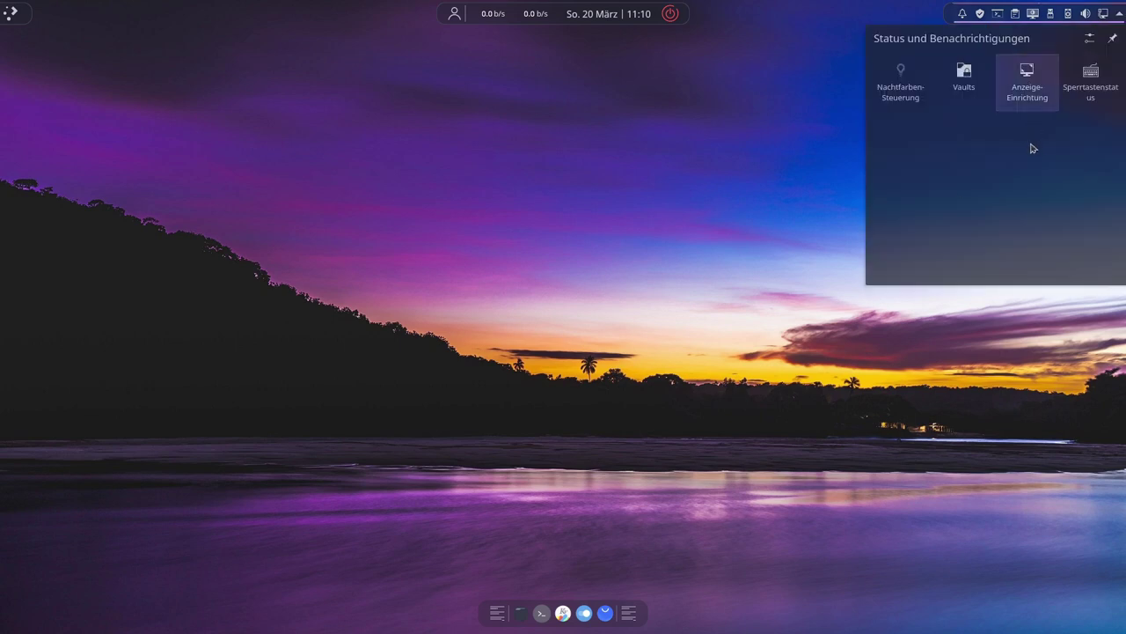
{"action": "left_click", "coordinate": [731, 152]}
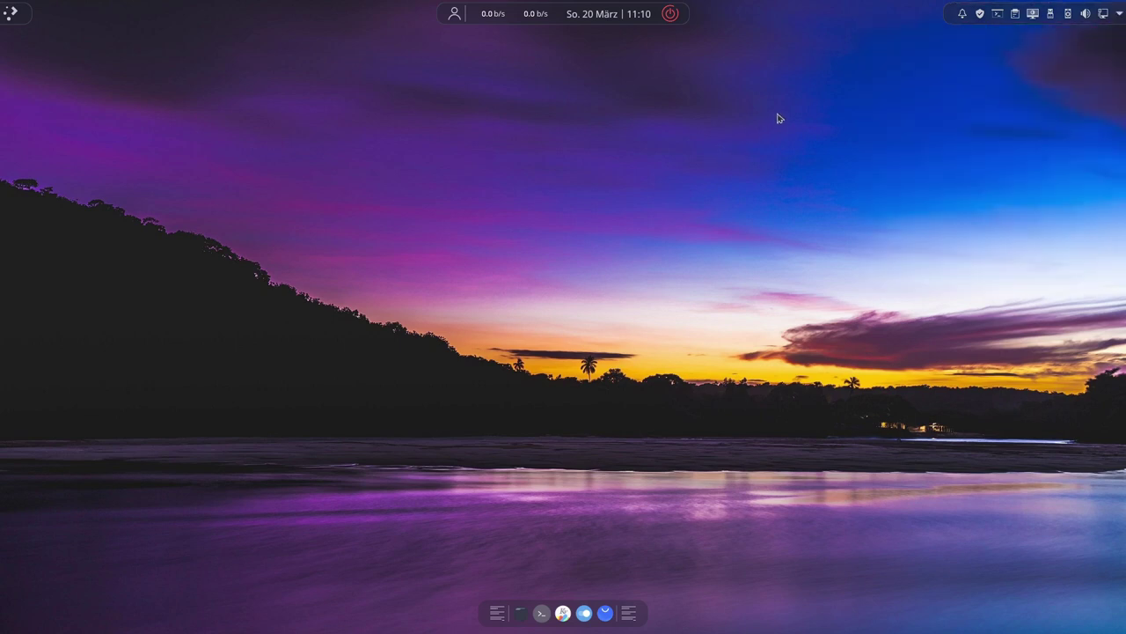
{"action": "left_click", "coordinate": [10, 14]}
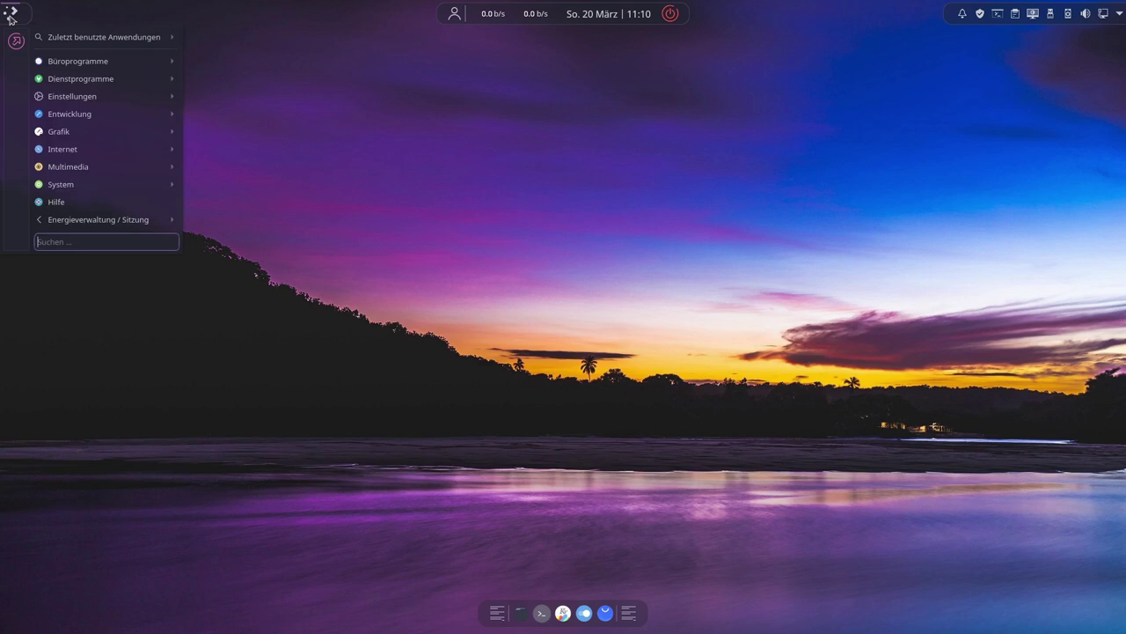
{"action": "left_click", "coordinate": [396, 208]}
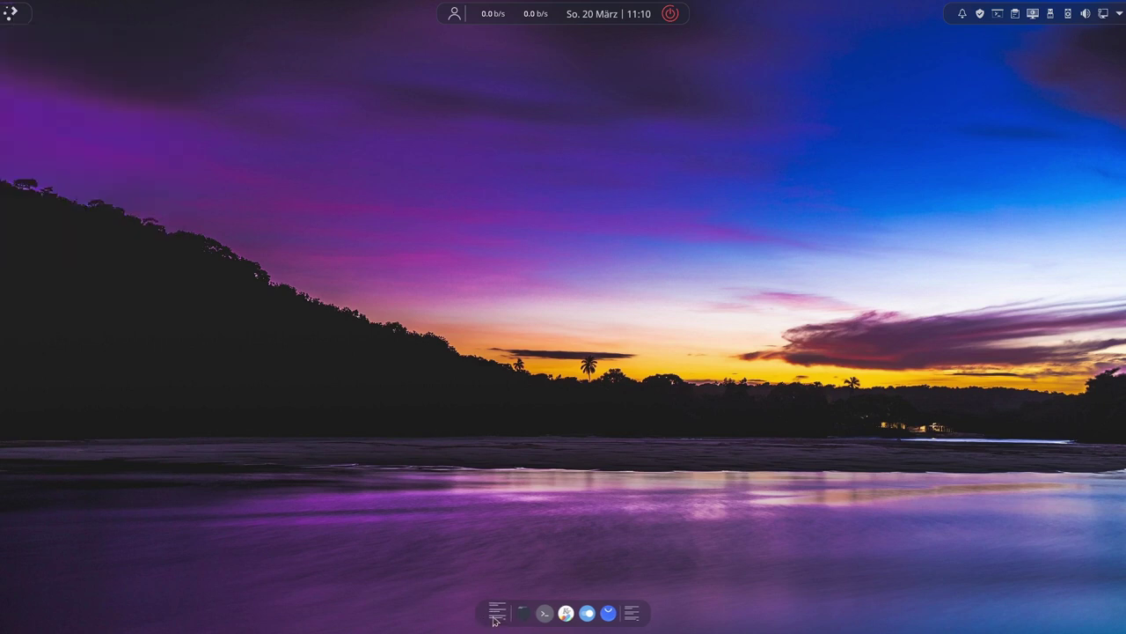
{"action": "left_click", "coordinate": [494, 616]}
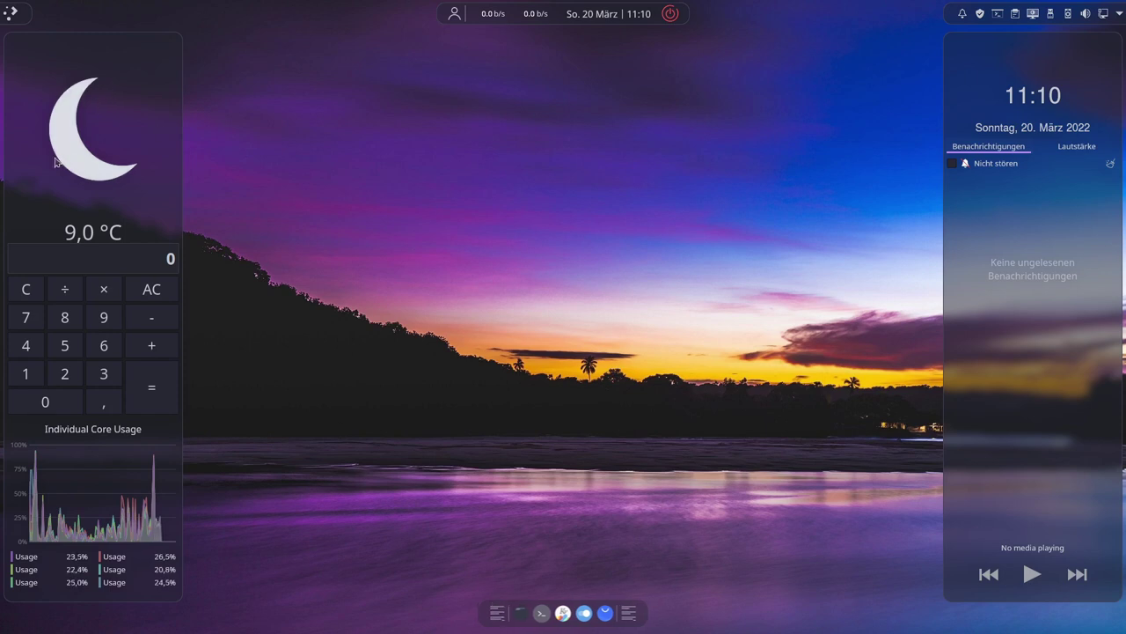
Step: Read the weather widget's Cupertino, US tooltip and open its context menu
{"action": "mouse_move", "coordinate": [58, 163]}
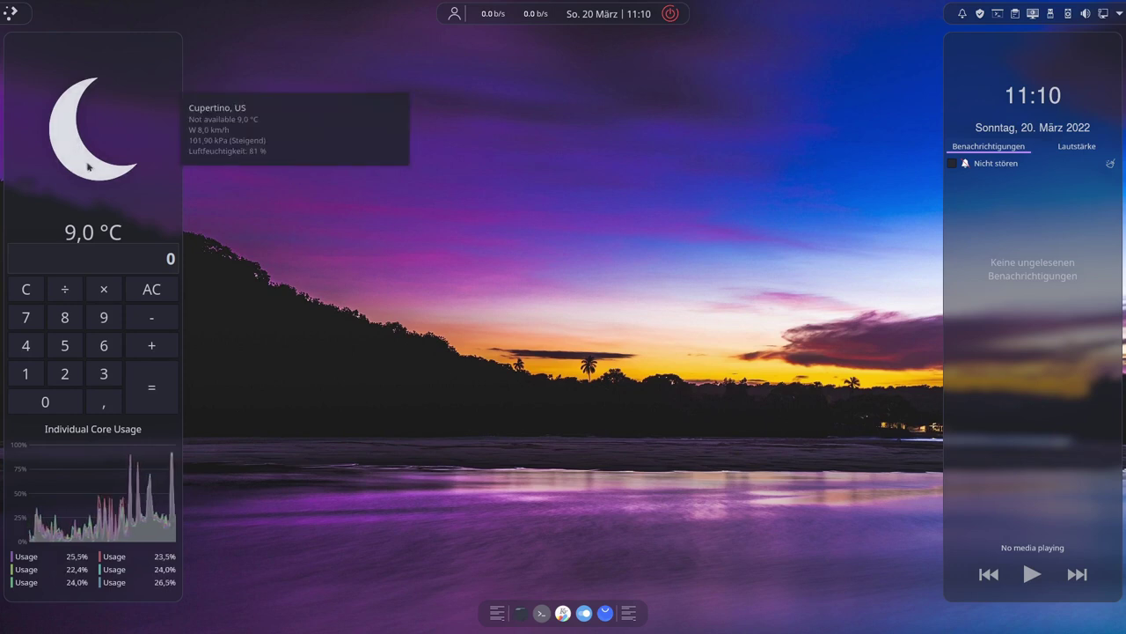
{"action": "right_click", "coordinate": [115, 119]}
Step: Search 'Berlin' and set the weather station to Berlin-Alex. (Deutscher Wetterdienst), then apply and save
{"action": "left_click", "coordinate": [155, 125]}
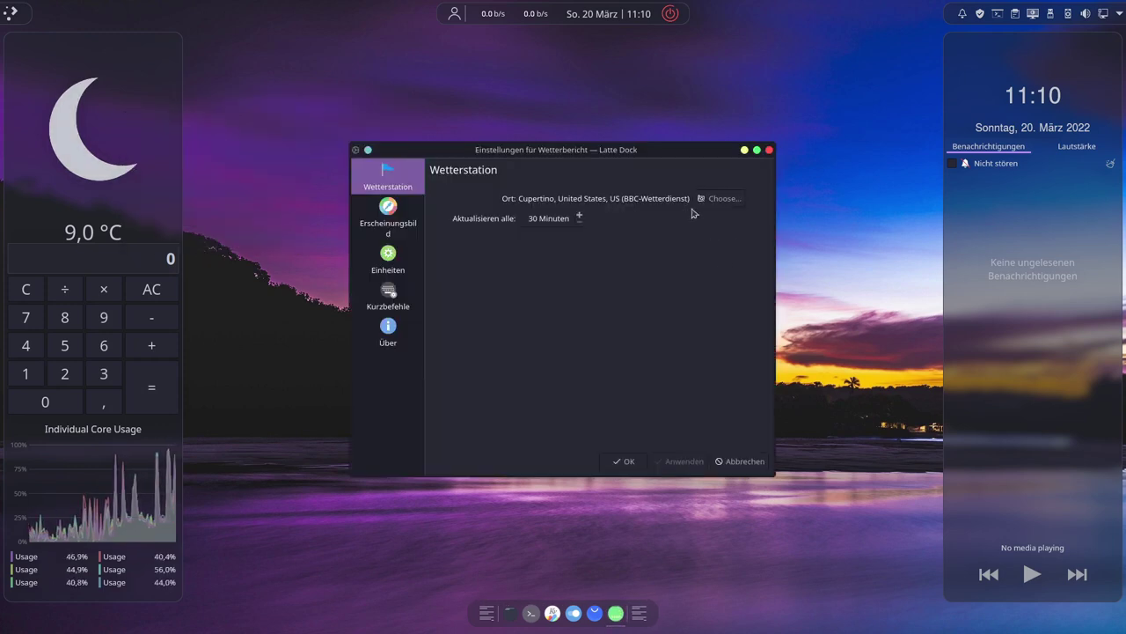
{"action": "left_click", "coordinate": [718, 201]}
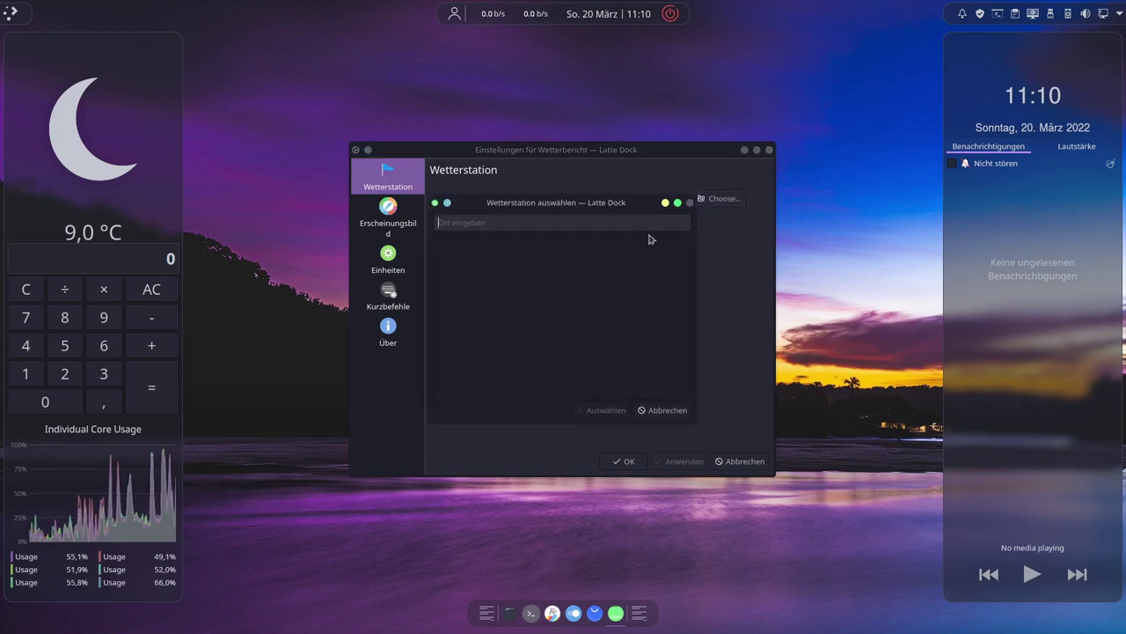
{"action": "type", "text": "Ber"}
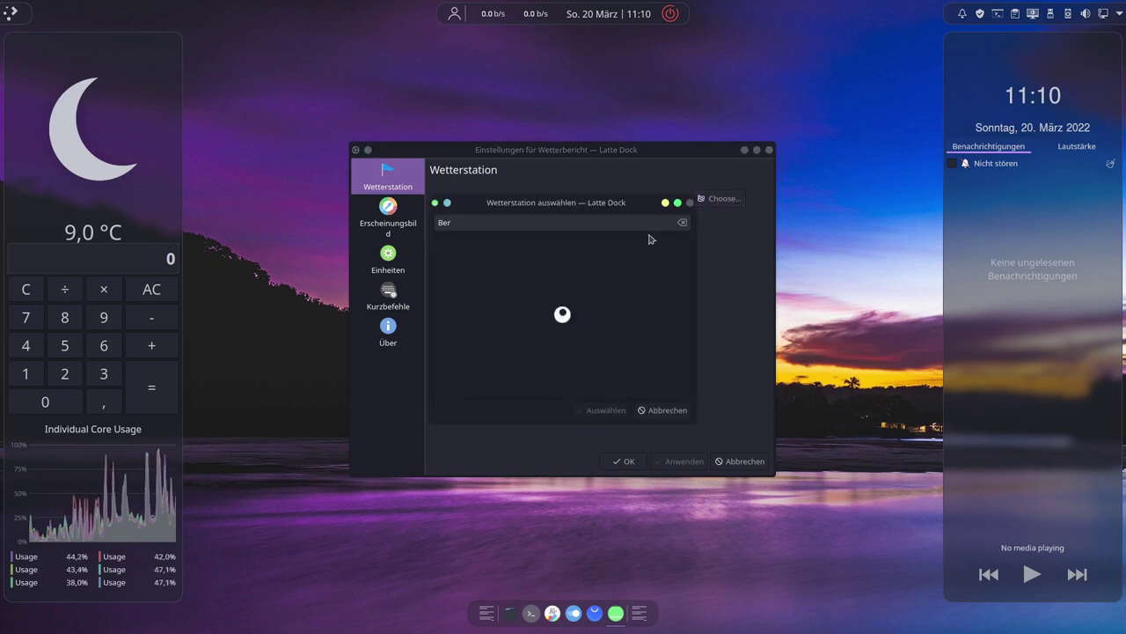
{"action": "type", "text": "lin"}
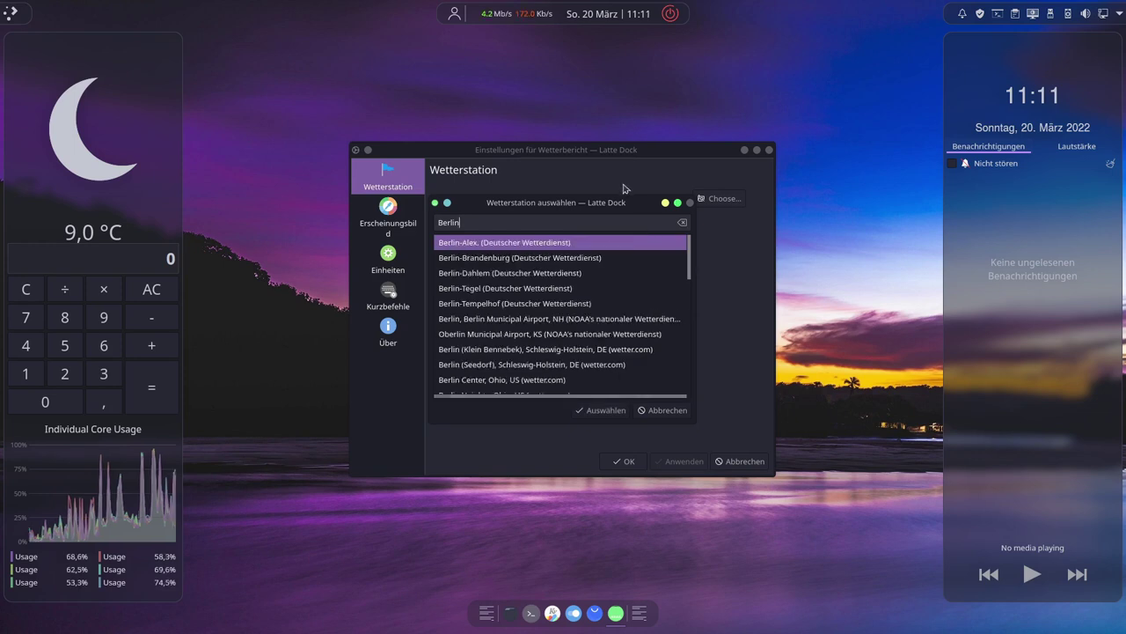
{"action": "left_click", "coordinate": [526, 244]}
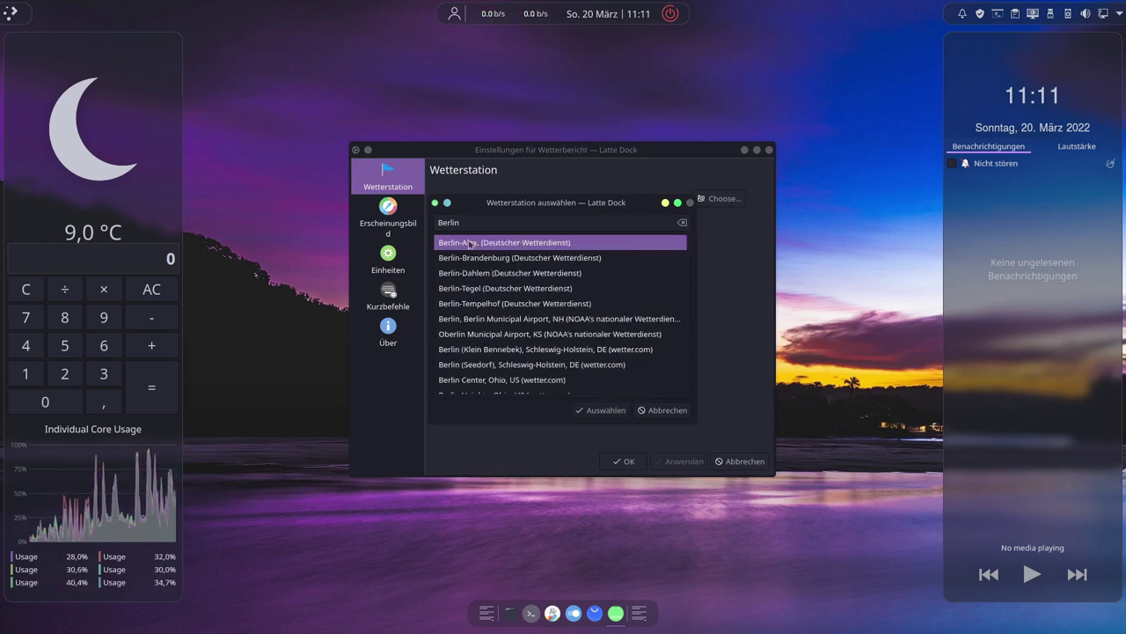
{"action": "left_click", "coordinate": [604, 412]}
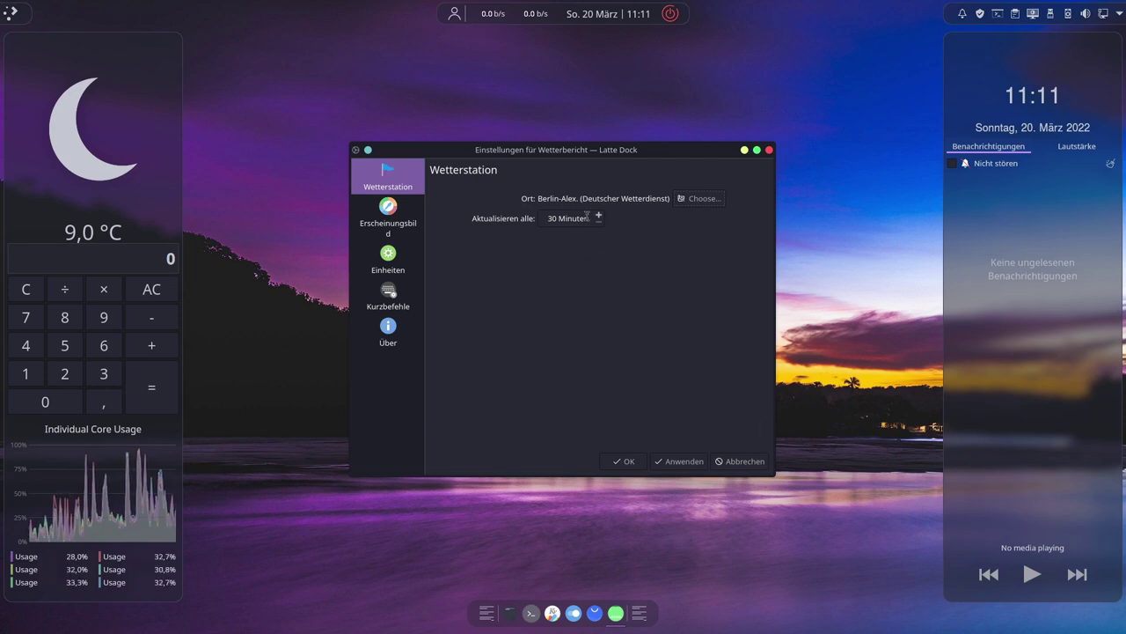
{"action": "left_click", "coordinate": [681, 464]}
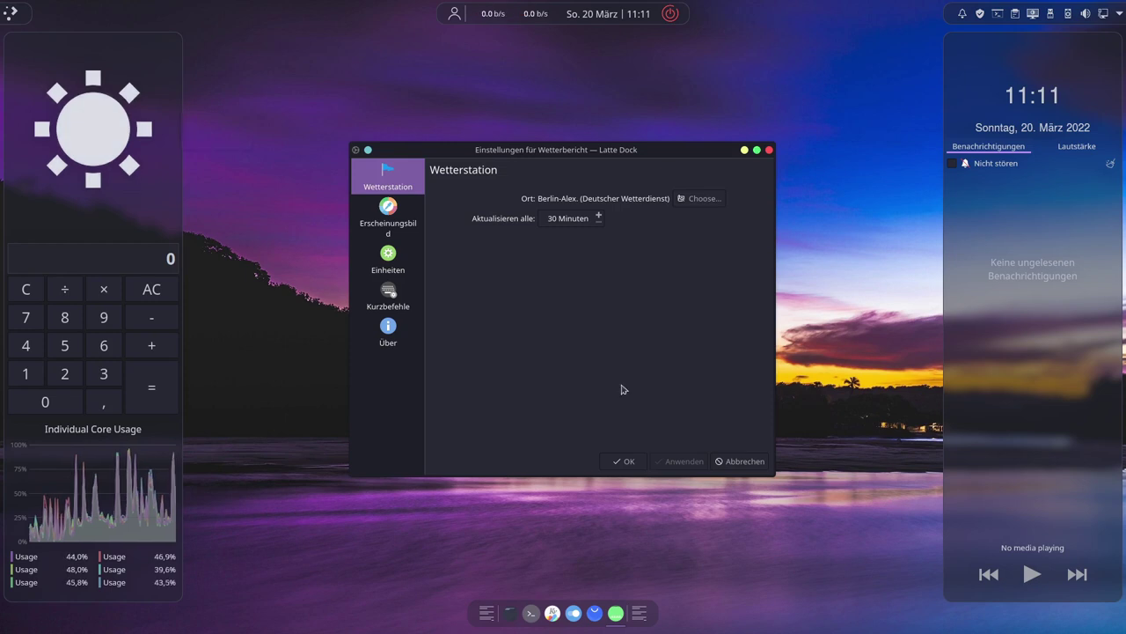
{"action": "left_click", "coordinate": [630, 462]}
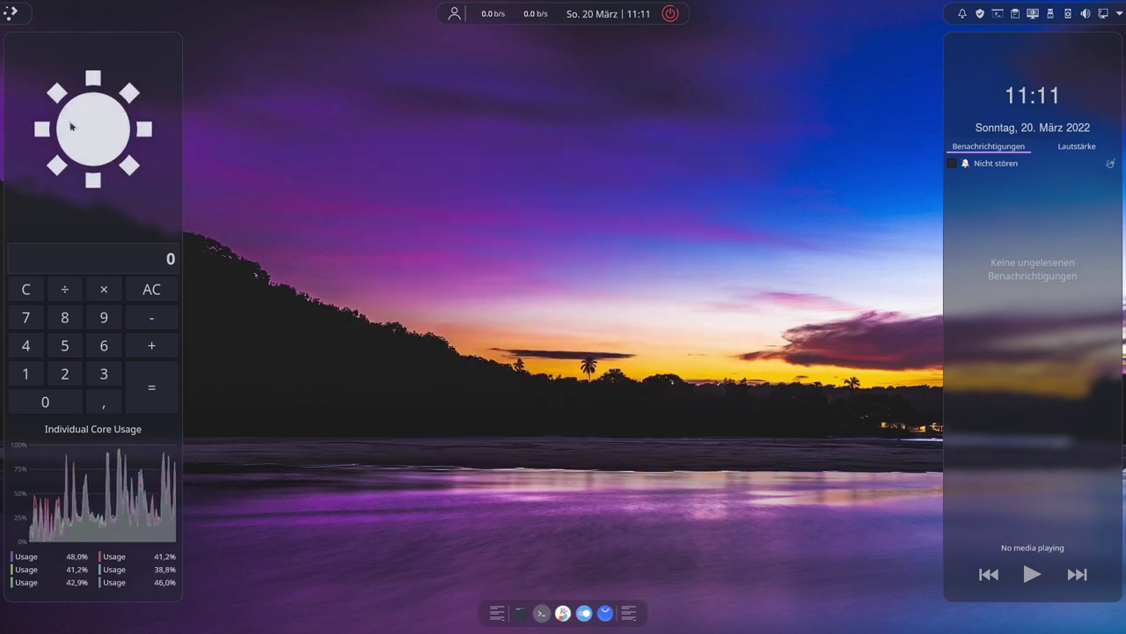
Step: Dismiss the weather options, then show the Lautstärke tab's Geräte volume sliders in the right panel
{"action": "mouse_move", "coordinate": [71, 126]}
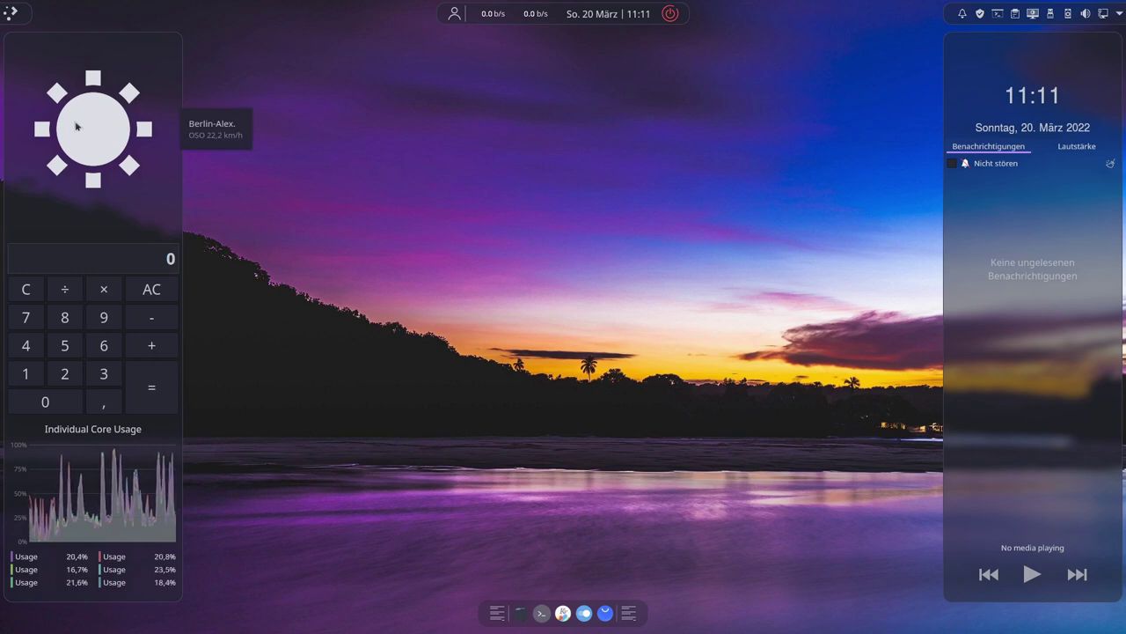
{"action": "right_click", "coordinate": [118, 133]}
{"action": "left_click", "coordinate": [103, 141]}
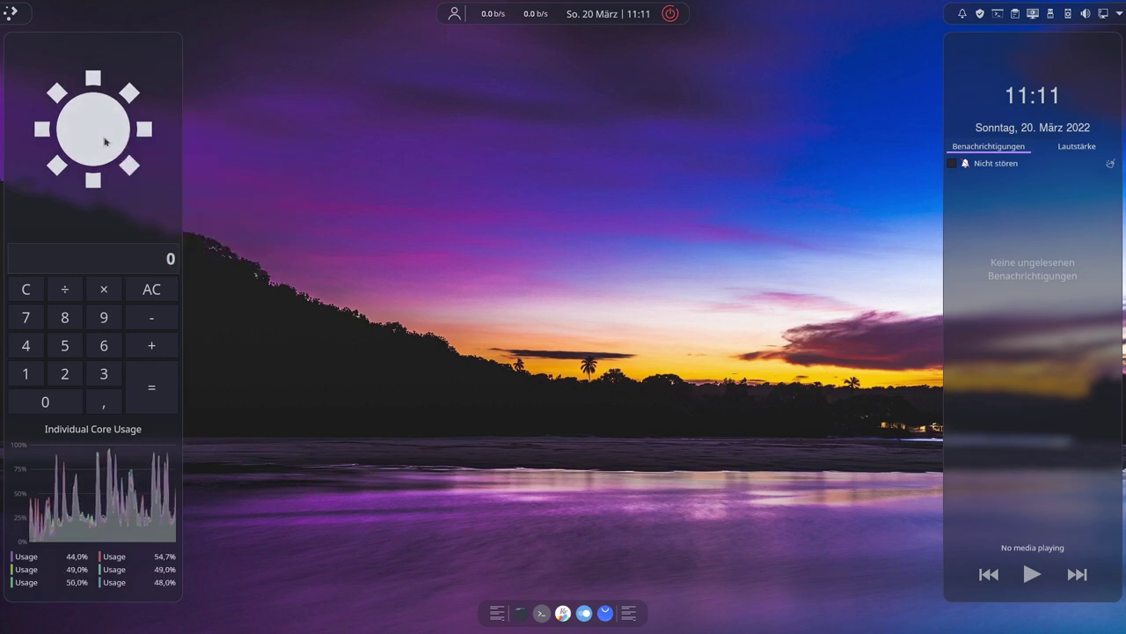
{"action": "right_click", "coordinate": [103, 148]}
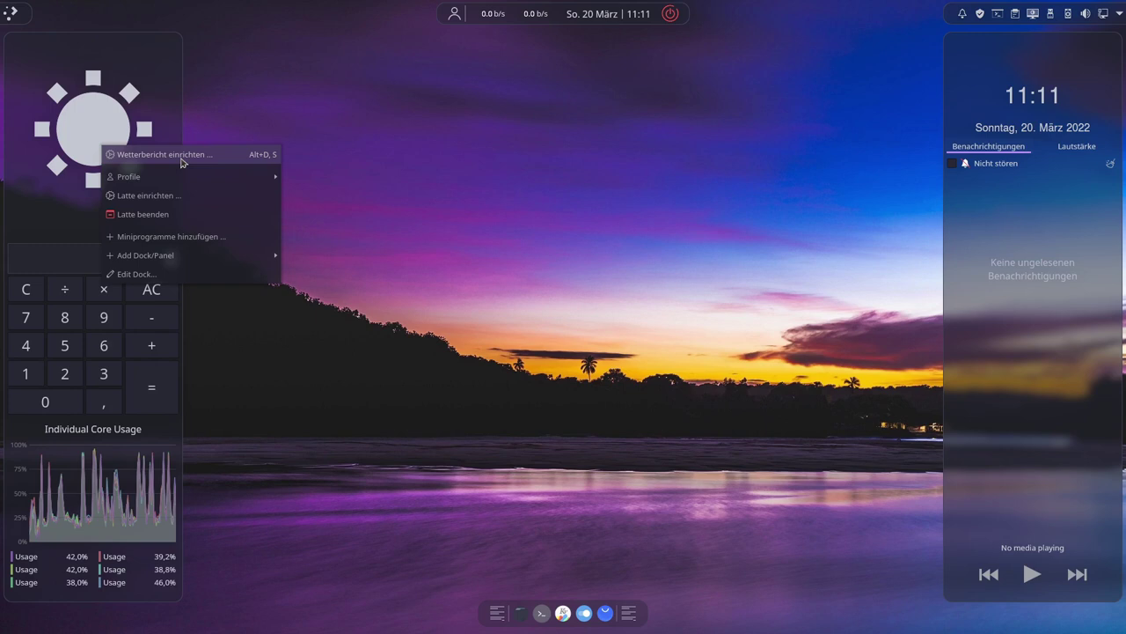
{"action": "left_click", "coordinate": [590, 251]}
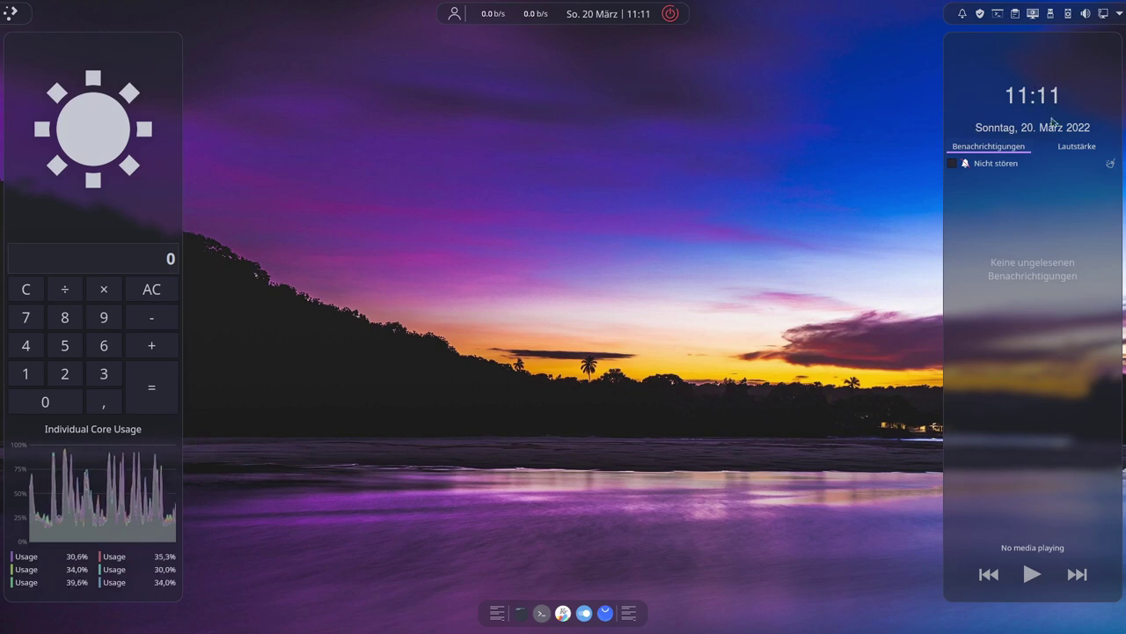
{"action": "left_click", "coordinate": [1091, 149]}
{"action": "left_click", "coordinate": [979, 163]}
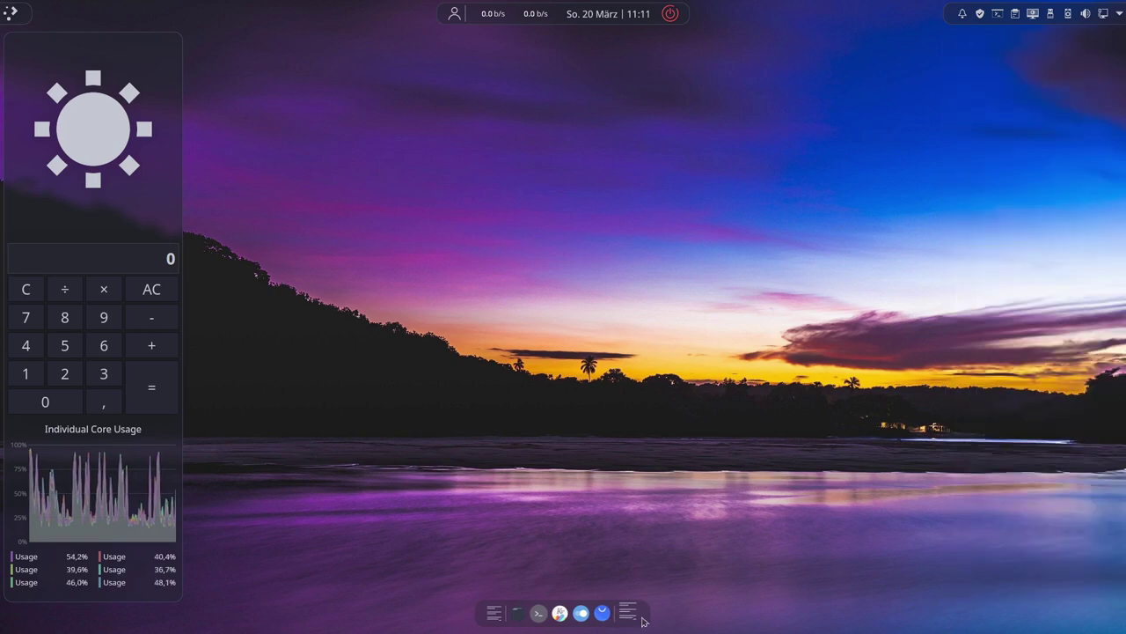
Step: Toggle the left widget panel and right volume panel from the Latte dock until both are hidden
{"action": "left_click", "coordinate": [494, 616]}
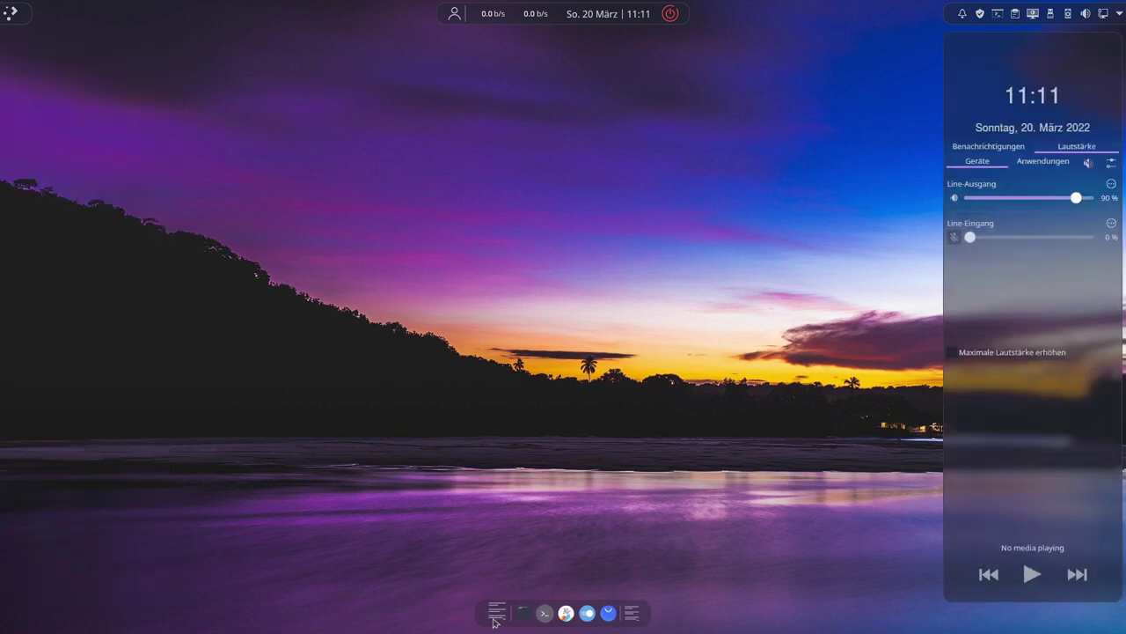
{"action": "left_click", "coordinate": [495, 616]}
{"action": "left_click", "coordinate": [495, 616]}
{"action": "left_click", "coordinate": [632, 613]}
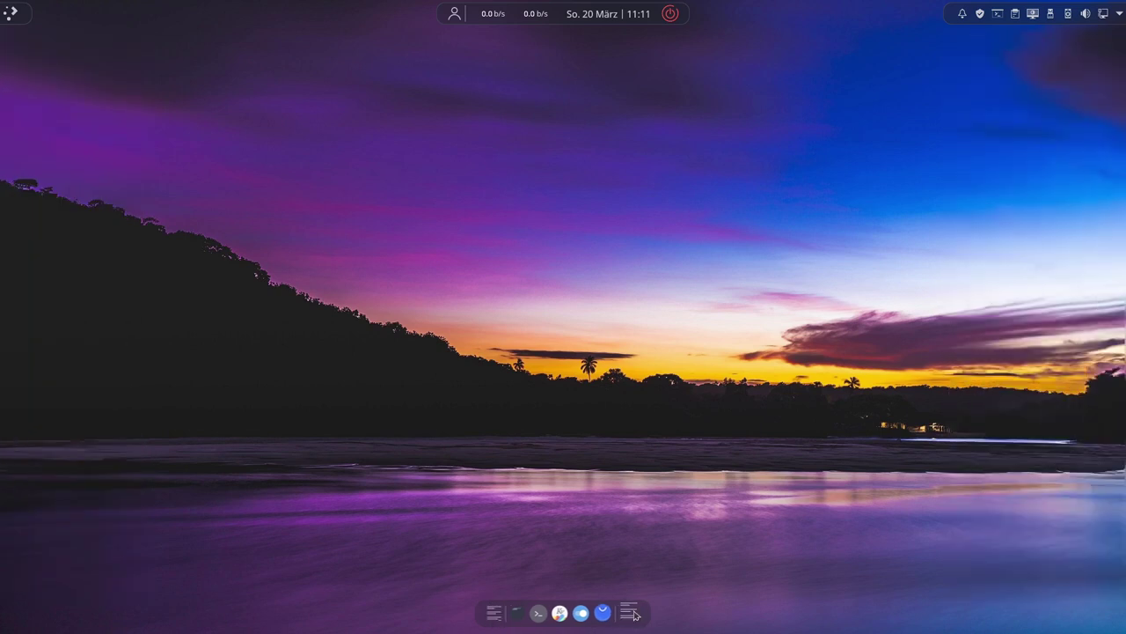
{"action": "left_click", "coordinate": [495, 616]}
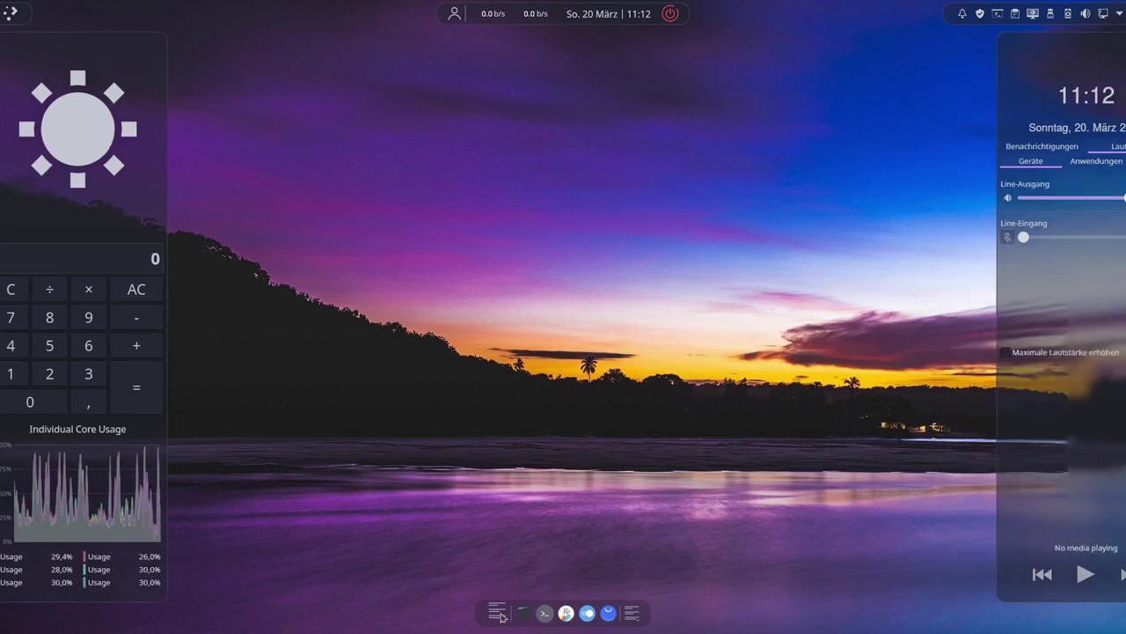
{"action": "left_click", "coordinate": [498, 615]}
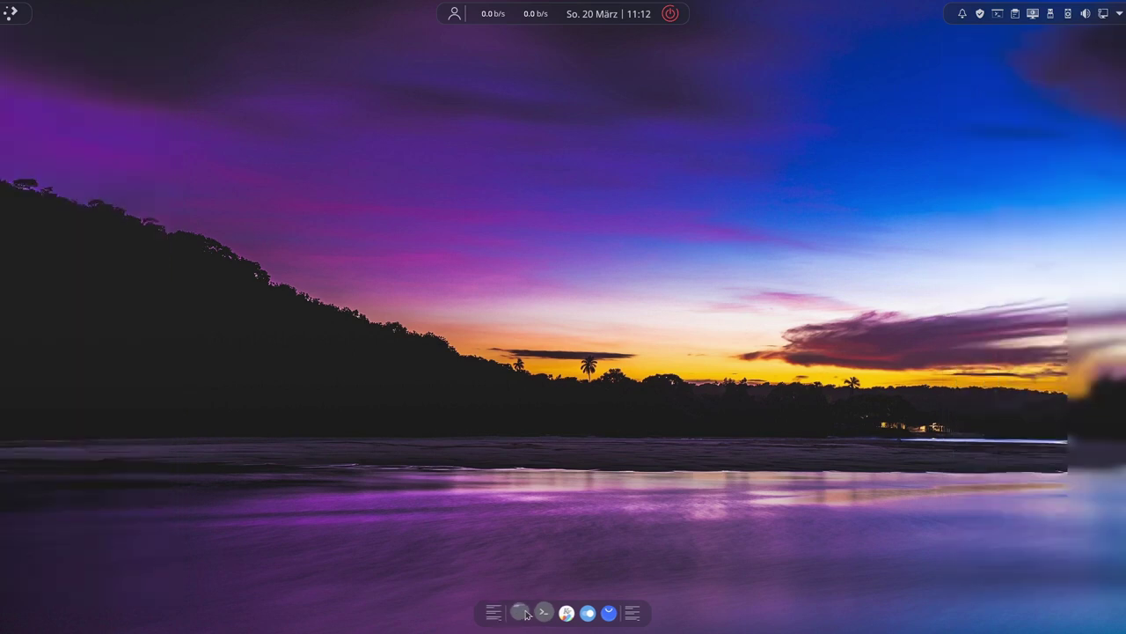
{"action": "left_click", "coordinate": [635, 619]}
{"action": "left_click", "coordinate": [635, 619]}
{"action": "left_click", "coordinate": [634, 618]}
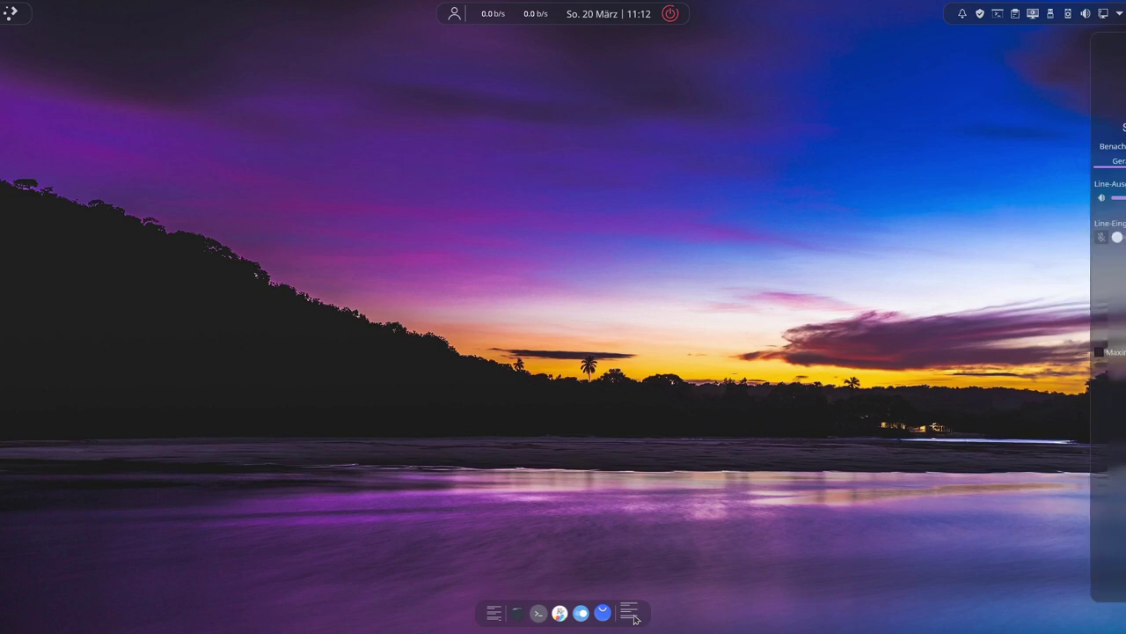
{"action": "left_click", "coordinate": [633, 617]}
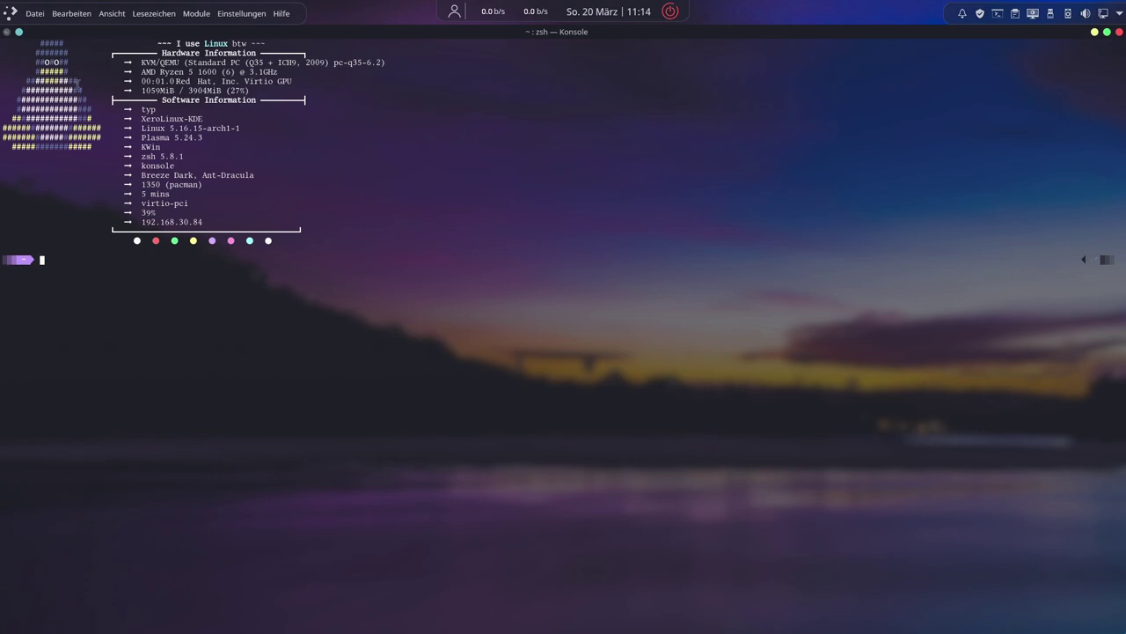
Step: Highlight the KVM/QEMU fetch line, then restore and re-maximize Konsole with Super+Page Up
{"action": "triple_click", "coordinate": [177, 63]}
{"action": "left_click", "coordinate": [178, 72]}
{"action": "key", "text": "super+Page_Up"}
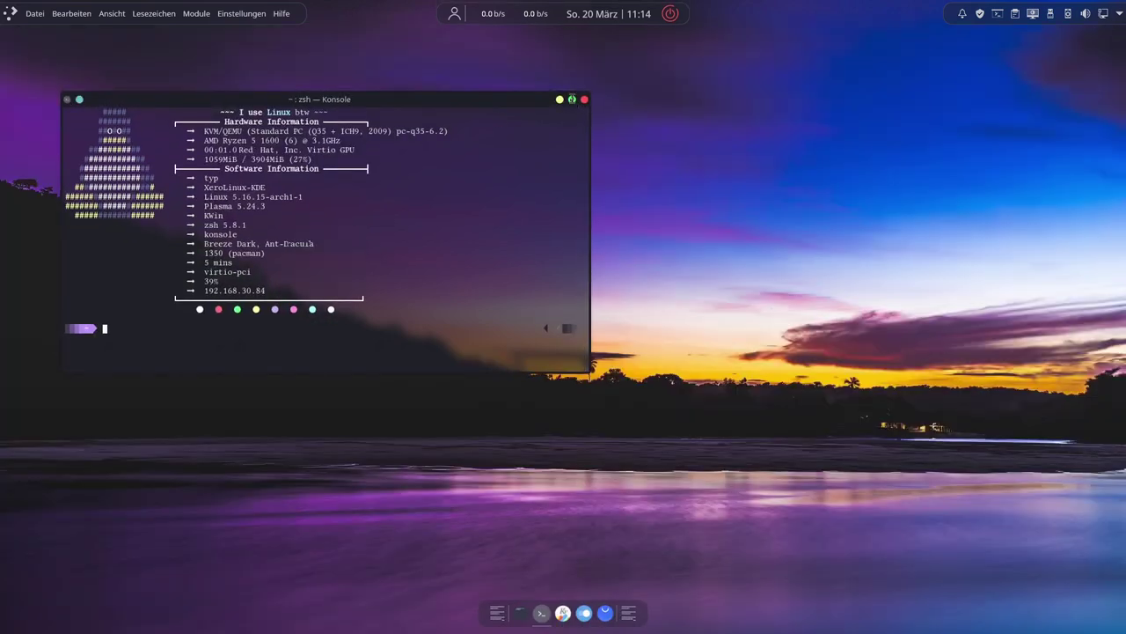
{"action": "key", "text": "super+Page_Up"}
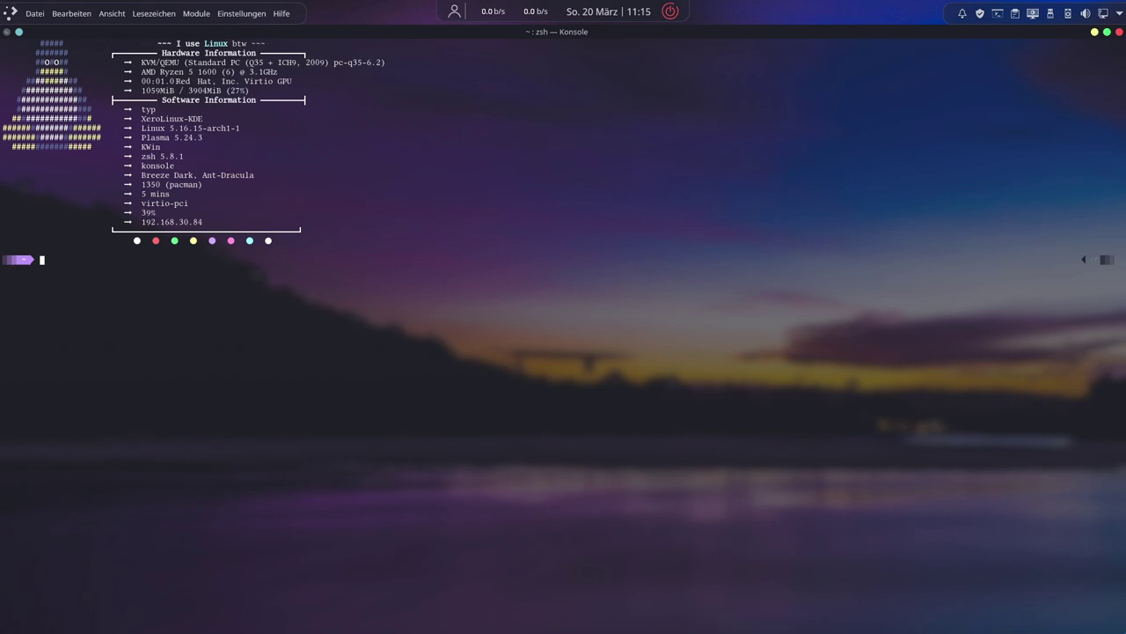
Step: Run ls in the home folder, select the .config-backup-2022.03.20-11.06.34 name, and start typing 'cp .'
{"action": "type", "text": "ls"}
{"action": "key", "text": "Return"}
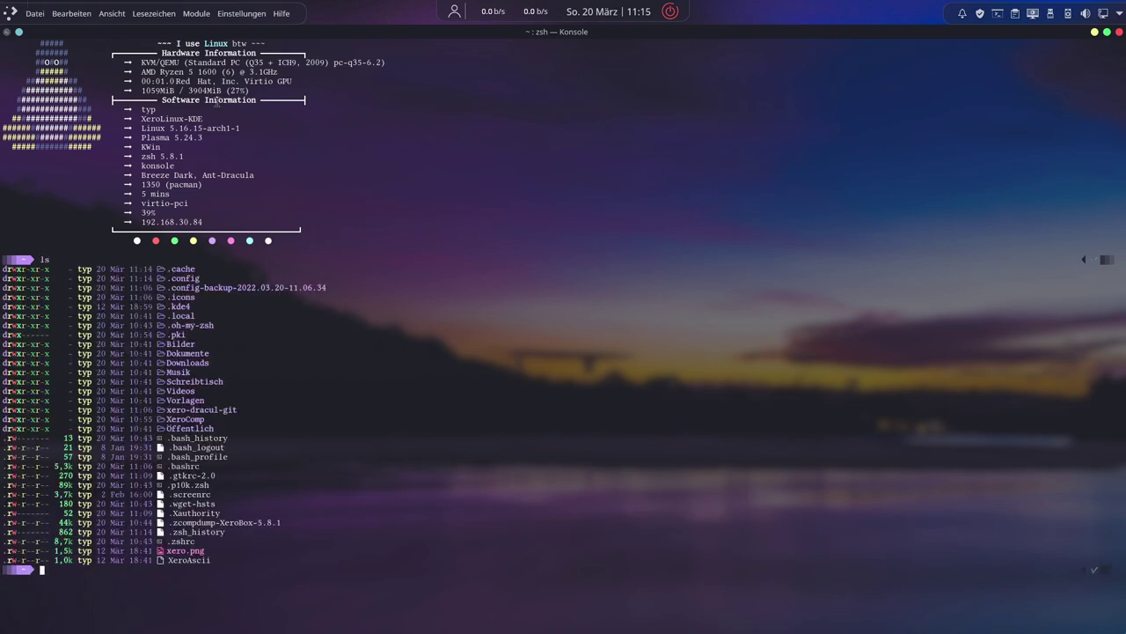
{"action": "left_click_drag", "start_coordinate": [172, 288], "coordinate": [322, 287]}
{"action": "left_click", "coordinate": [313, 287]}
{"action": "double_click", "coordinate": [173, 288]}
{"action": "left_click", "coordinate": [180, 289]}
{"action": "type", "text": "cp"}
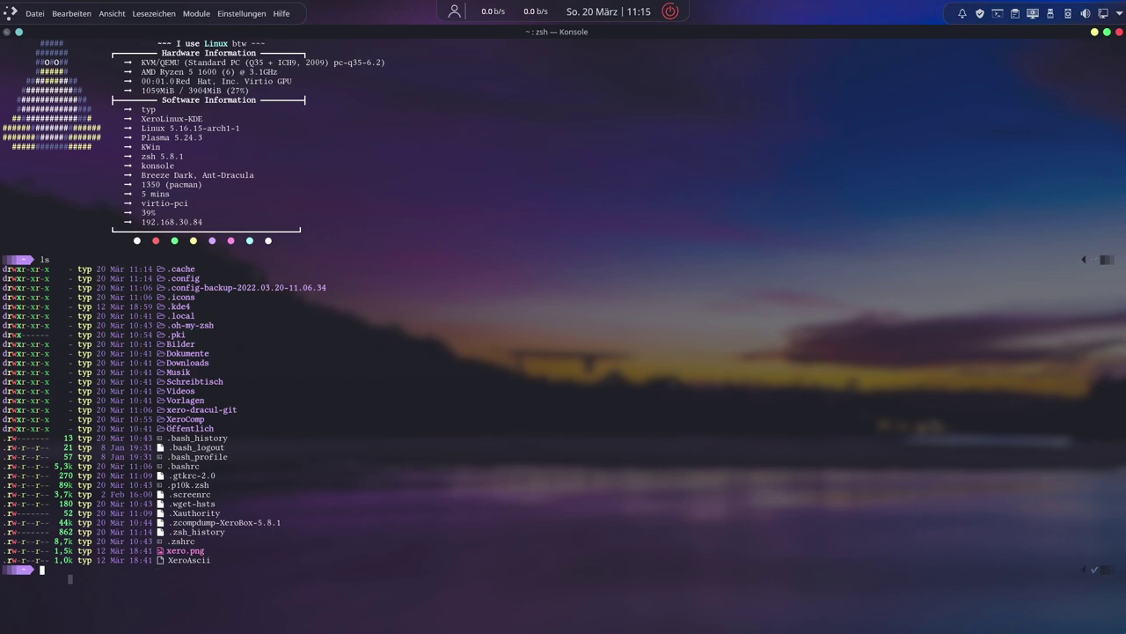